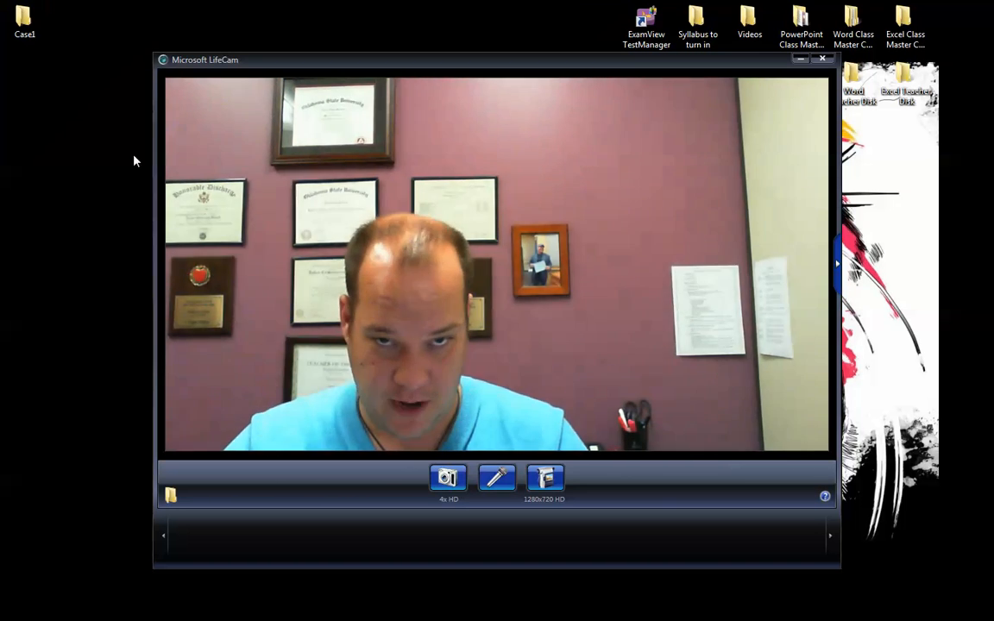
Open the Cheese workbook from the Case1 folder on the desktop
double_click(24, 22)
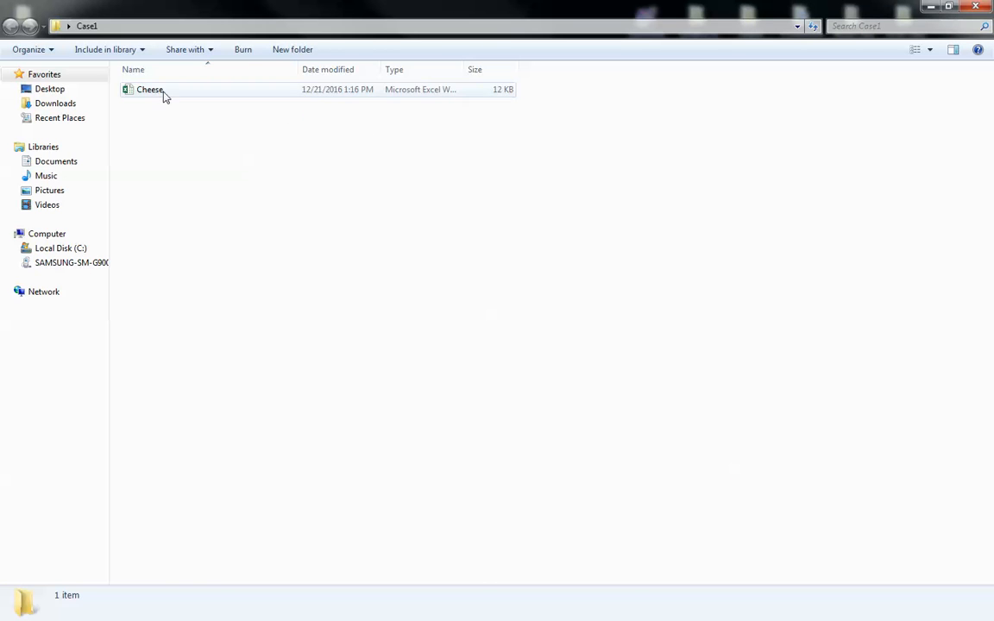
click(161, 93)
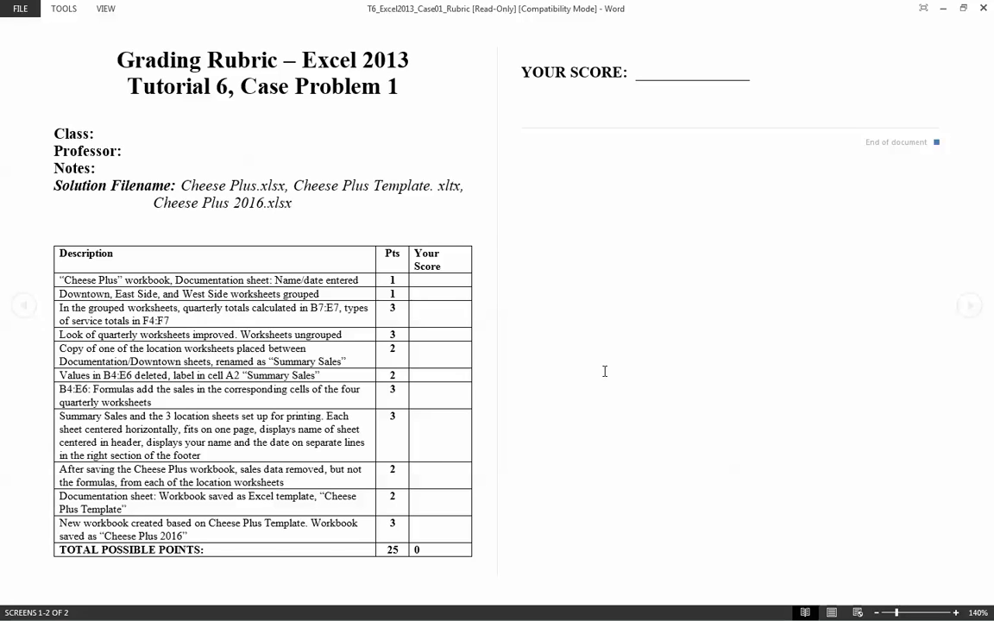
click(947, 11)
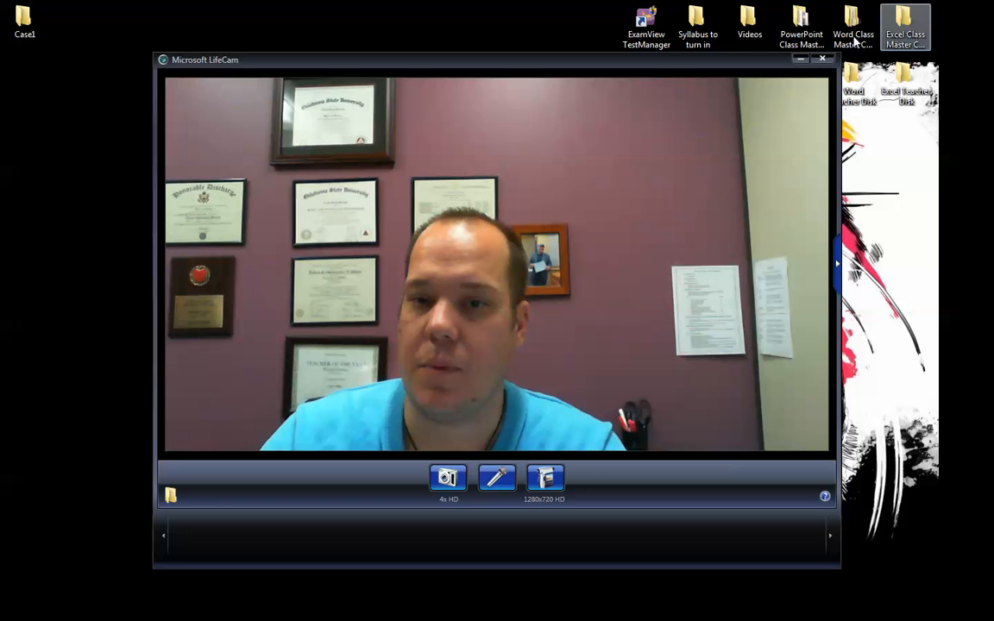
double_click(29, 23)
click(155, 94)
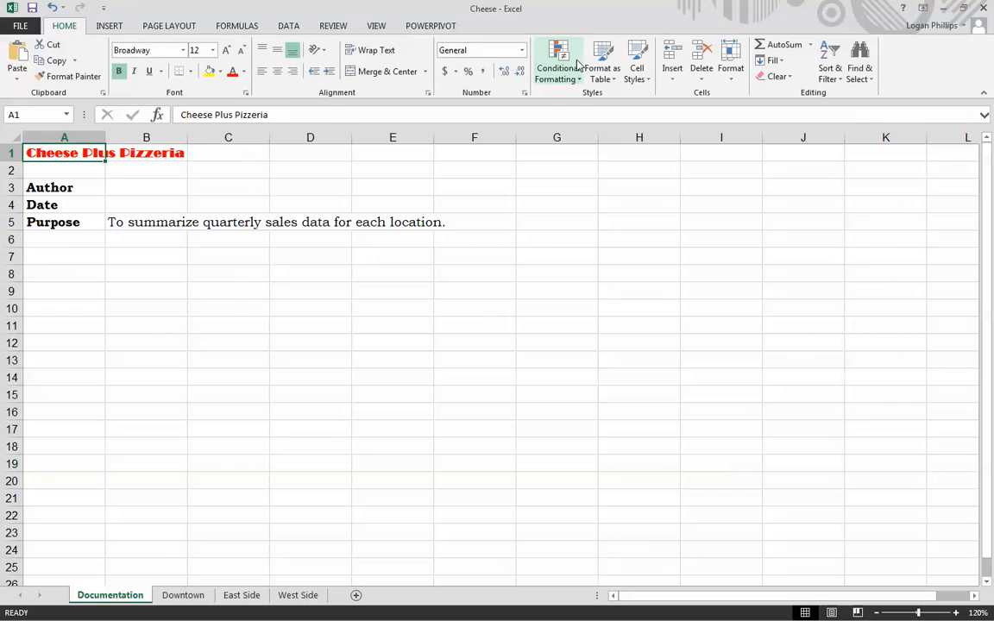
click(445, 241)
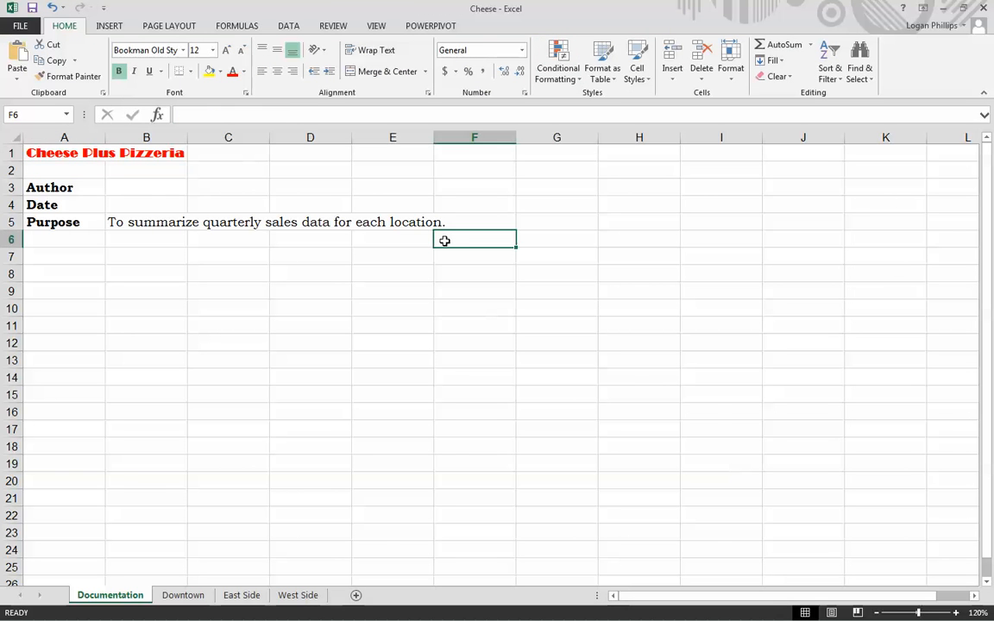
Enter the author's name in B3 and the date 11/10/2014 in B4 of the Documentation sheet
click(149, 190)
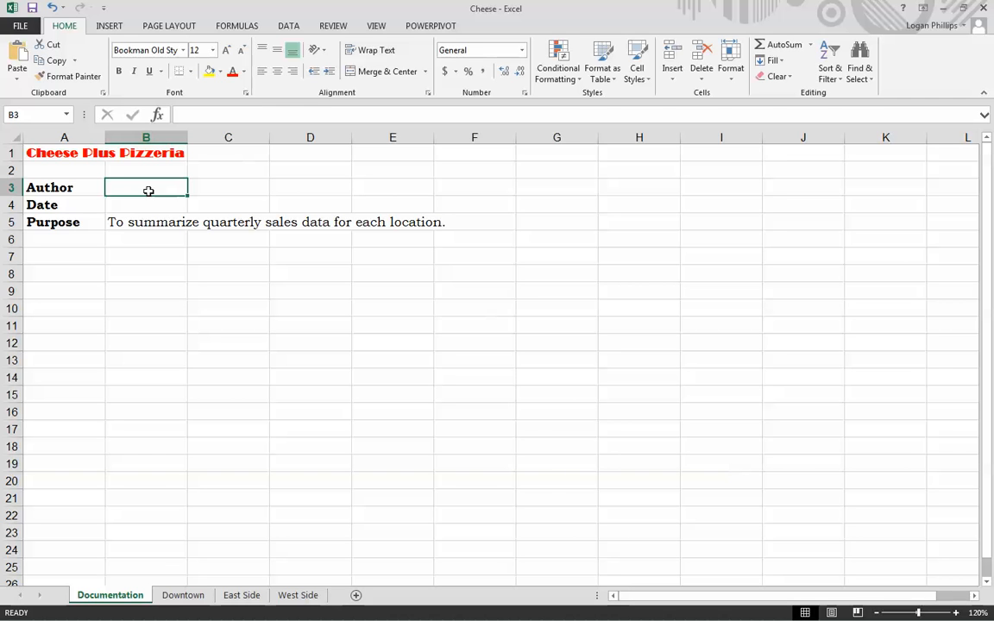
text(Mr.)
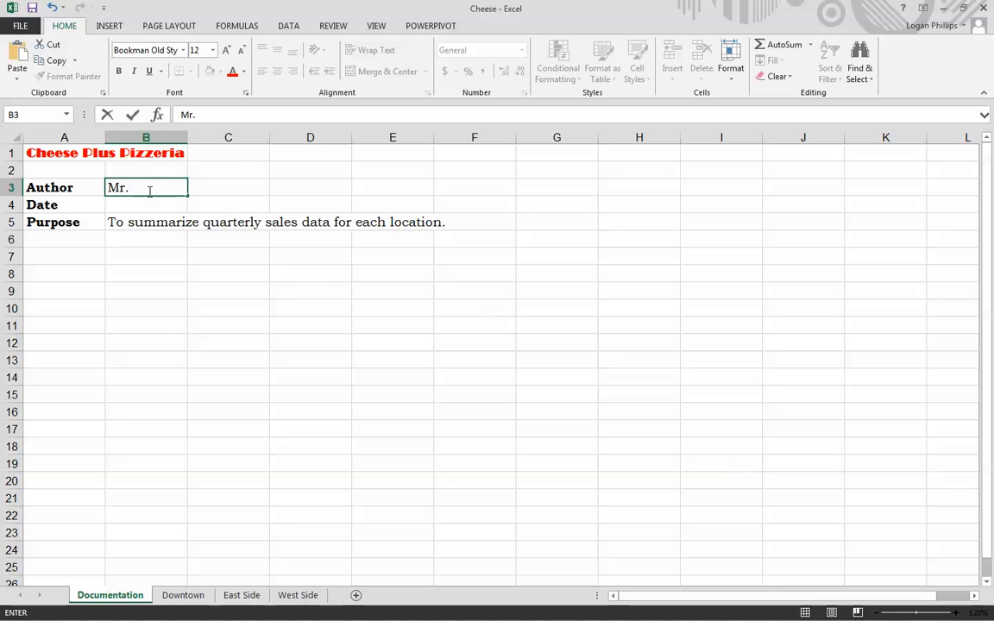
text( P)
key(Tab)
key(Down)
key(Left)
text(11/101)
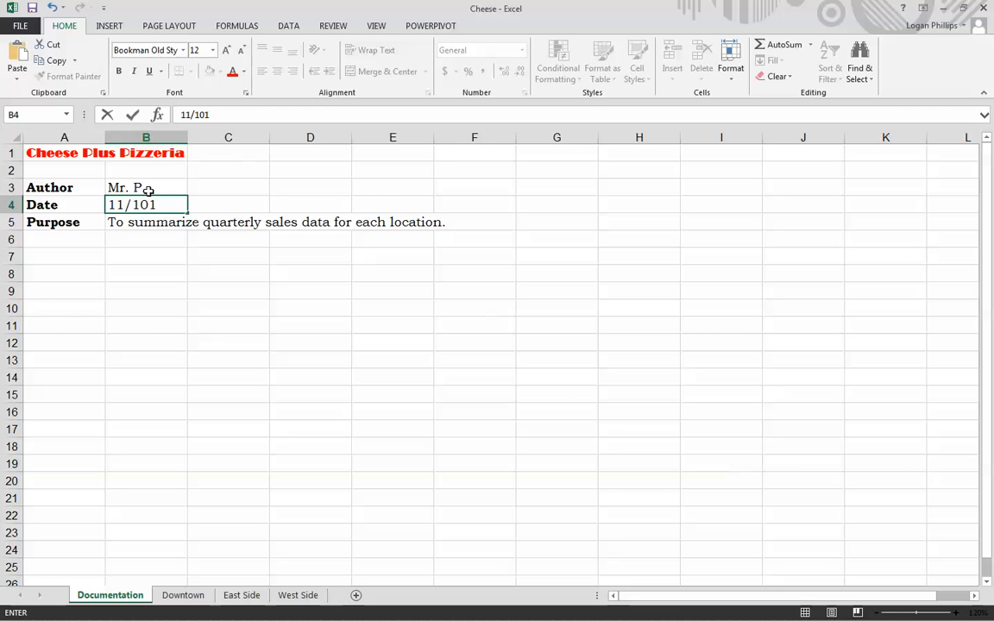
key(BackSpace)
text(/2014)
key(Return)
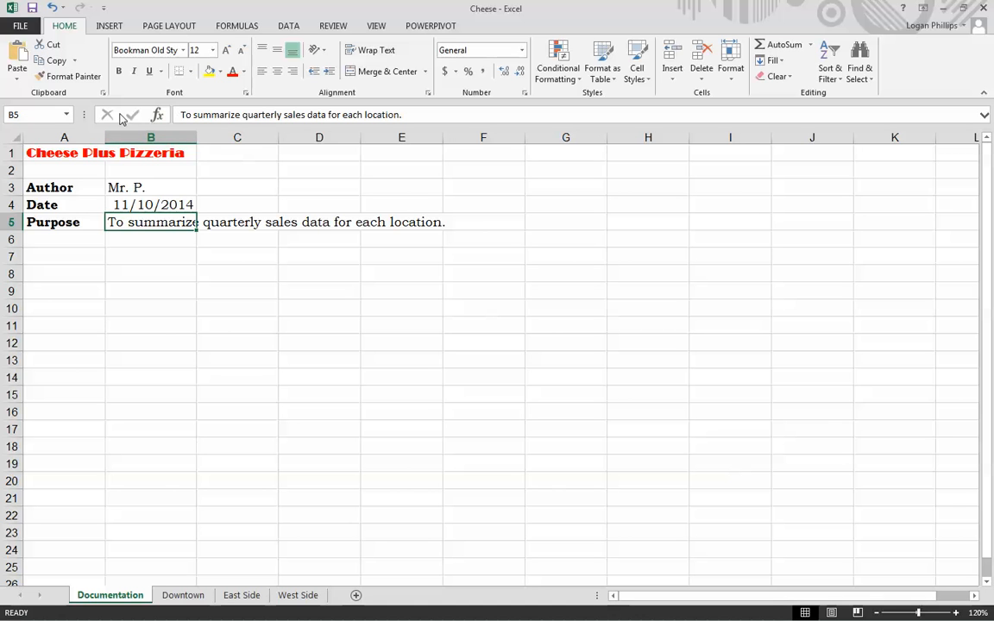
Save the workbook to the Desktop under the file name Cheese Plus
click(20, 26)
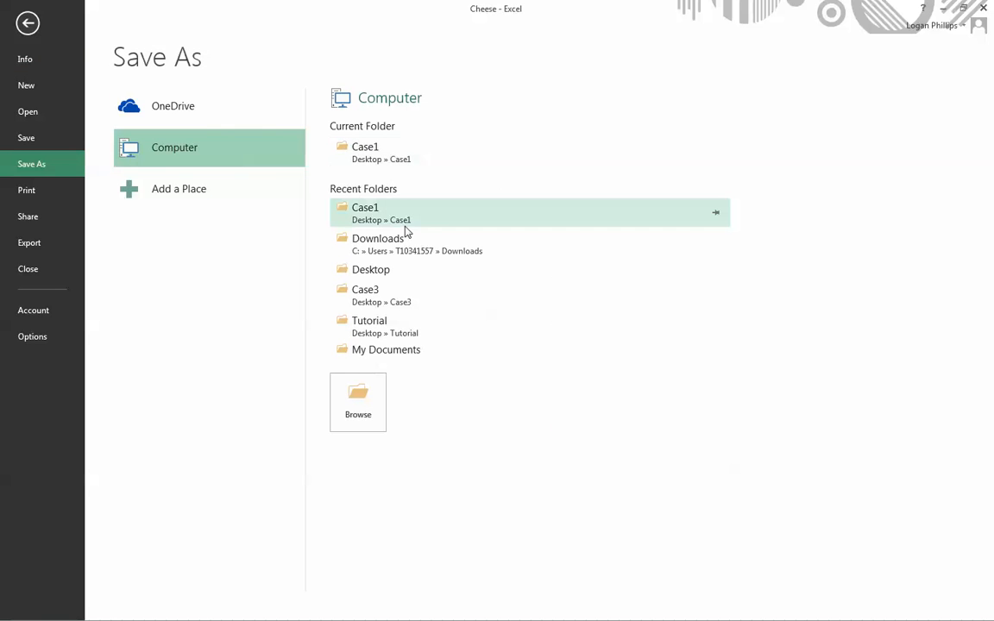
click(456, 270)
text(Cheee)
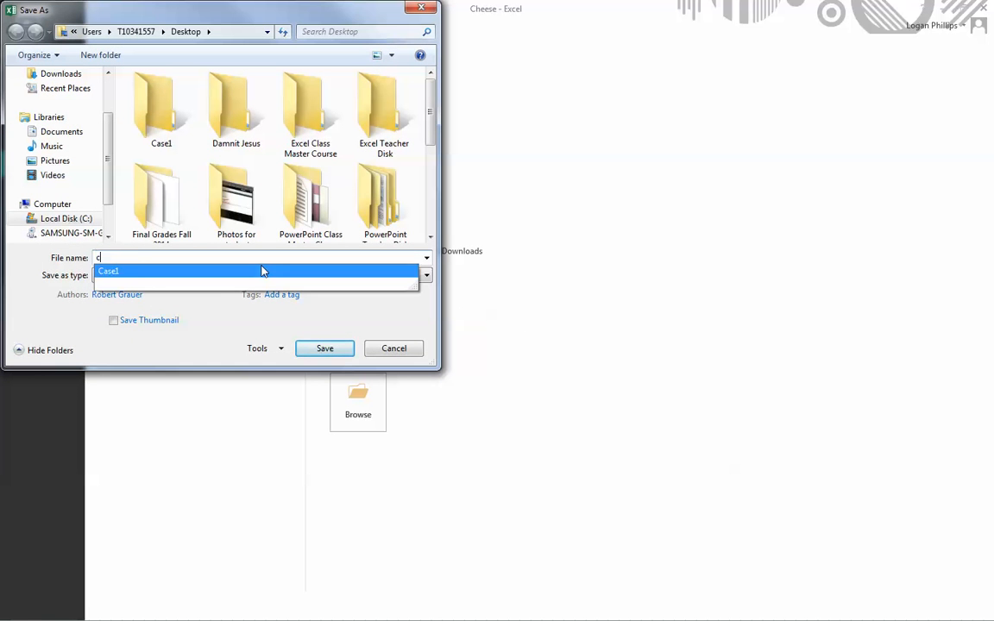
text(eese)
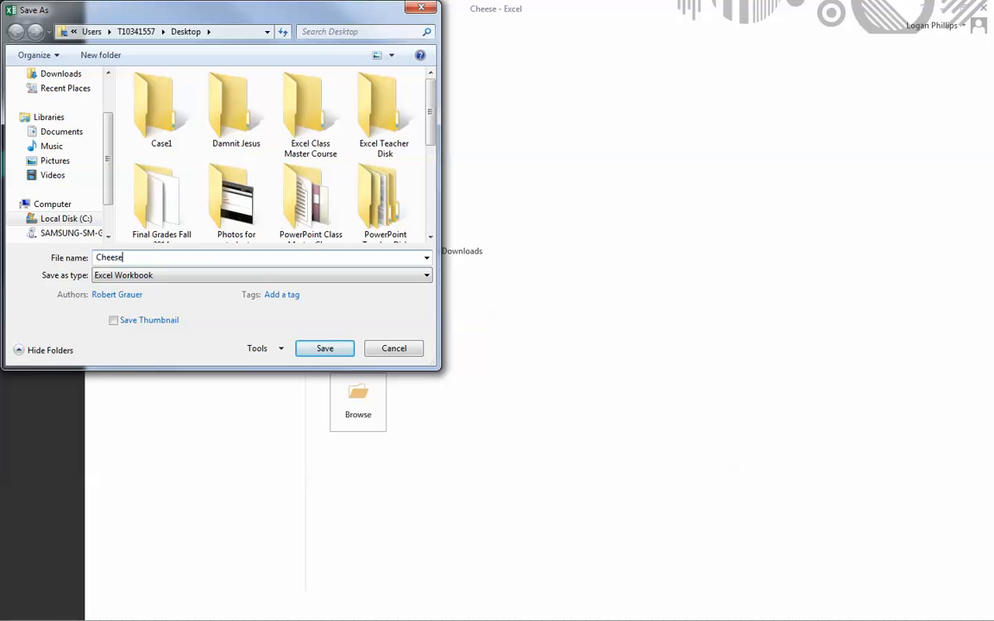
text( Plu)
click(326, 349)
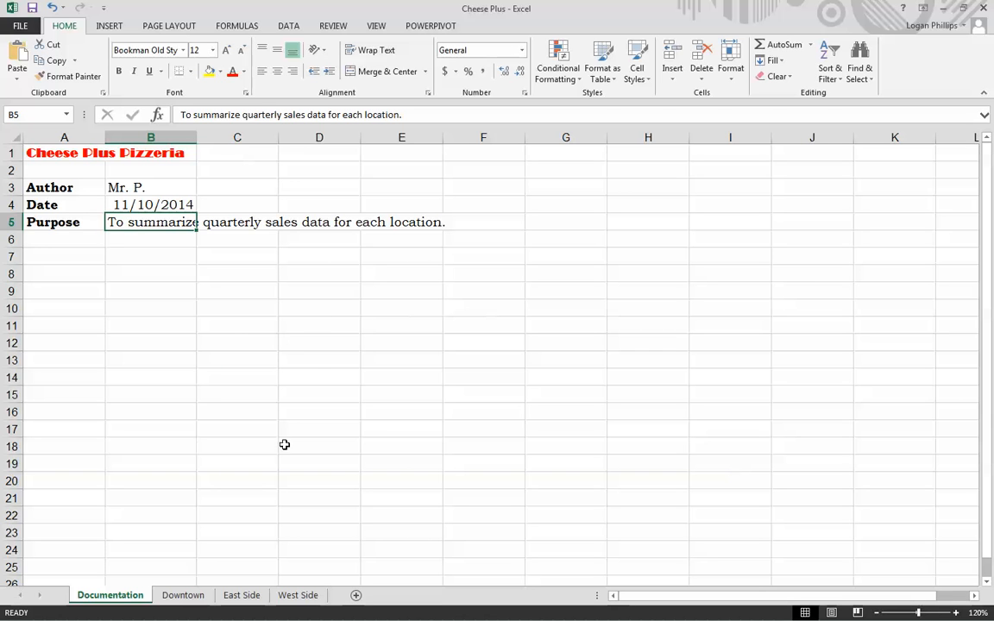
Group the worksheets from Downtown through West Side and ungroup them again
click(284, 444)
click(198, 595)
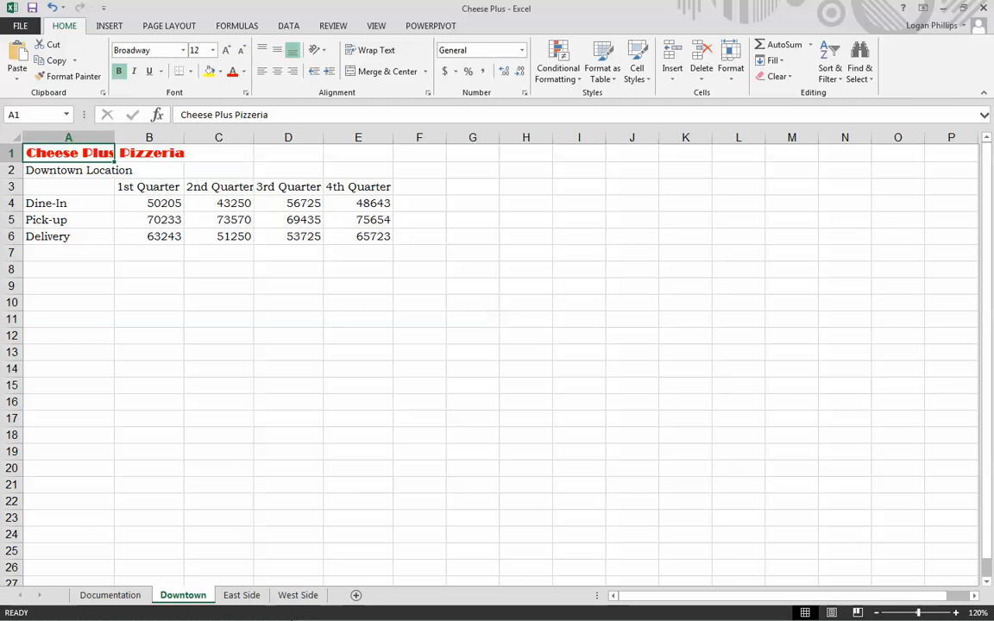
shift+click(291, 597)
click(382, 537)
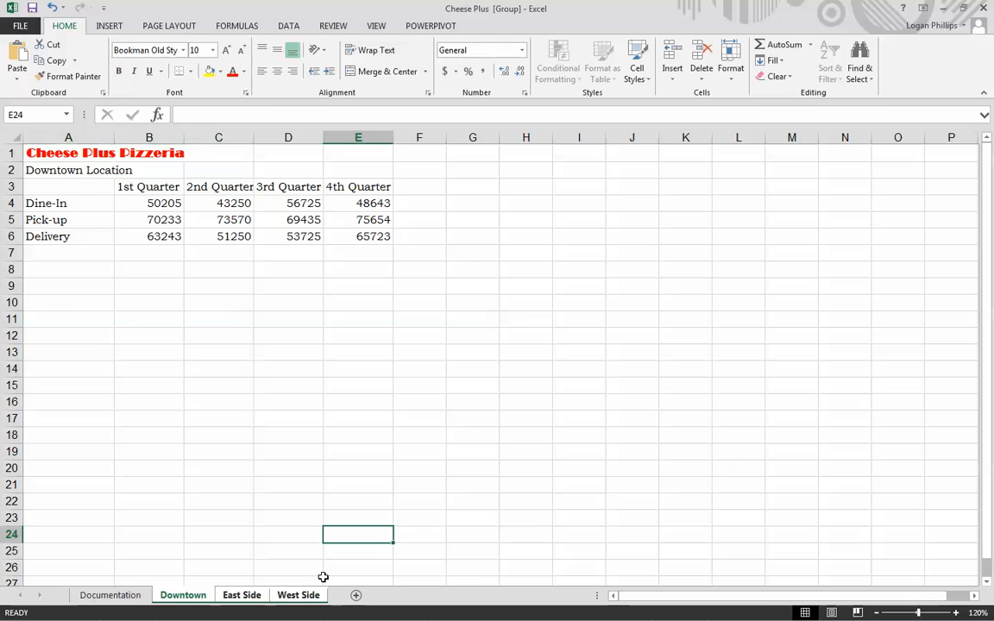
click(249, 596)
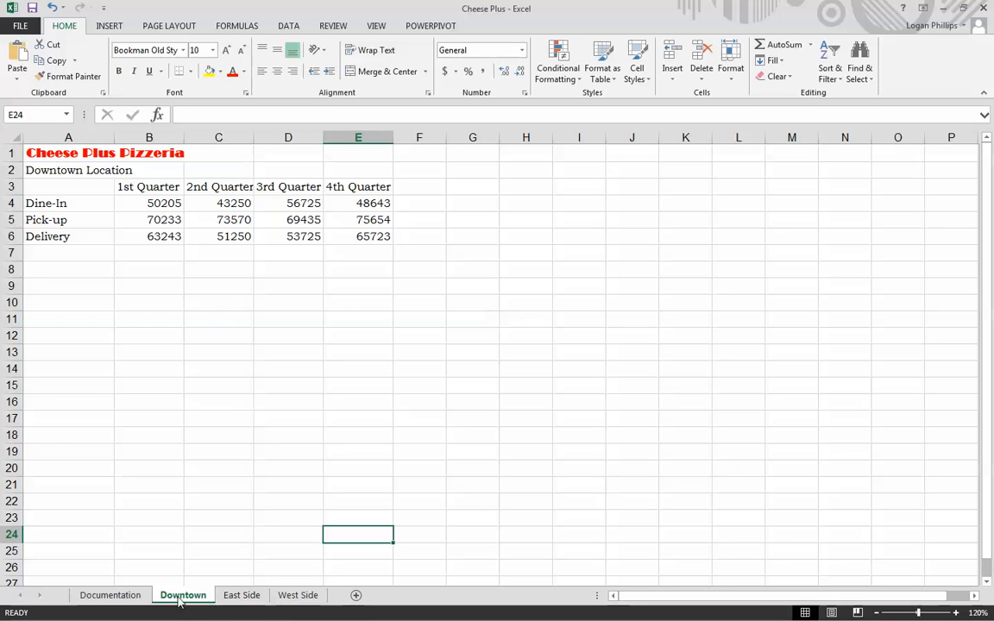
click(227, 537)
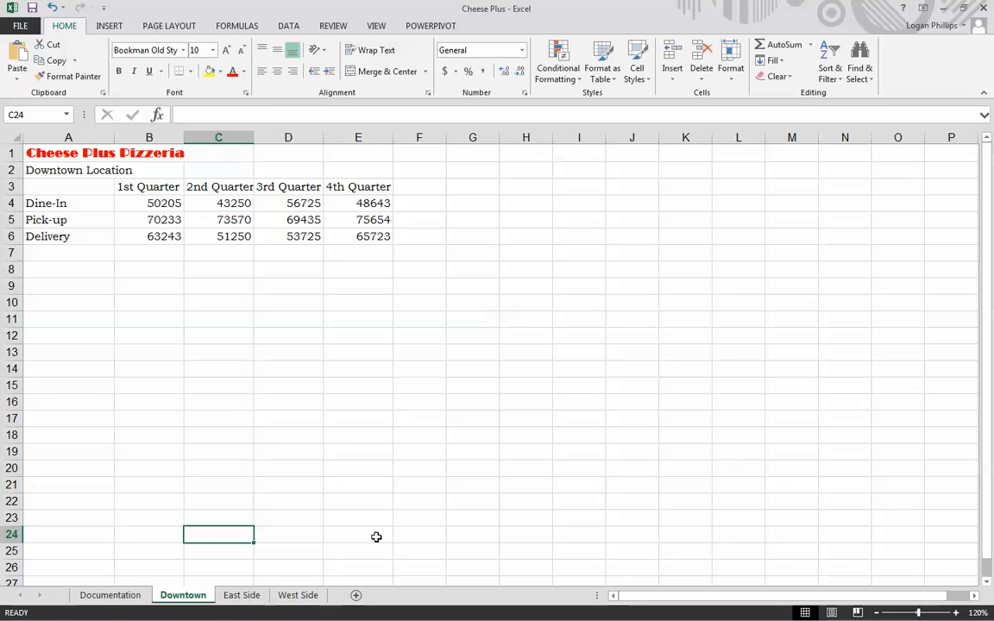
Group the Downtown, East Side and West Side worksheets and look through each one, ending on Downtown
shift+click(316, 597)
click(233, 597)
click(293, 598)
click(192, 597)
click(243, 596)
click(295, 596)
click(184, 596)
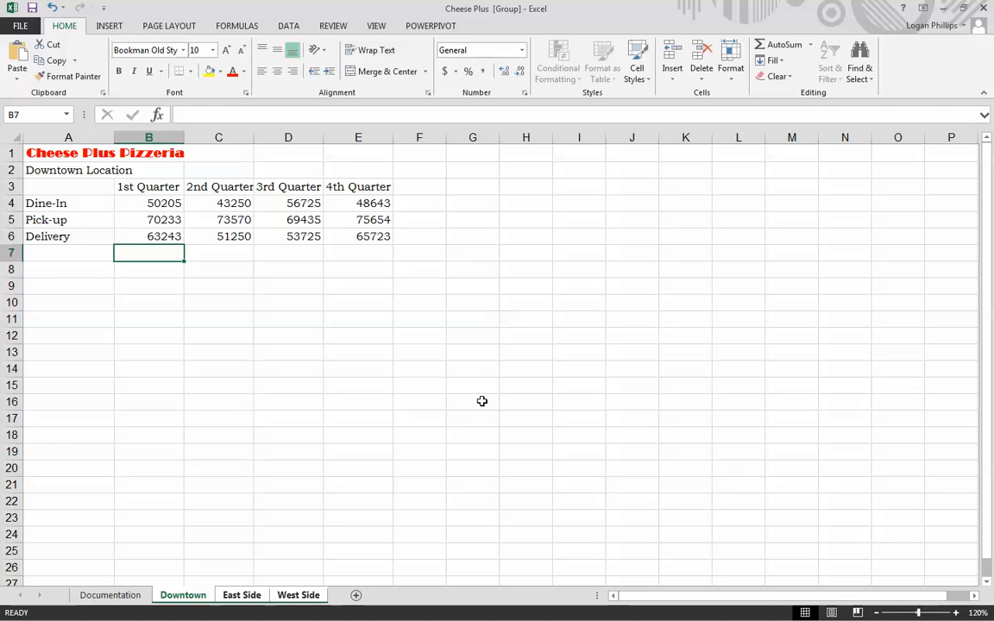
Examine the empty cells for totals in row 7 and column F of the grouped Downtown sheet
key(Right)
key(Right)
key(Right)
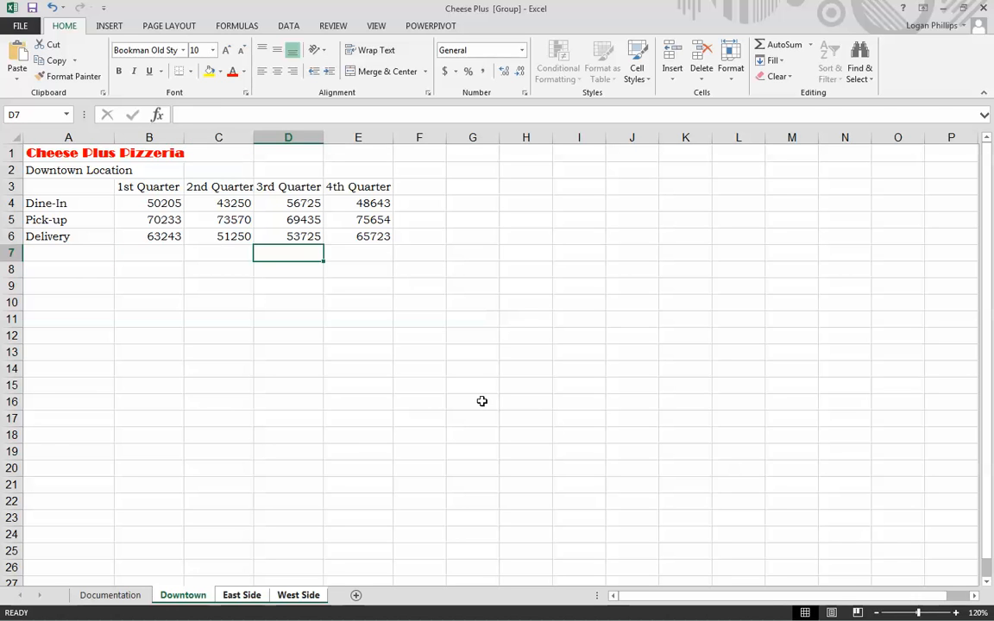
key(Right)
key(Up)
key(Up)
key(Up)
key(Down)
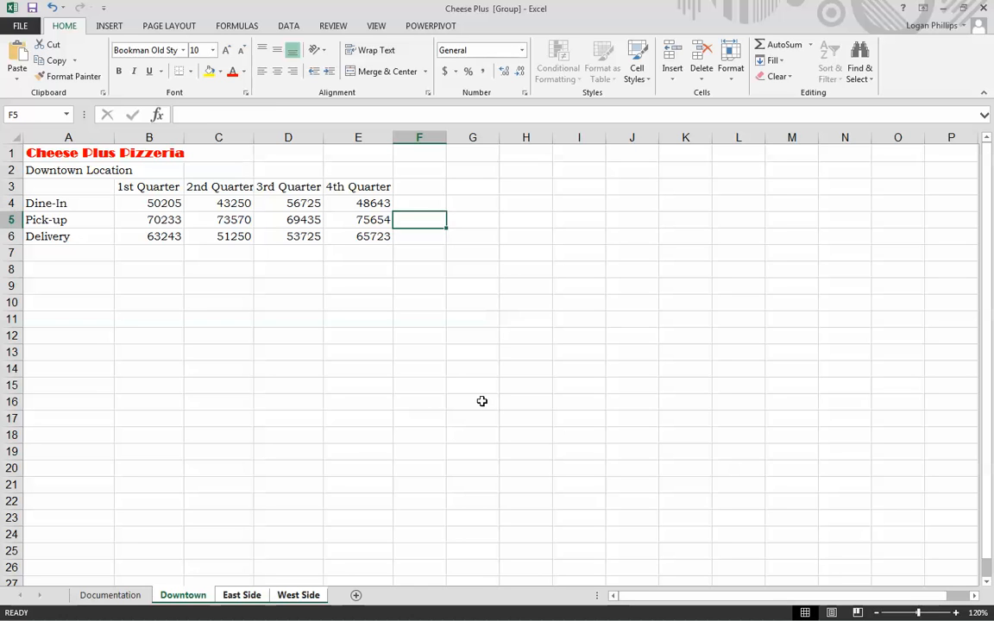
key(Down)
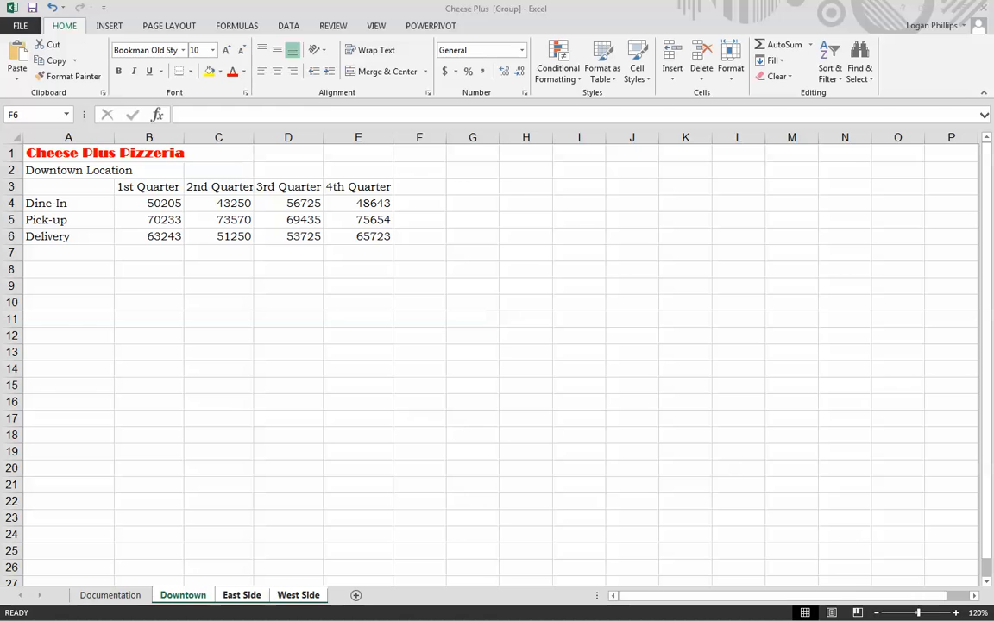
Label cells A7 and F3 as Totals in the grouped worksheets
click(163, 253)
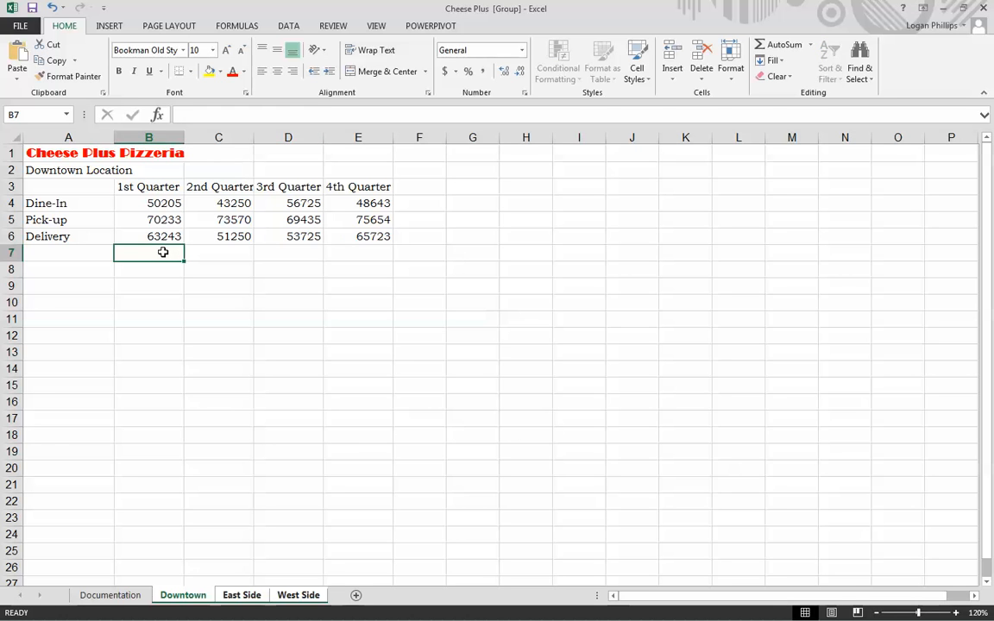
key(Left)
text(T)
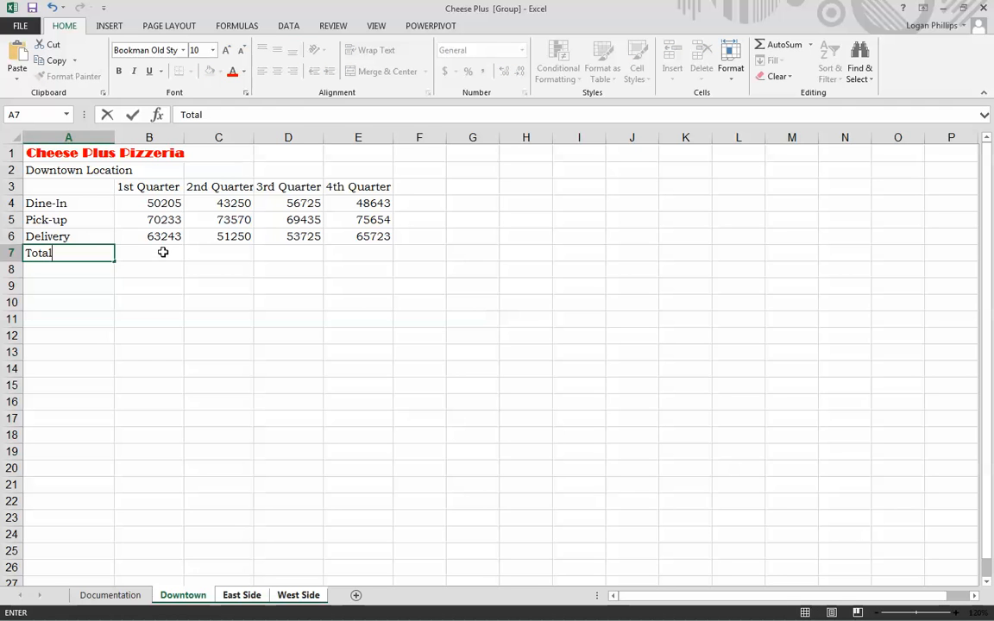
click(411, 190)
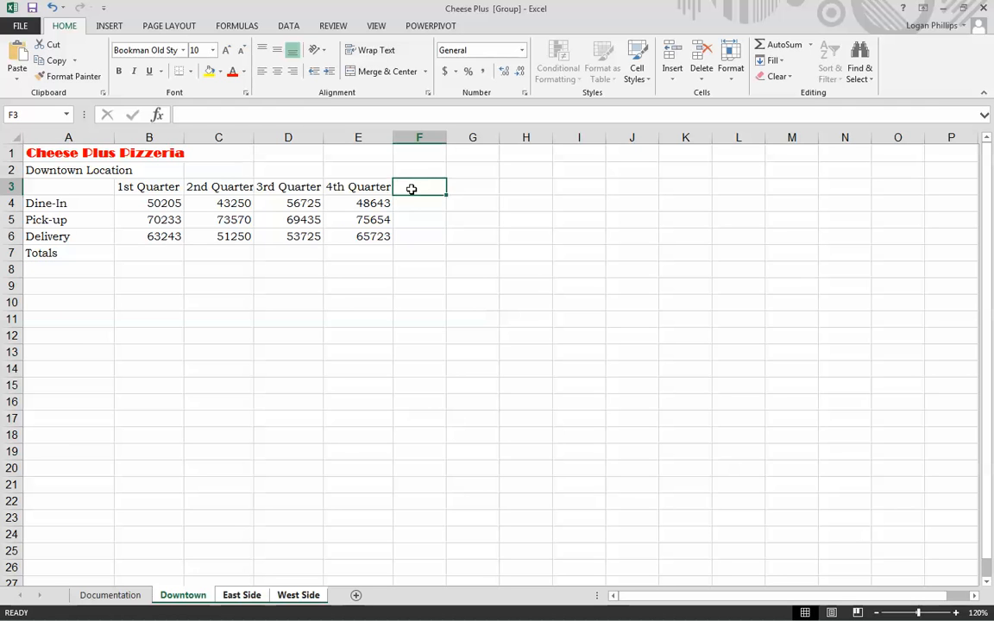
text(Totals)
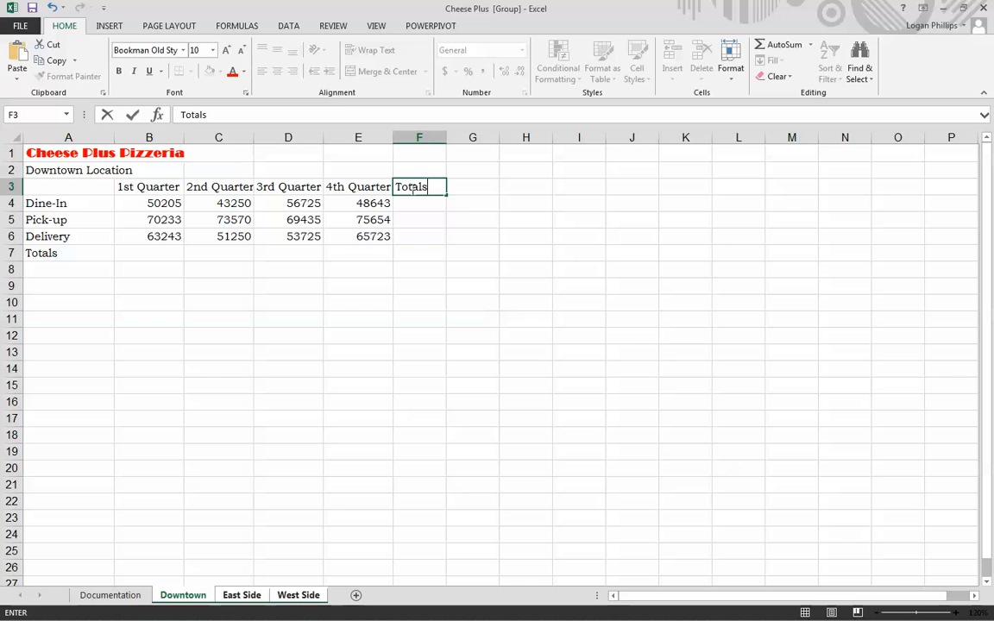
key(Return)
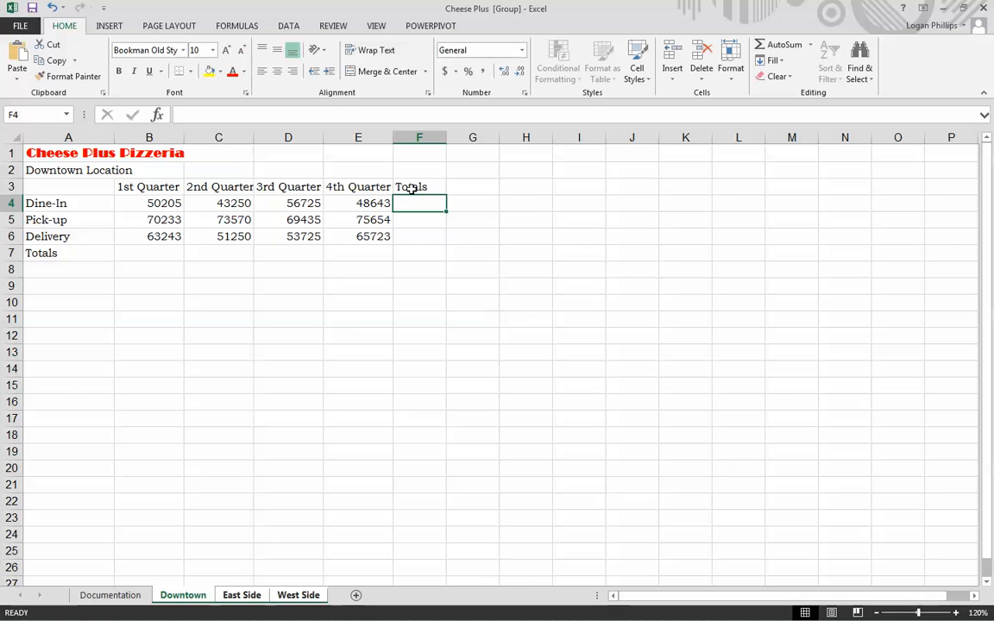
Total the Dine-In row in F4 with =SUM(B4:E4) and fill the formula down through F7
text(=SUM)
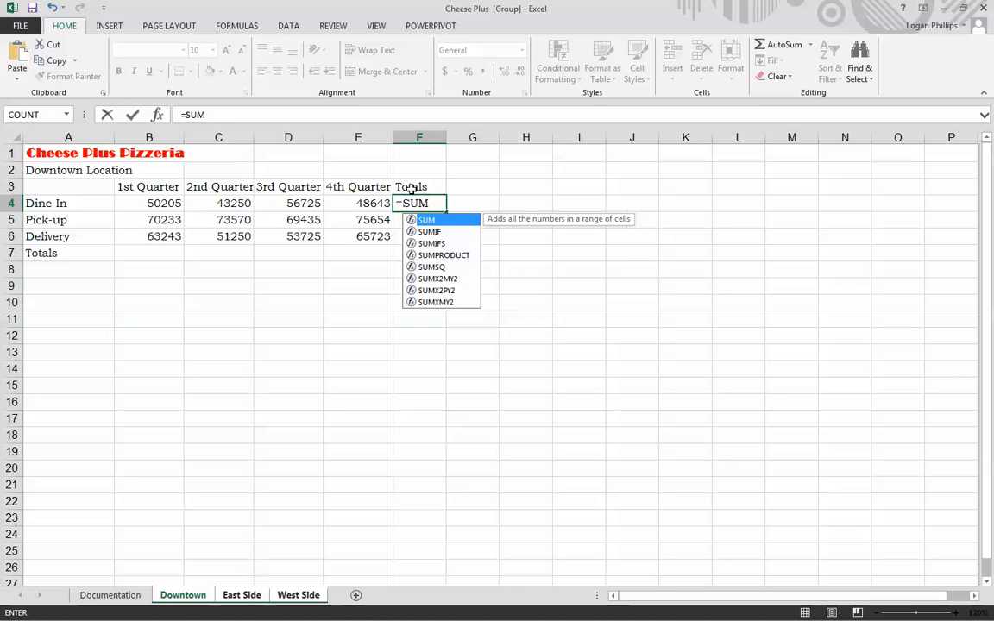
text(()
drag(164, 200, 362, 205)
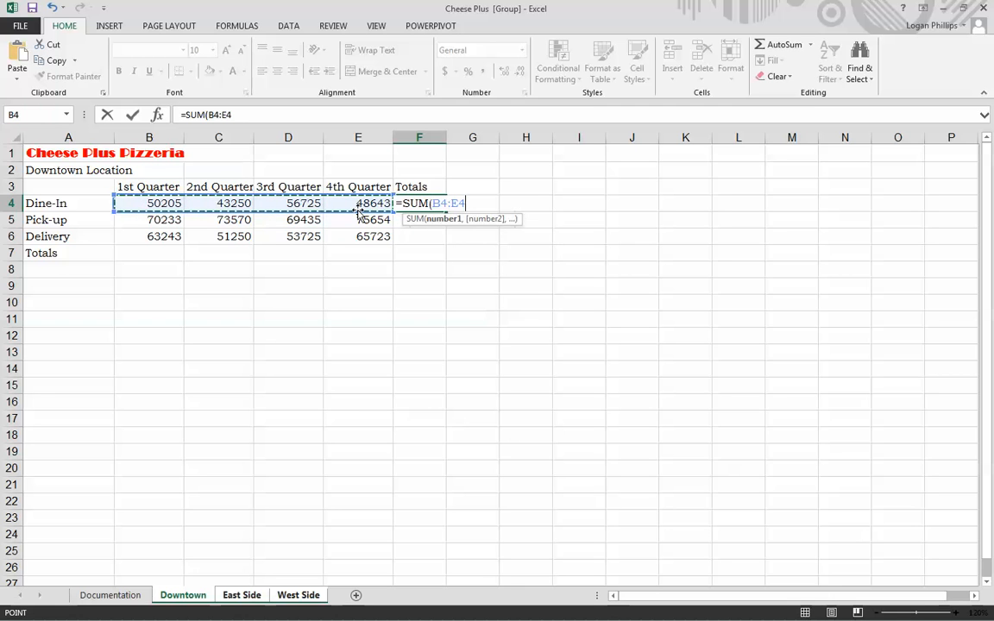
key(Return)
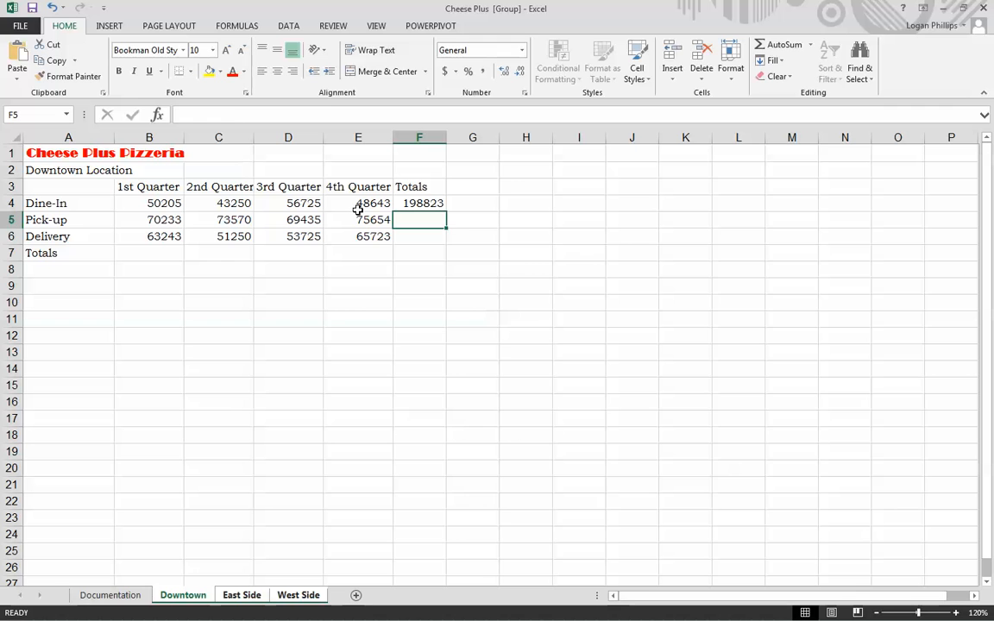
key(Up)
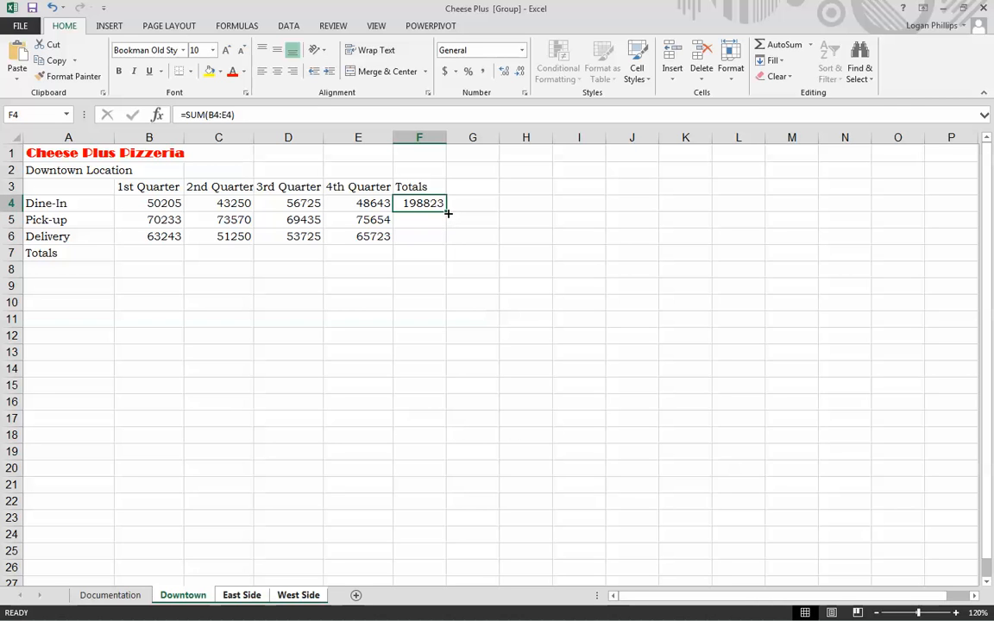
drag(447, 211, 441, 257)
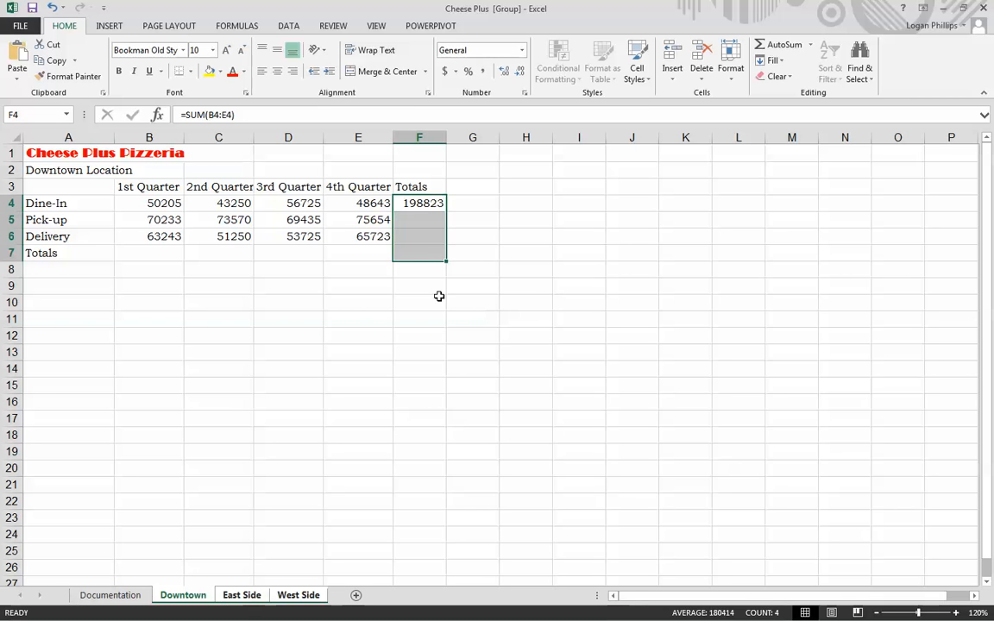
Total the 1st Quarter column in B7 with =SUM(B4:B6) and fill the formula across through E7
click(160, 254)
text(=SUM()
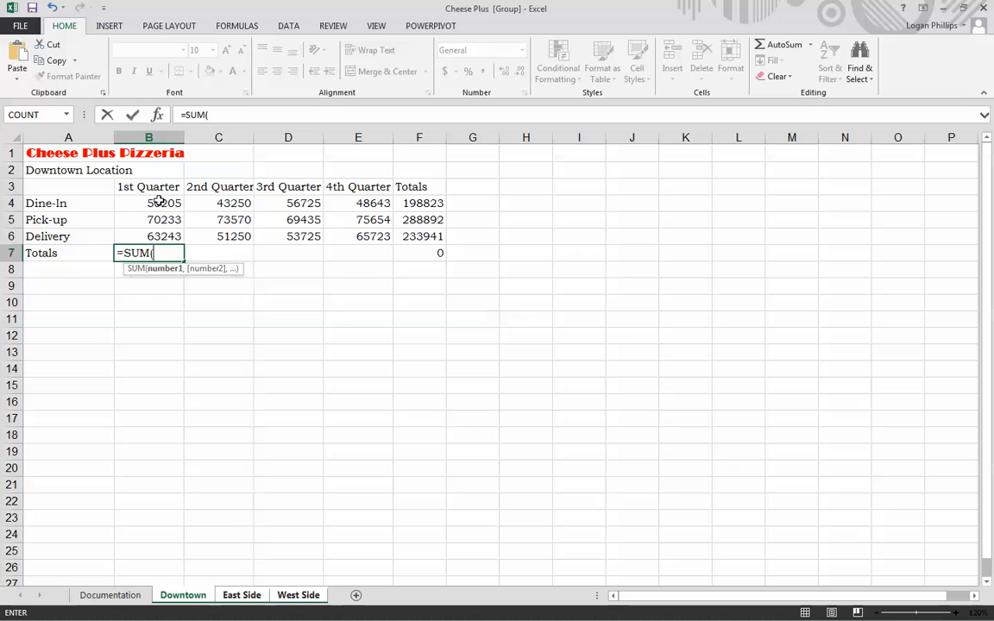
drag(158, 202, 158, 227)
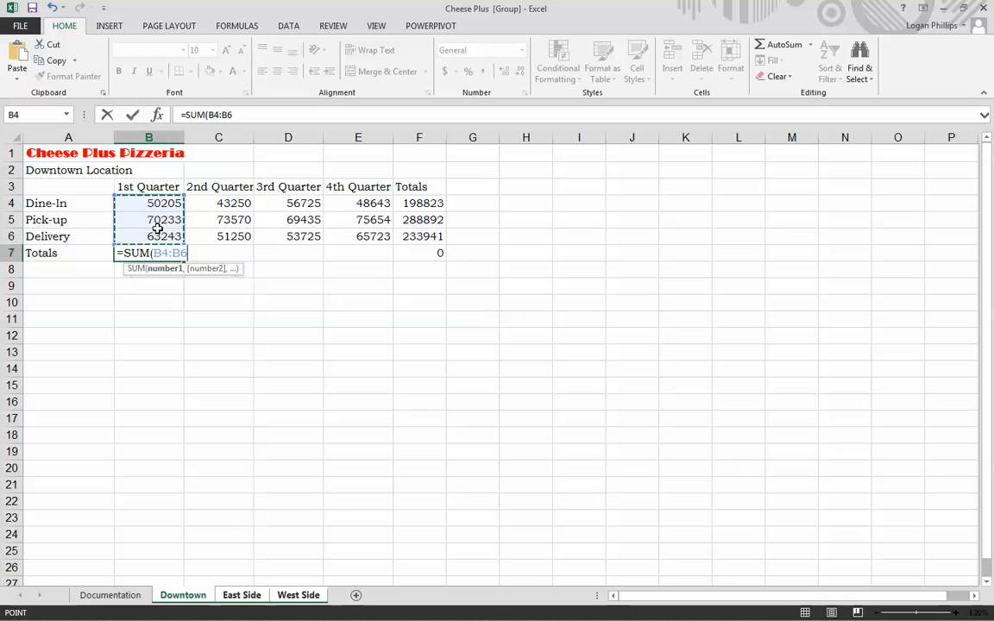
text())
key(Return)
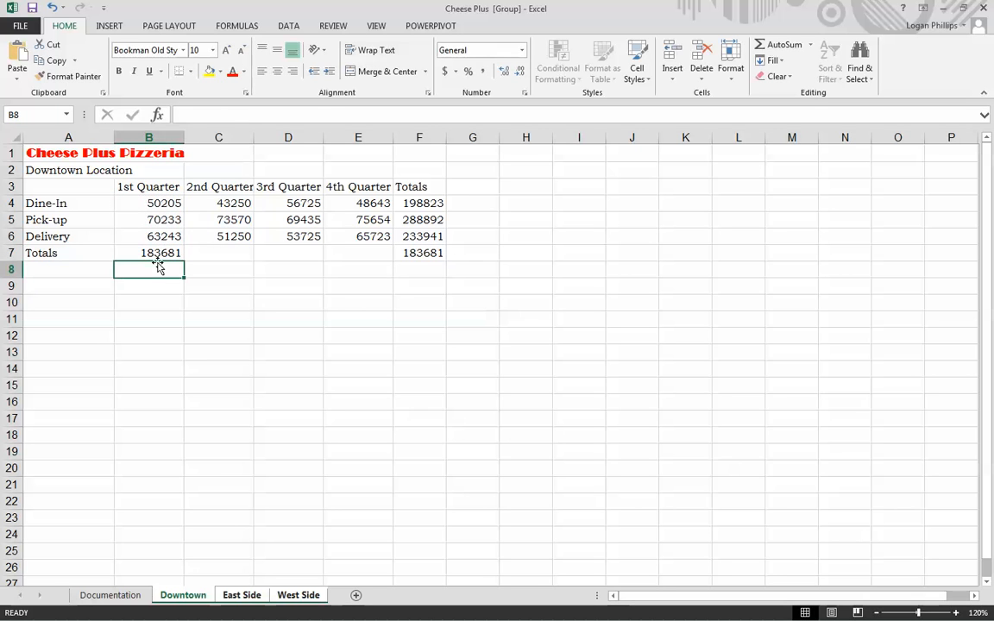
click(162, 251)
drag(185, 261, 380, 259)
click(380, 306)
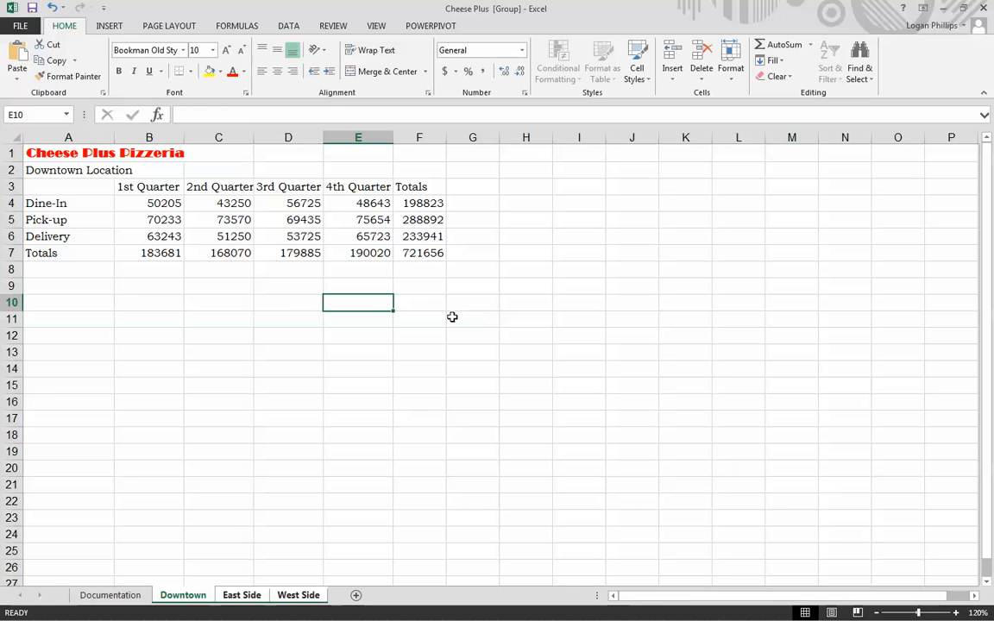
Check the totals on the East Side and West Side sheets and return to the Downtown sheet
click(241, 596)
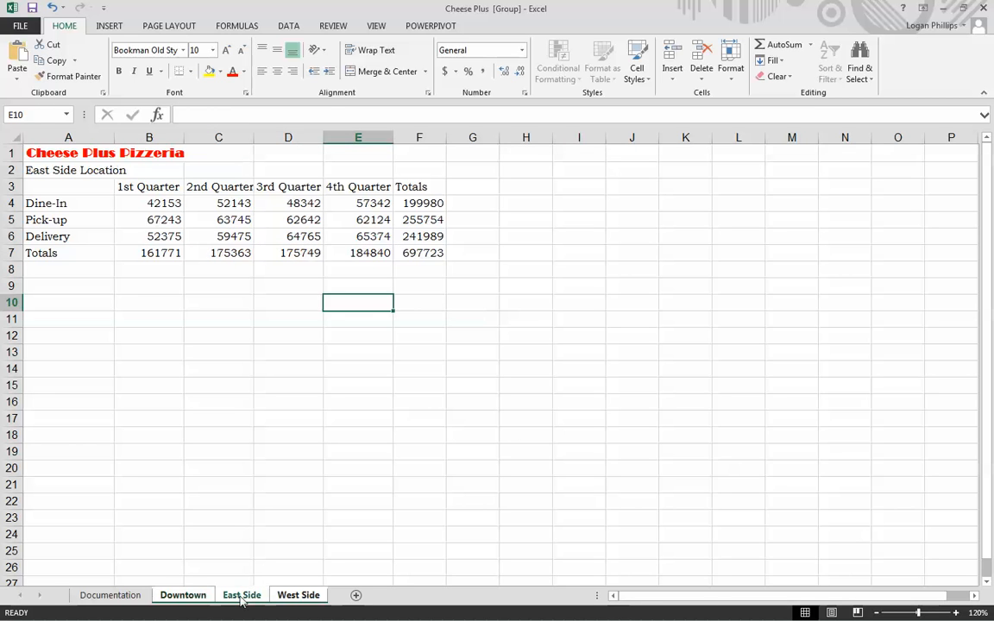
click(302, 596)
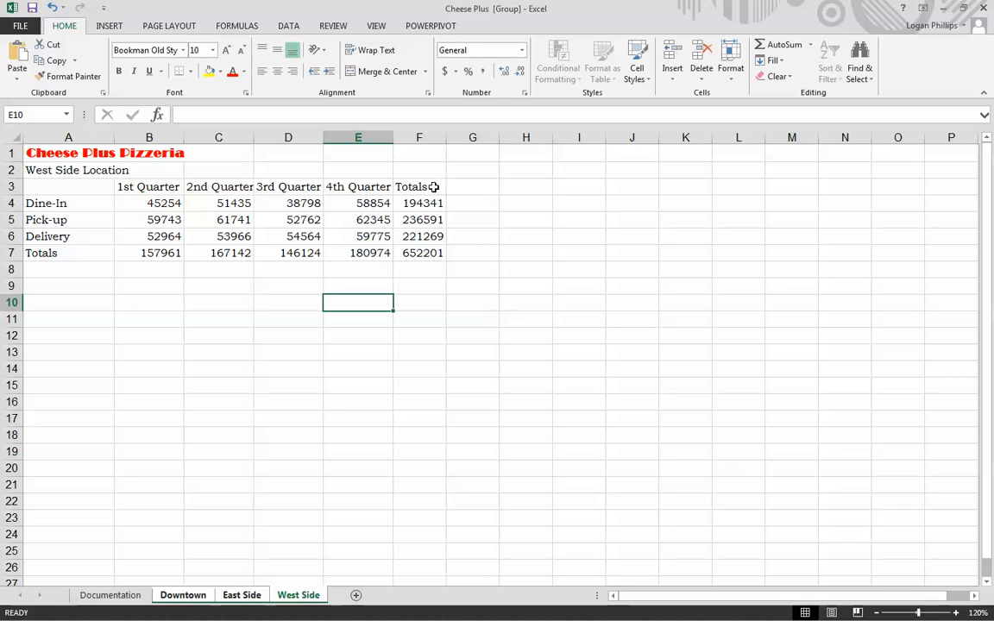
click(233, 597)
click(212, 595)
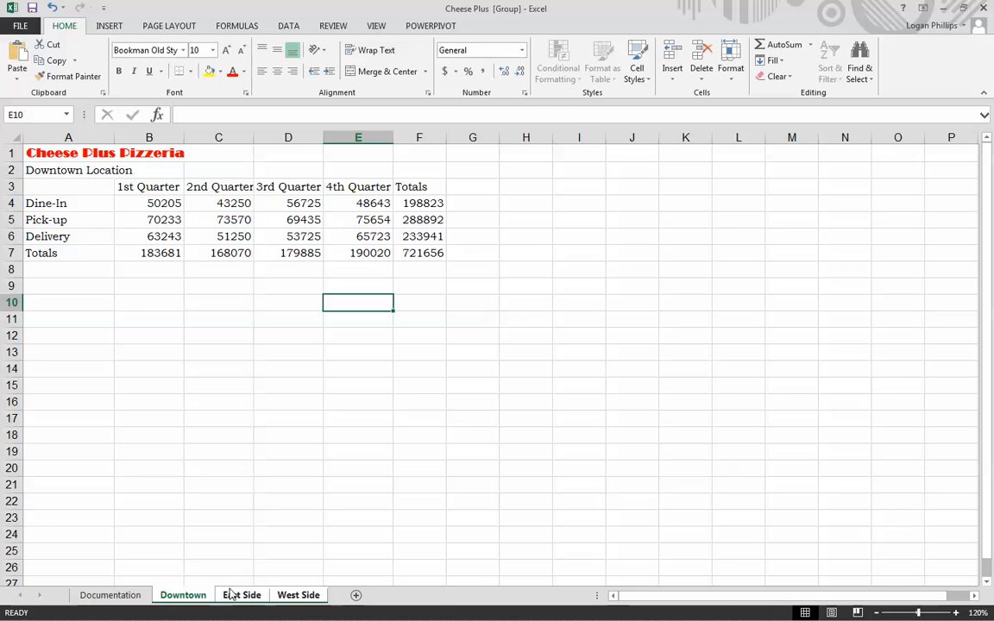
click(430, 203)
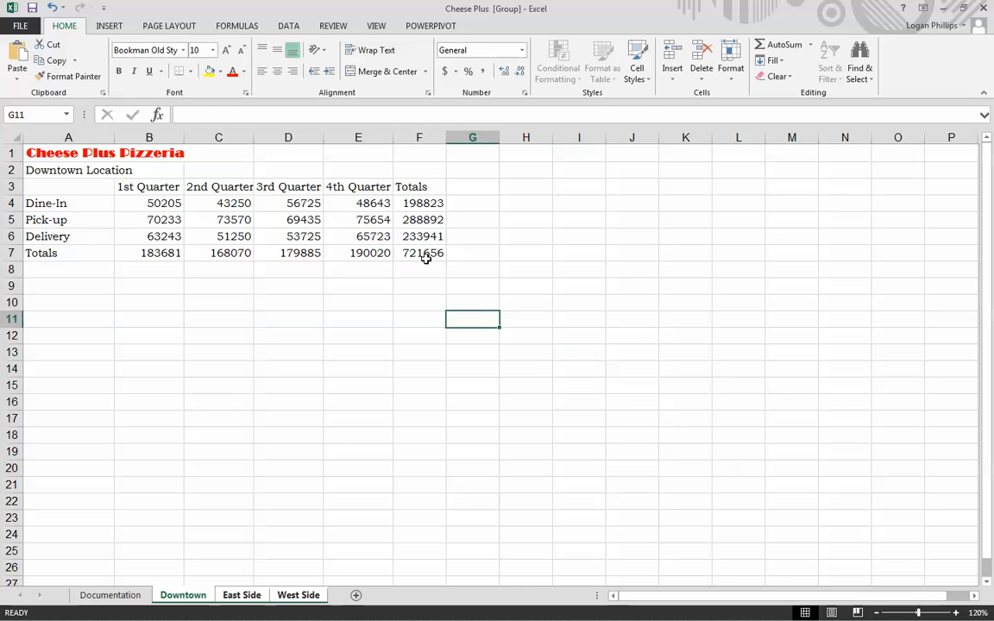
Add outside borders around the data range A4:F7 in the grouped worksheets
drag(398, 253, 319, 238)
drag(244, 223, 69, 204)
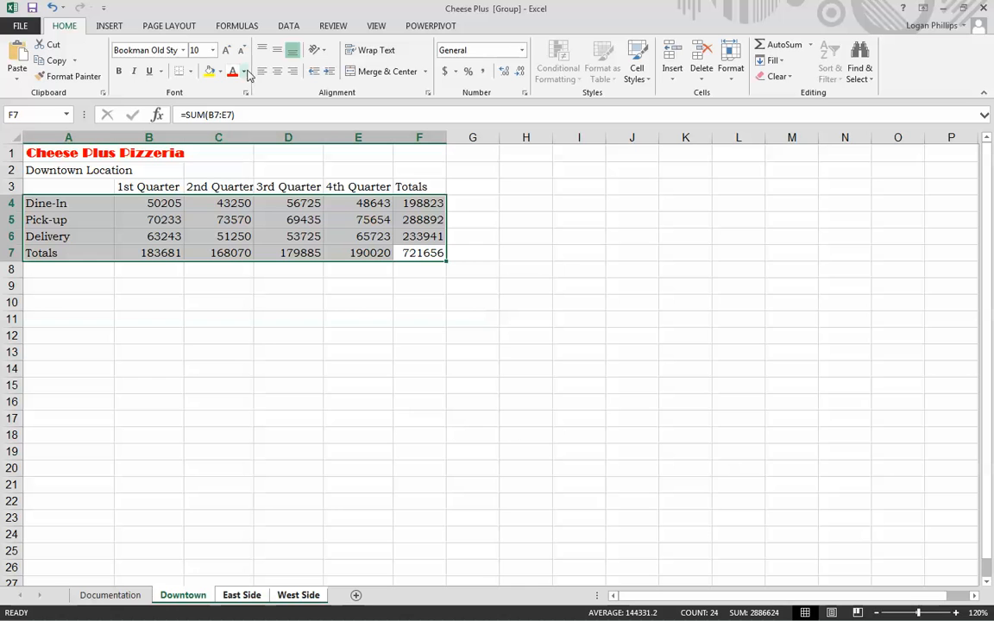
click(191, 73)
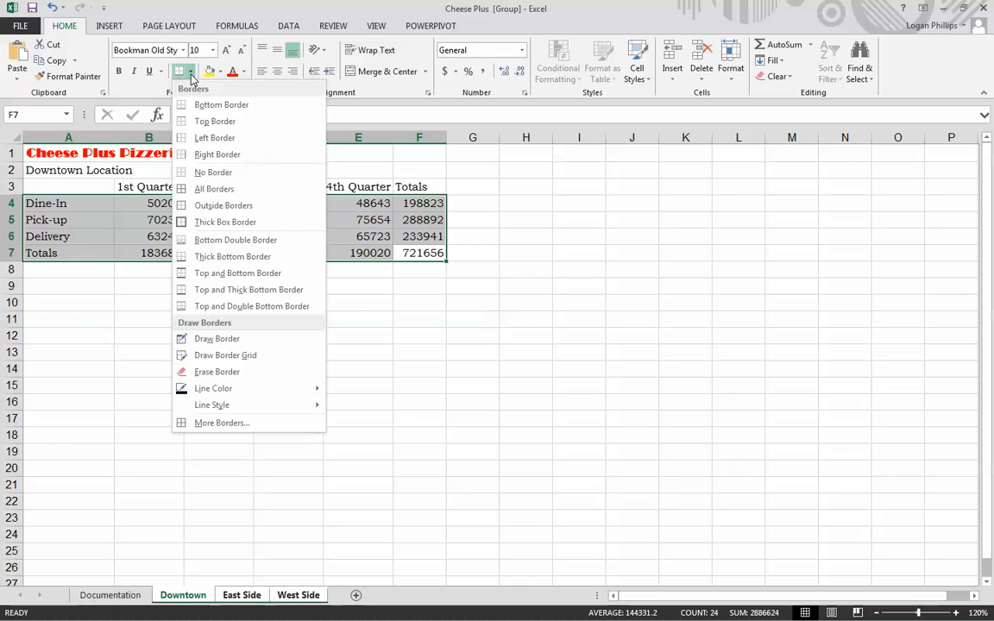
click(266, 207)
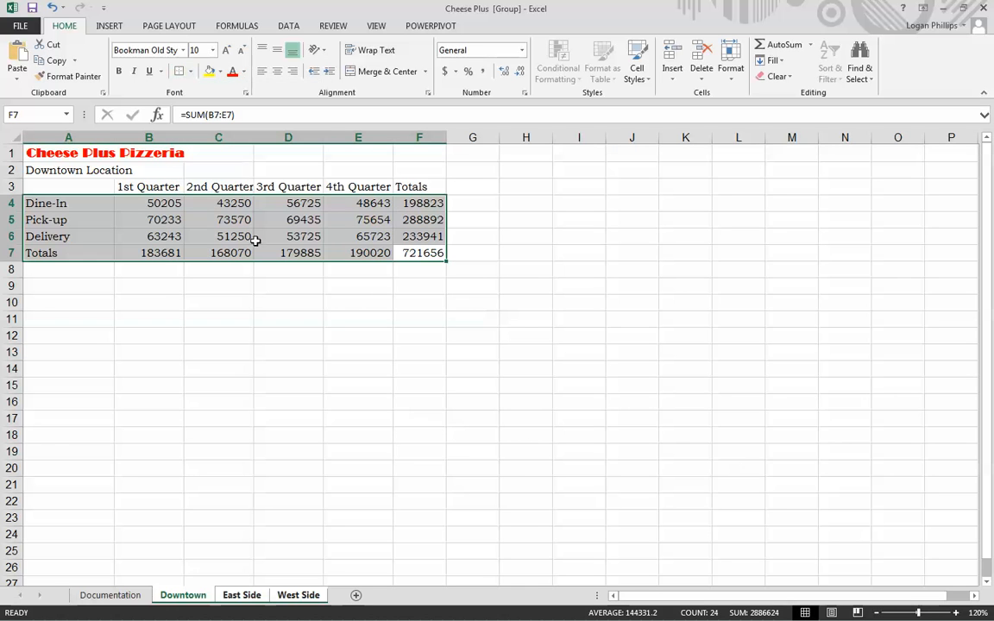
Apply all borders to the column headings B3:F3 and to the data range A4:F7
drag(147, 186, 417, 188)
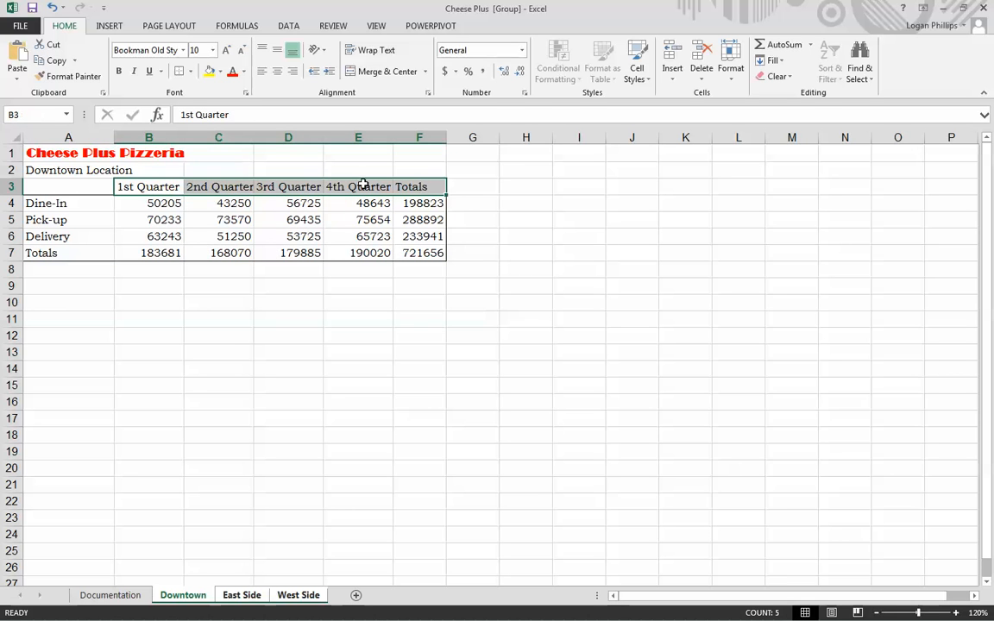
click(190, 71)
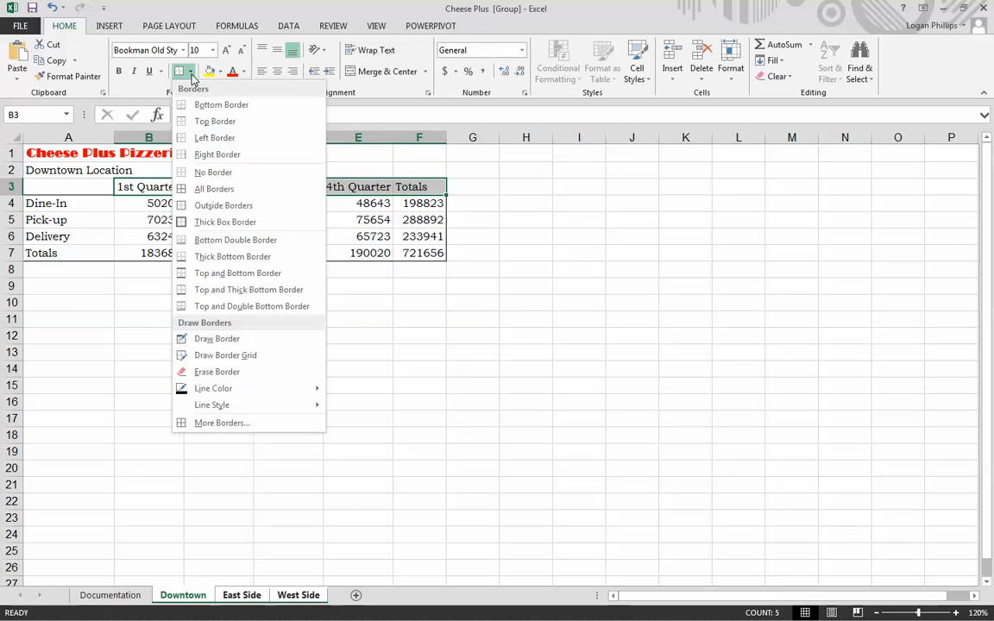
click(251, 191)
drag(418, 204, 76, 248)
click(178, 71)
click(226, 283)
Put a thick box border around the sales figures and totals in B4:F7
drag(147, 199, 410, 252)
click(193, 75)
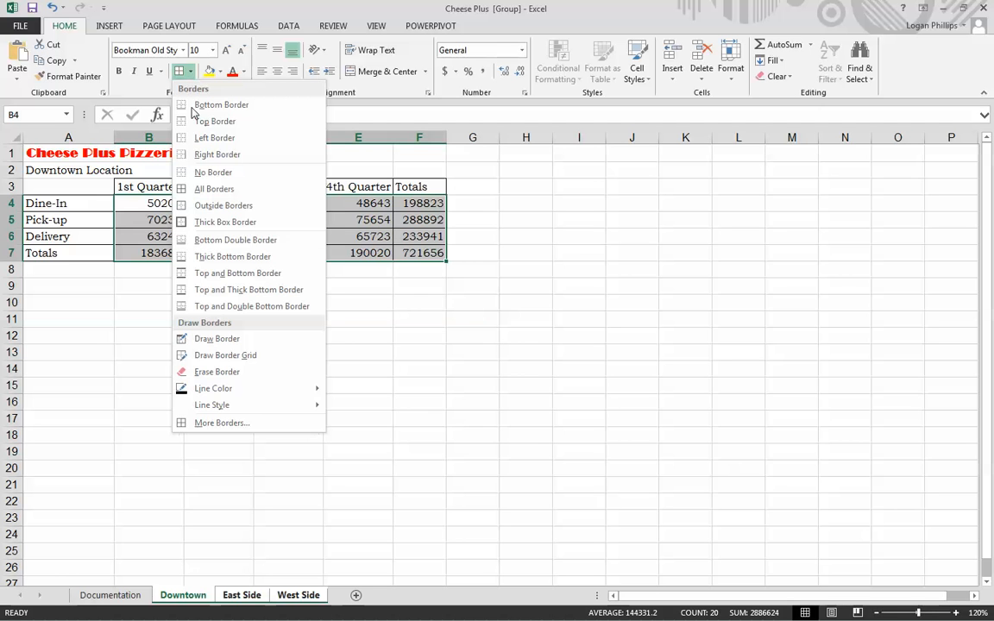
click(260, 222)
click(379, 320)
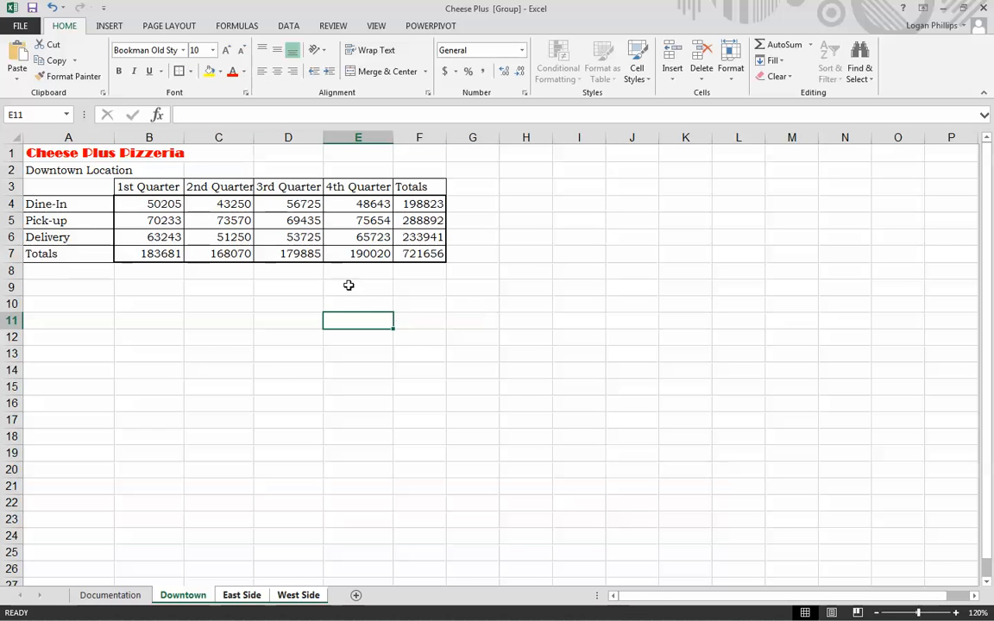
Put thick box borders around the column headings B3:F3 and the row labels A4:A7
drag(151, 187, 418, 188)
click(179, 71)
drag(65, 200, 69, 255)
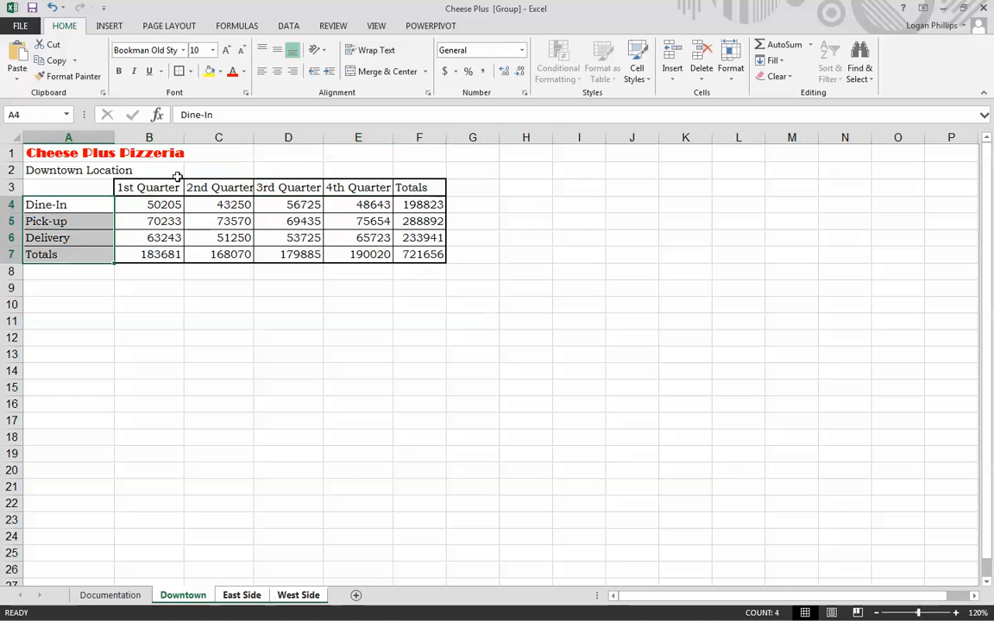
click(179, 71)
click(272, 336)
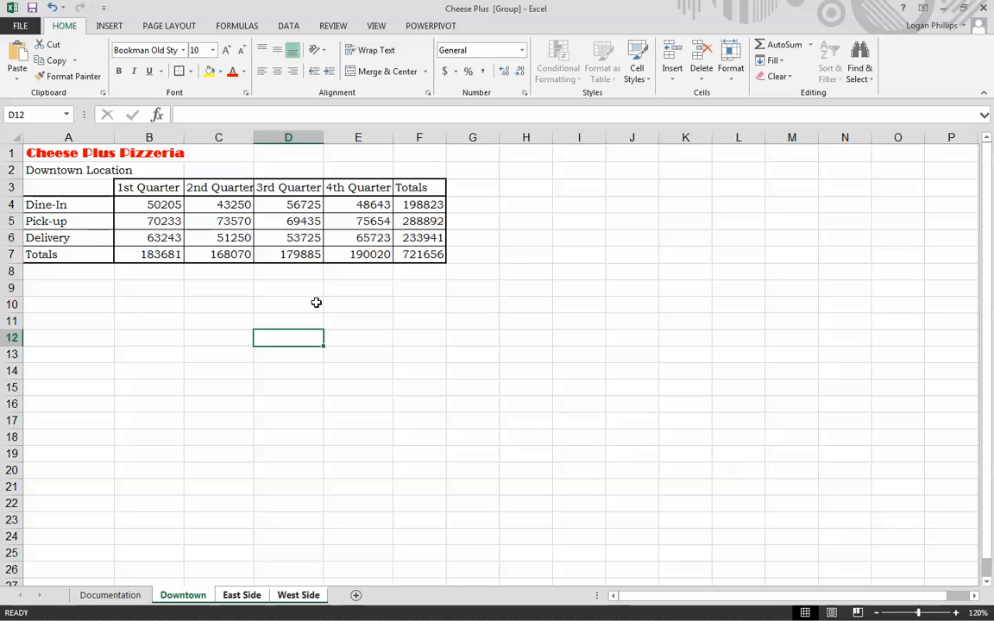
Fill the 1st Quarter heading in B3 with the blue theme color
mouse_move(151, 187)
mouse_down()
mouse_move(401, 190)
mouse_move(137, 187)
mouse_up()
click(220, 72)
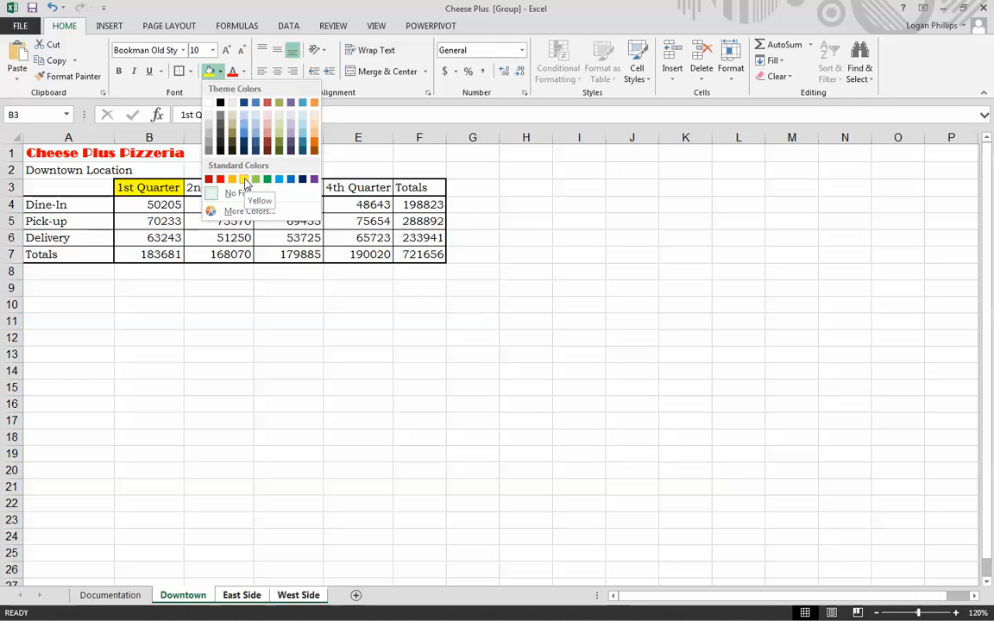
click(256, 105)
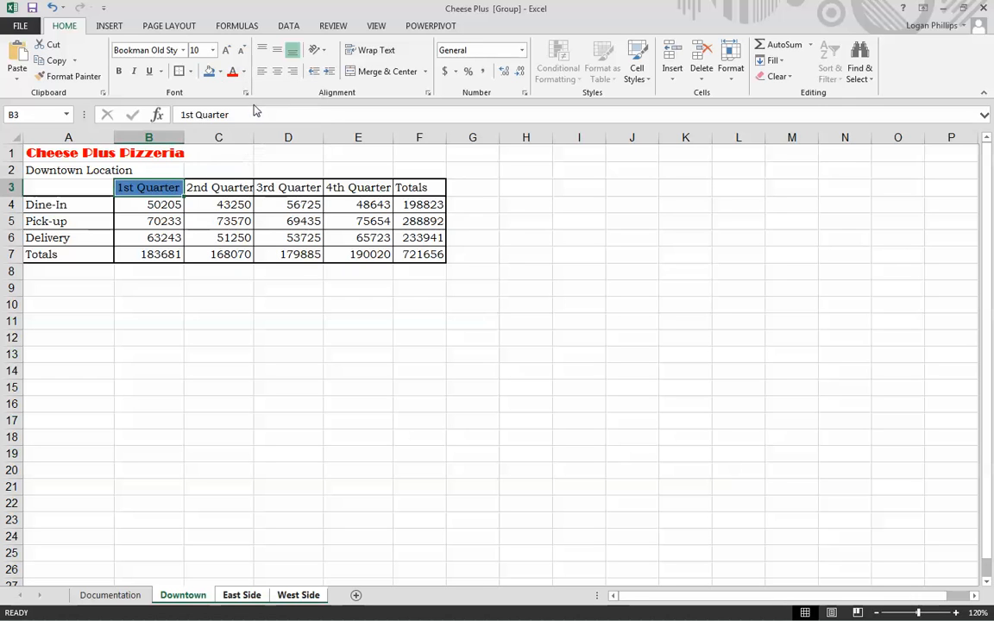
Copy the 1st Quarter heading and paste only its formatting across the headings B3:F3
right_click(173, 190)
click(357, 308)
right_click(174, 190)
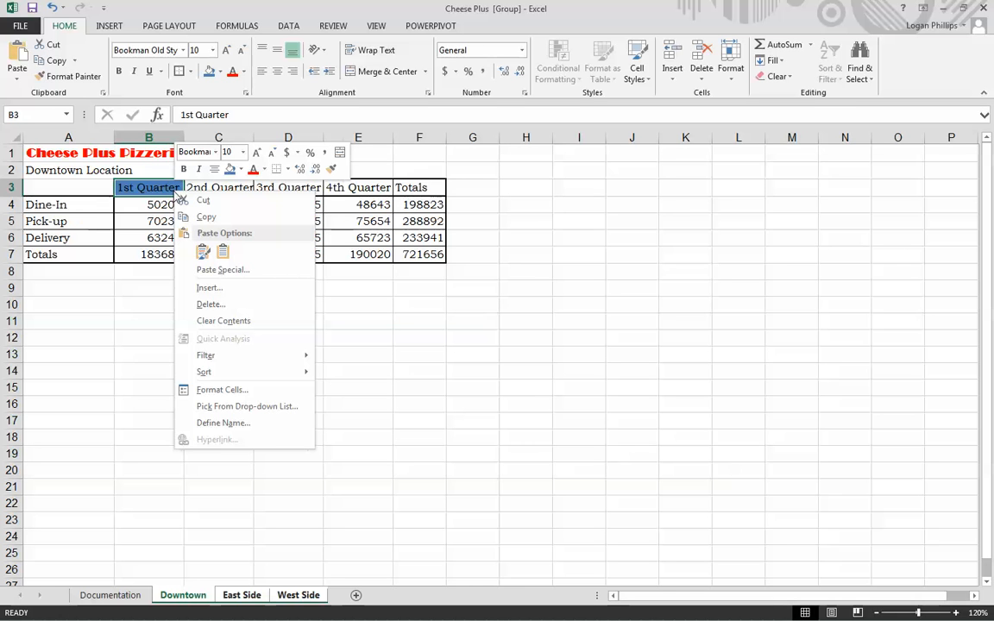
click(207, 217)
drag(175, 186, 395, 187)
right_click(250, 189)
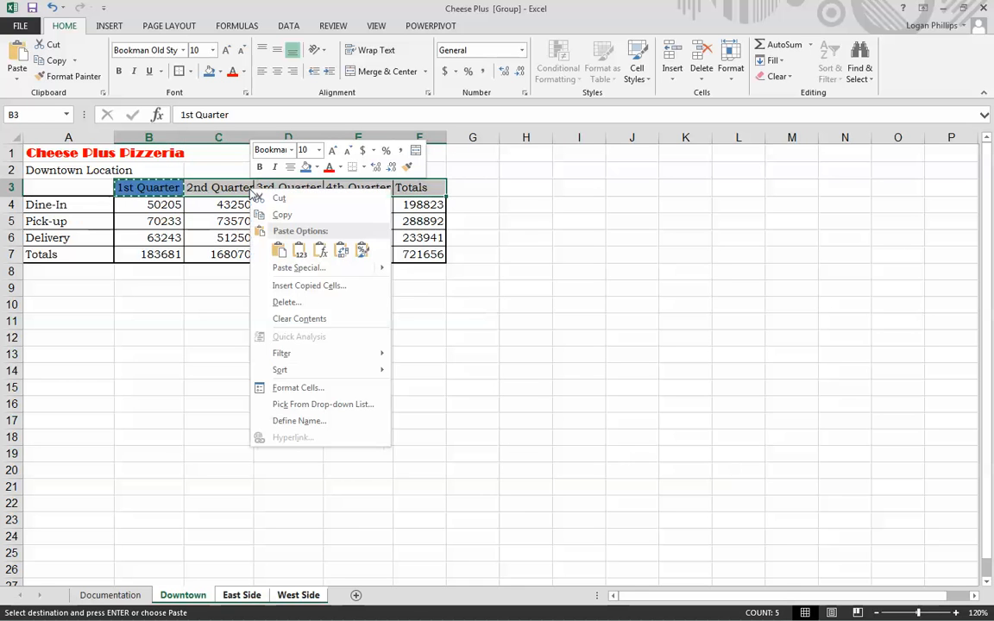
mouse_move(383, 268)
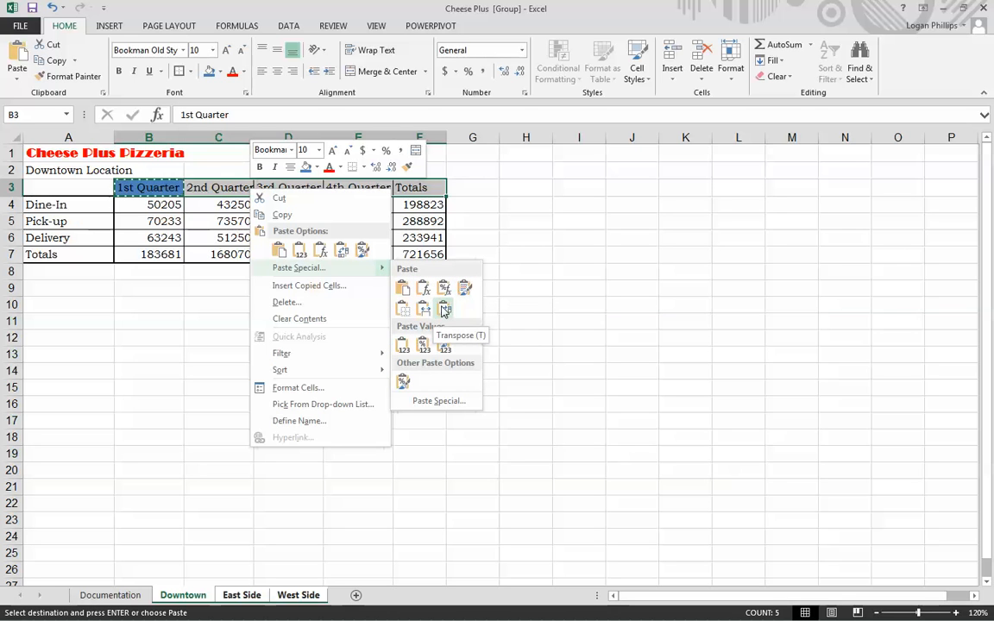
click(406, 386)
click(299, 372)
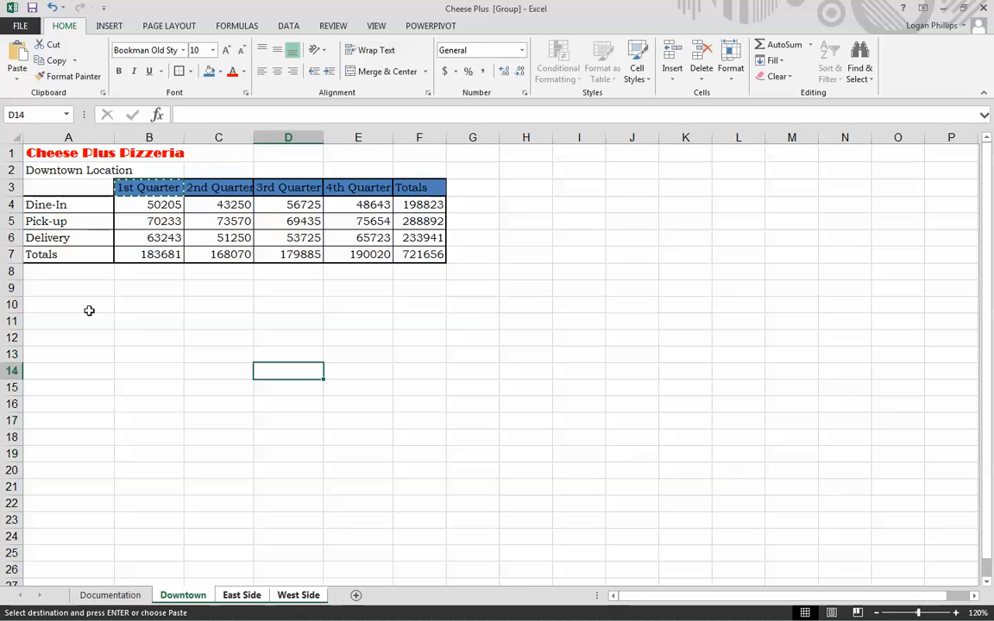
Fill the Dine-In label in A4 with the standard red color
click(72, 208)
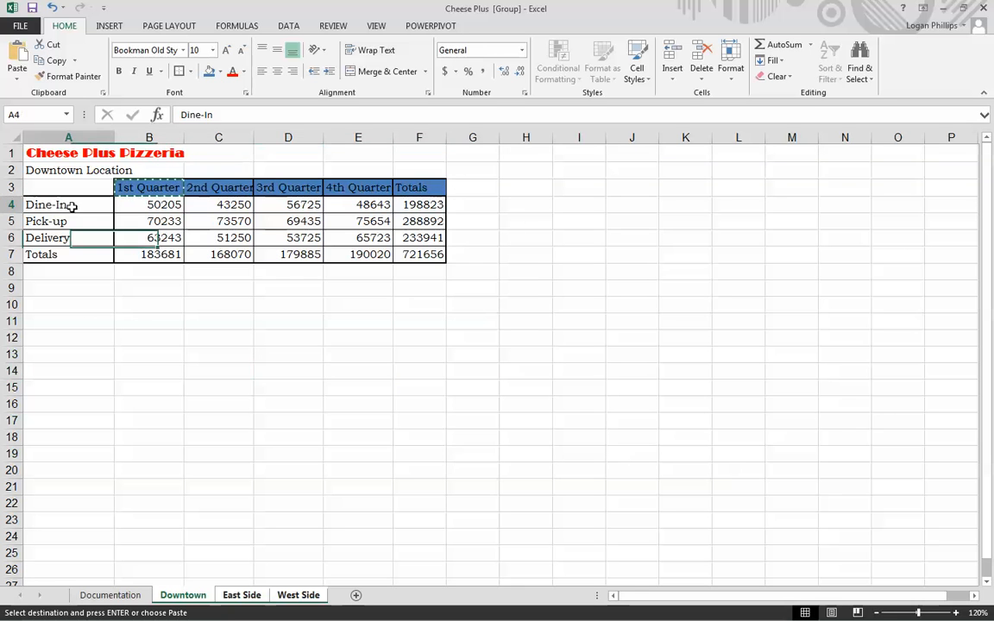
click(221, 73)
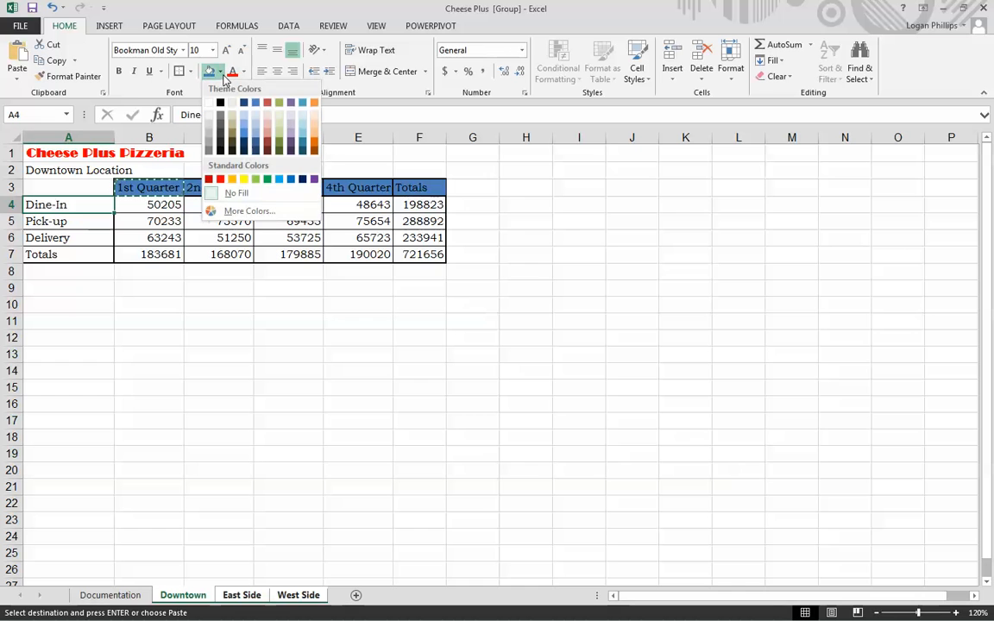
click(219, 179)
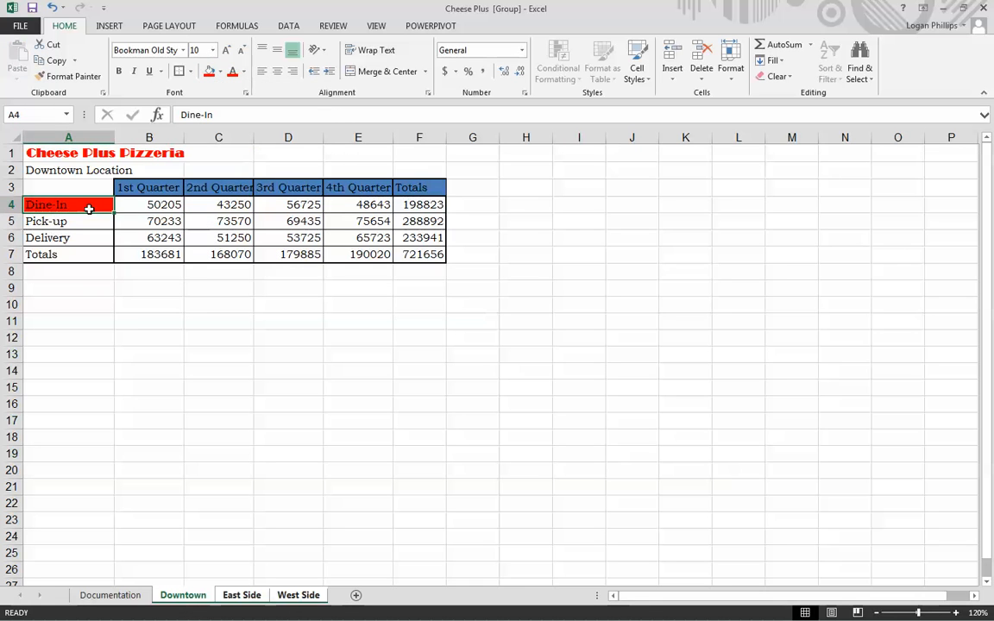
Copy the Dine-In label and paste only its formatting onto the labels A5:A7
key(ctrl+c)
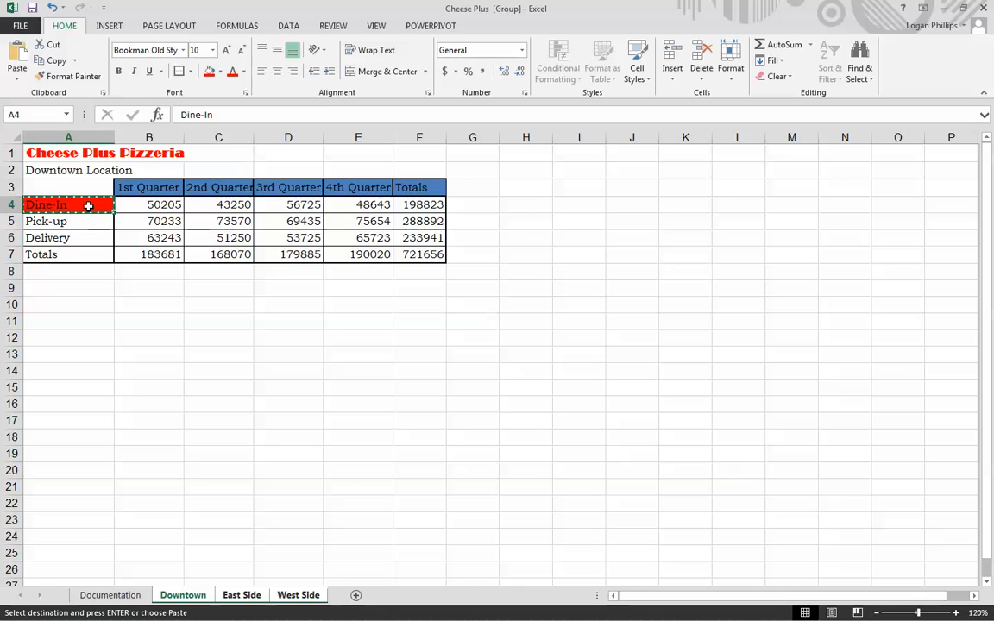
key(Down)
drag(86, 222, 86, 255)
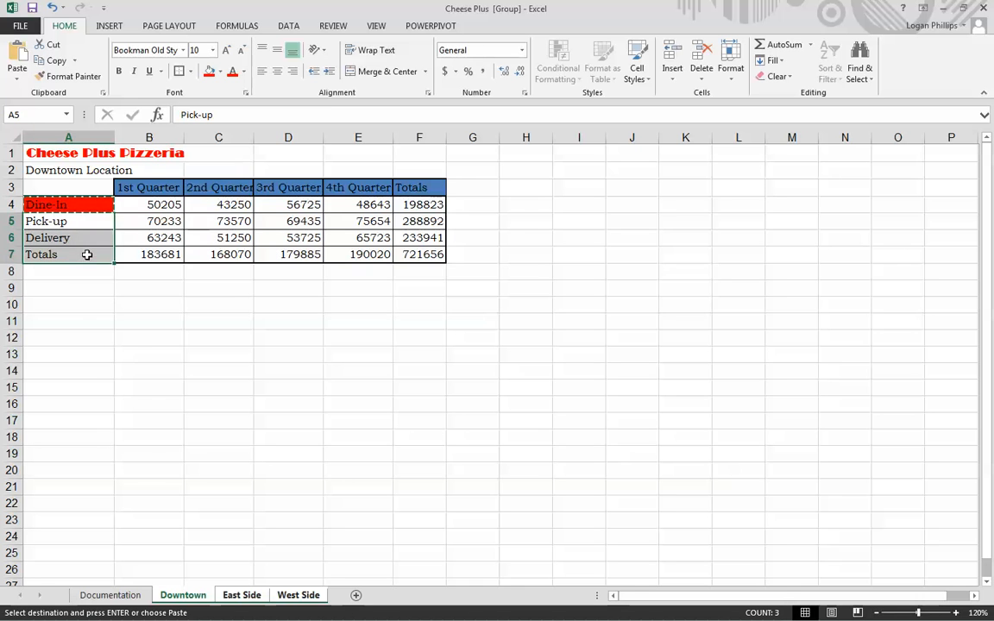
right_click(87, 256)
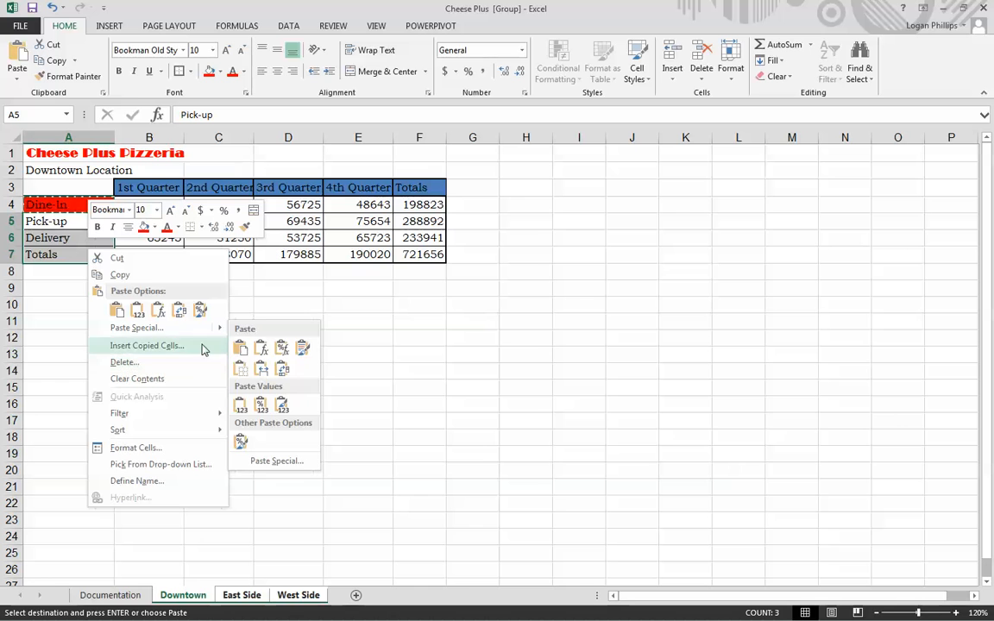
click(241, 440)
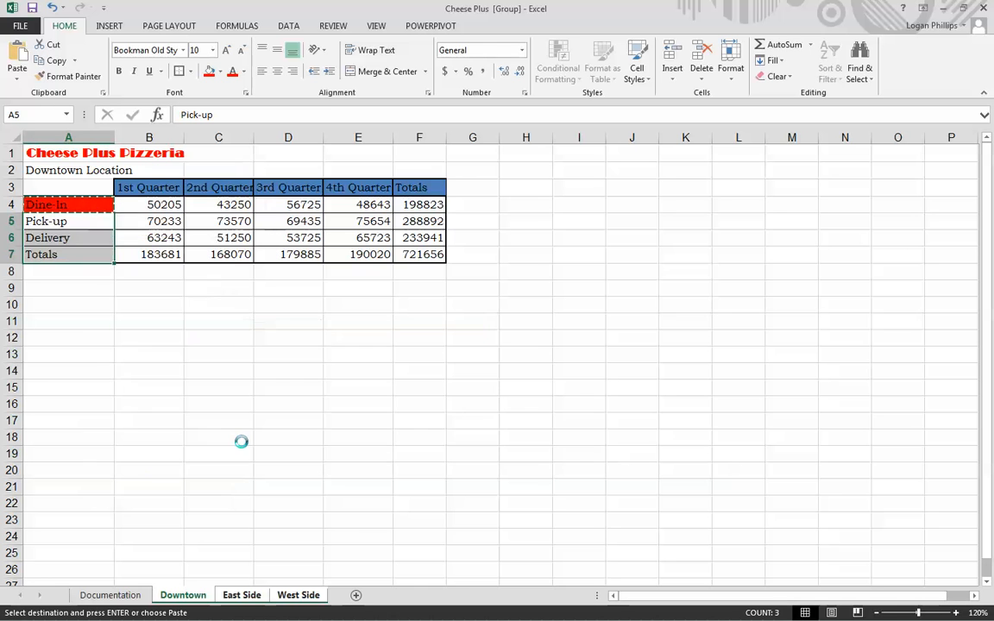
click(288, 408)
Fill the Dine-In values B4:F4 with light gray and the Pick-up values B5:F5 with white
drag(151, 204, 415, 208)
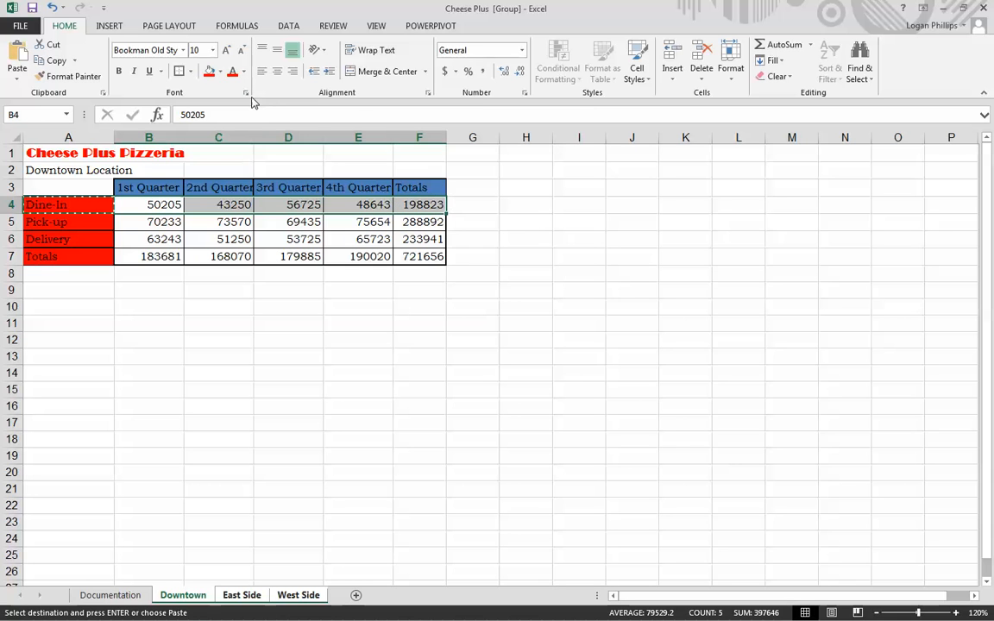
click(220, 72)
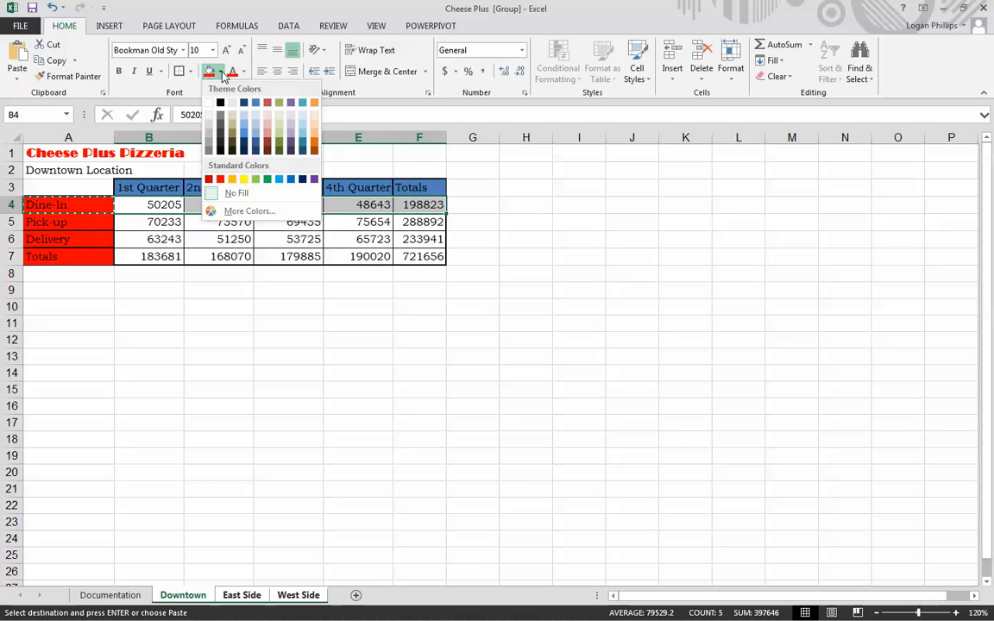
click(208, 127)
drag(164, 222, 406, 222)
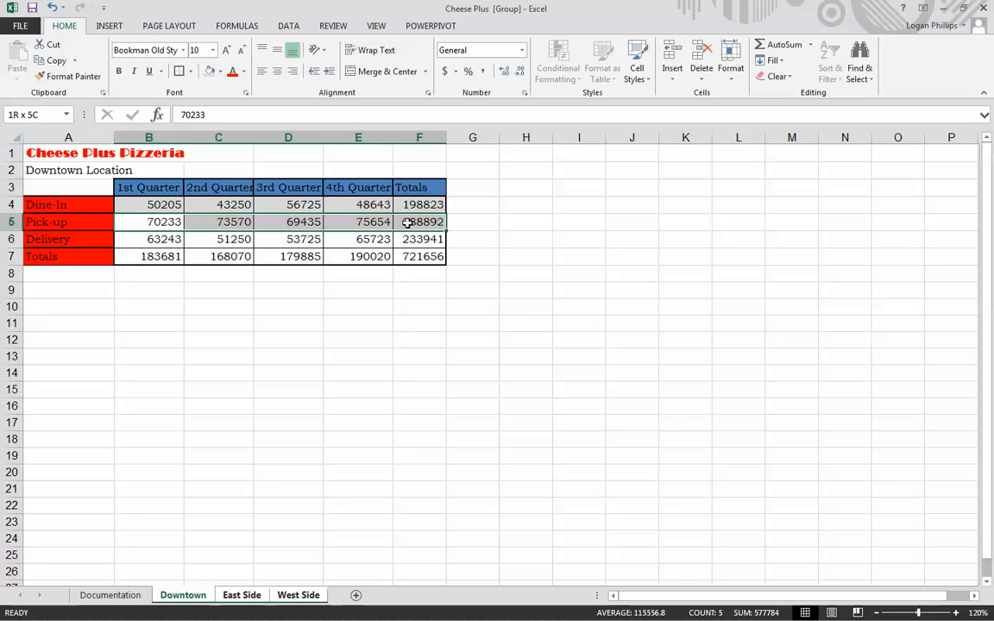
click(221, 72)
click(209, 128)
Copy B4:F5 and paste only its formatting onto the Delivery and Totals rows in B6:F7
drag(164, 204, 402, 221)
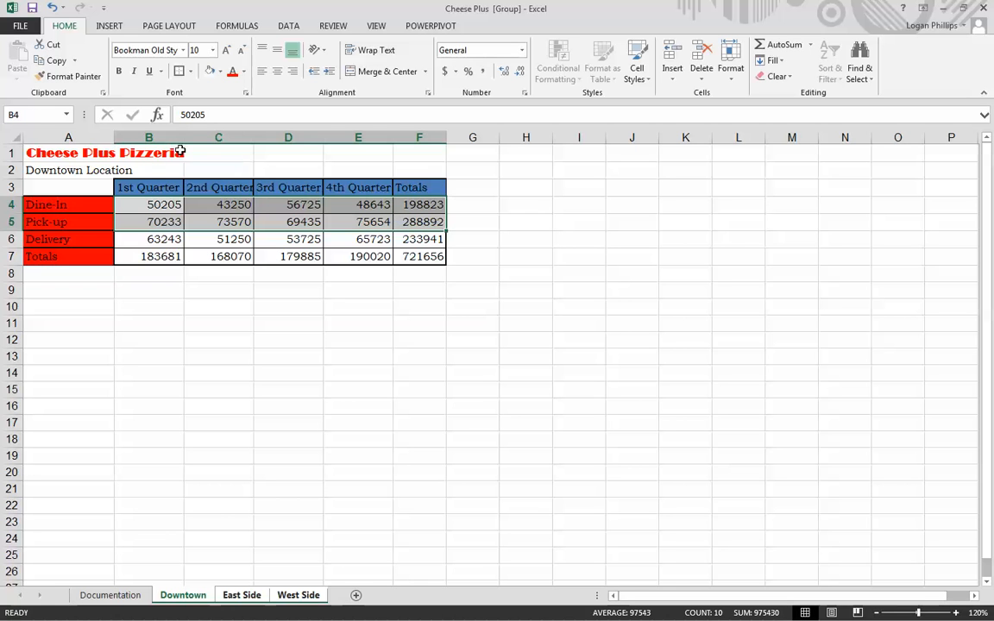
key(ctrl+c)
drag(156, 239, 415, 256)
right_click(414, 256)
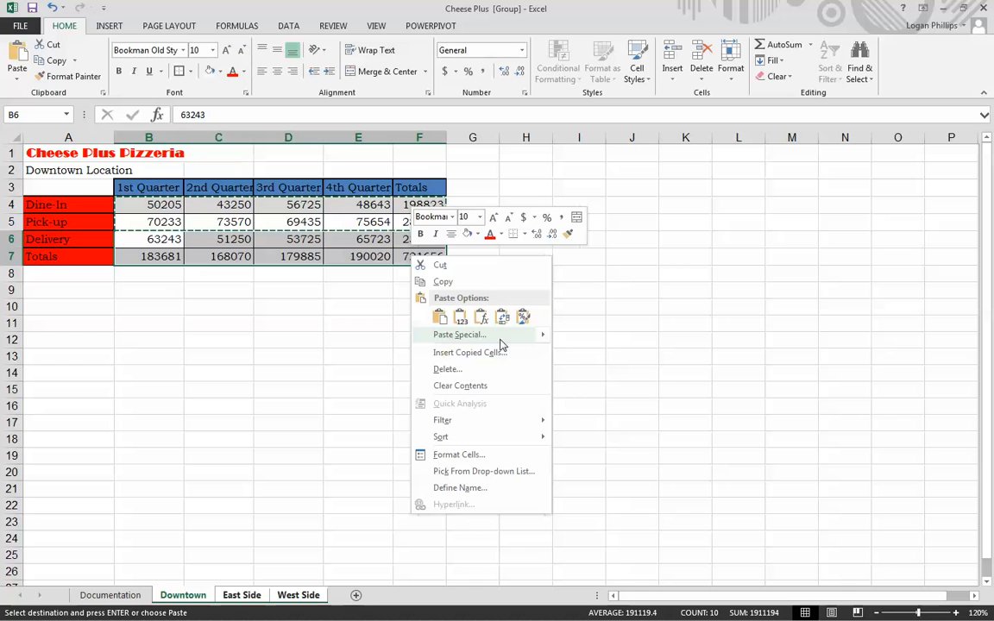
mouse_move(501, 336)
click(563, 448)
click(384, 338)
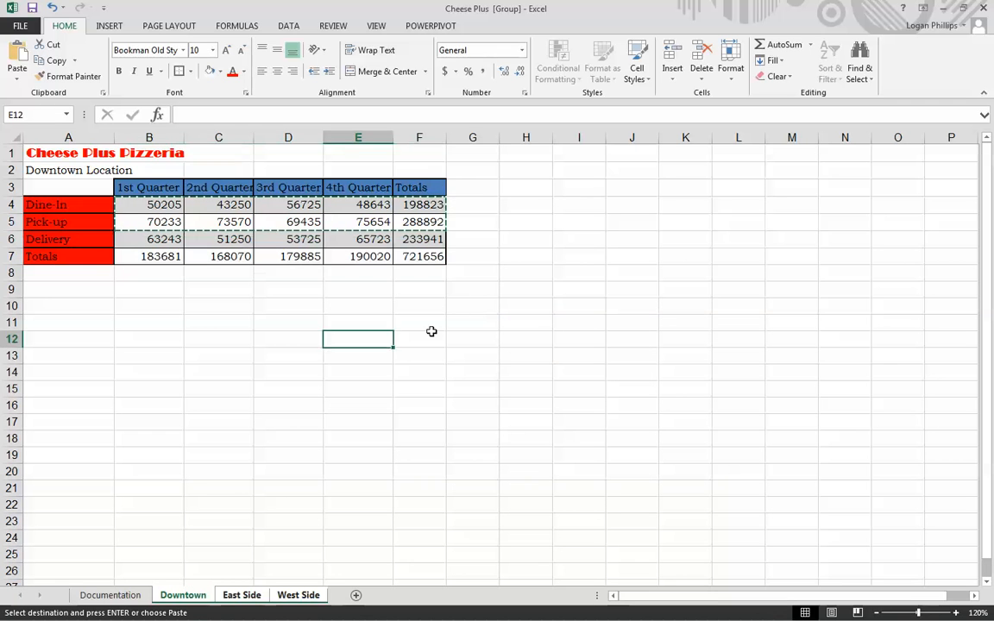
Ungroup the Downtown, East Side and West Side worksheets, keeping Downtown active
click(483, 281)
click(474, 388)
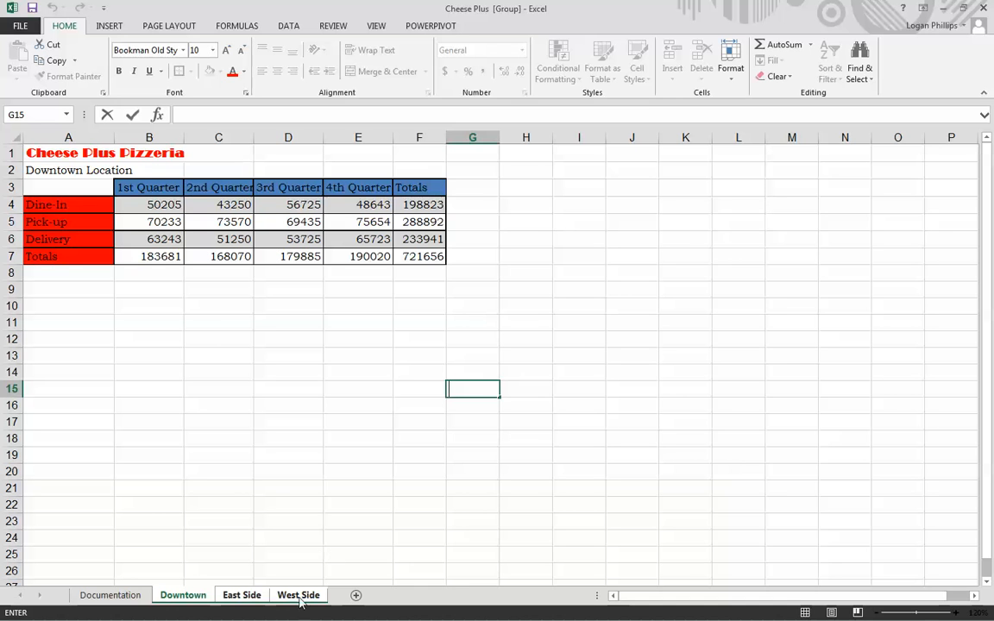
click(199, 596)
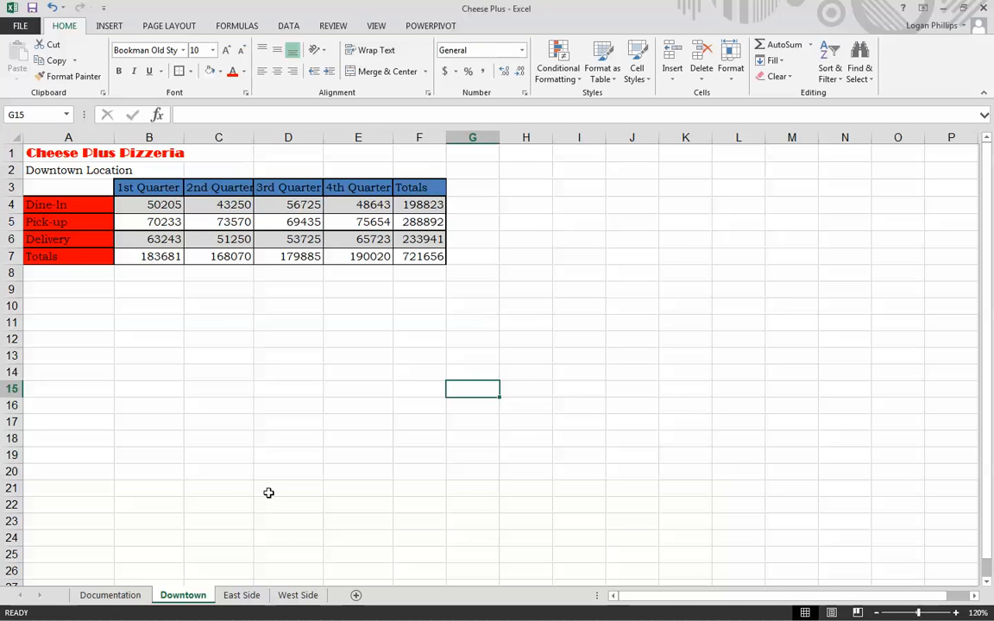
click(270, 490)
Review the formatting on the East Side and West Side sheets and return to the Downtown sheet
click(242, 595)
click(183, 595)
click(292, 598)
click(241, 596)
click(183, 595)
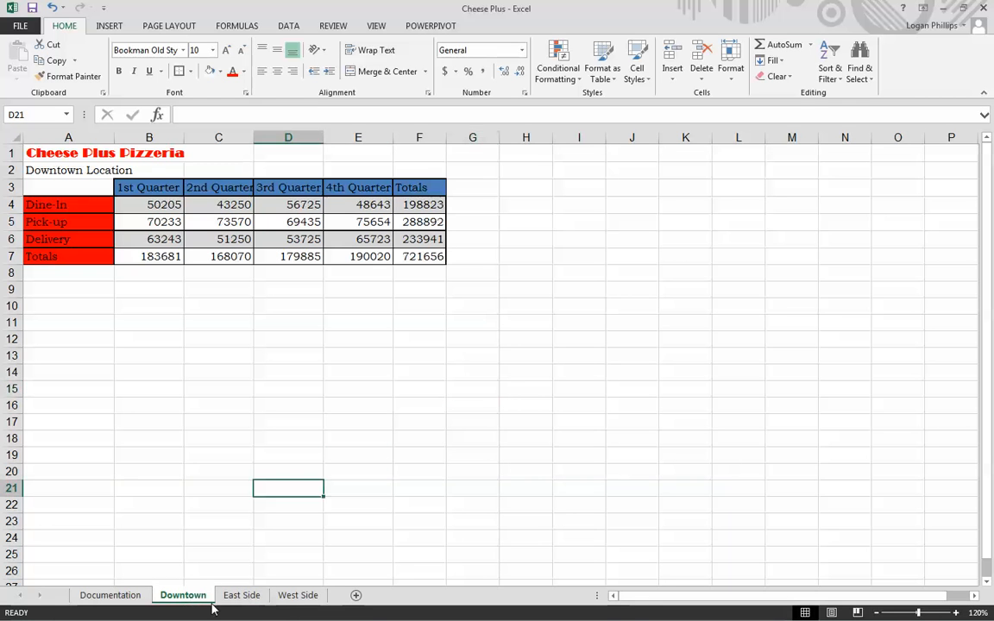
click(285, 598)
click(190, 597)
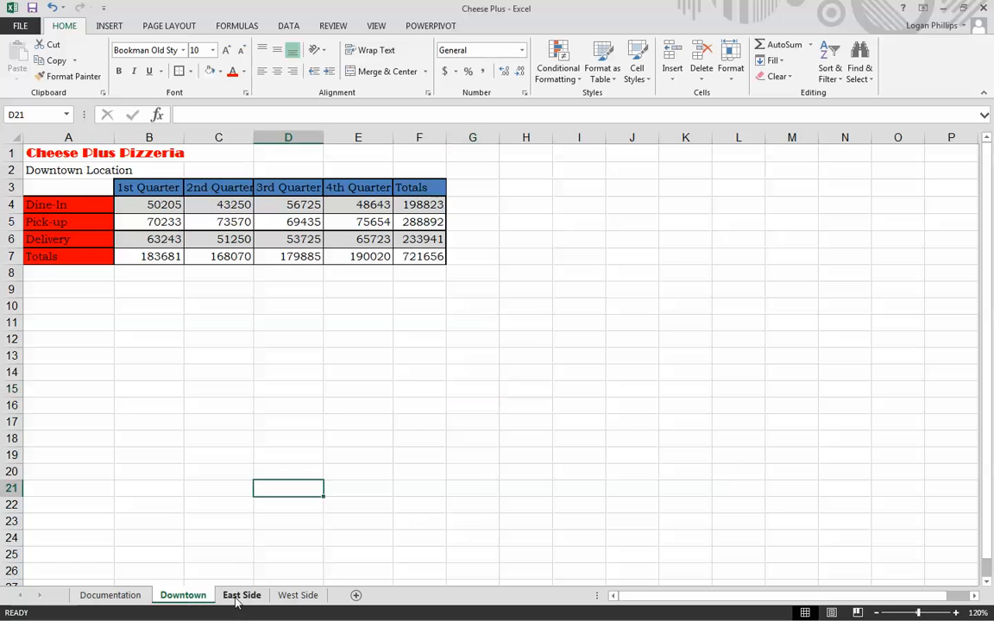
click(160, 503)
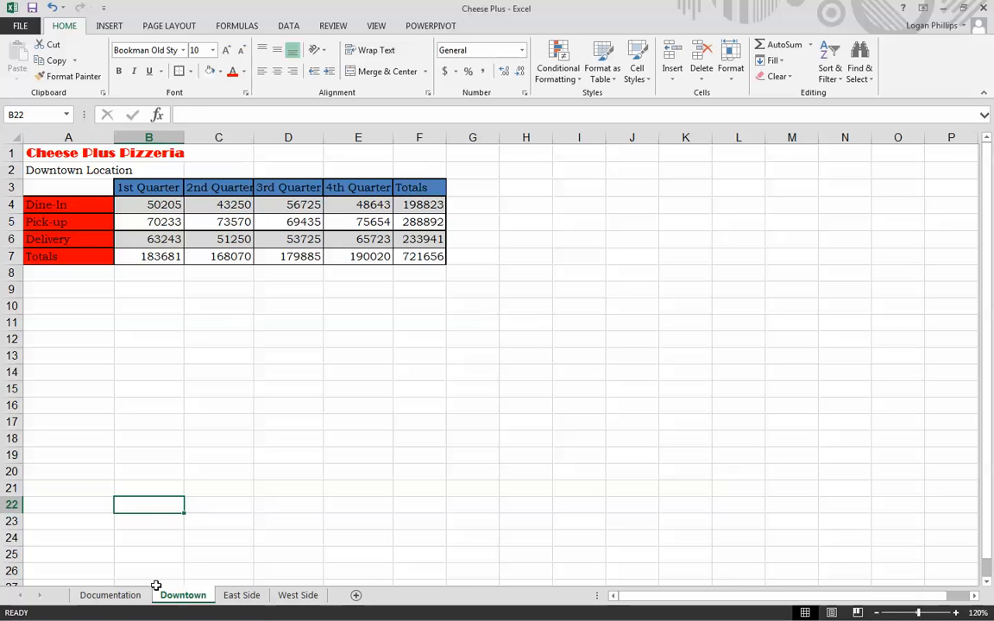
Duplicate the Downtown worksheet, placing the copy directly before it, and rename the copy Summary Sales
mouse_move(163, 604)
mouse_down()
mouse_move(150, 598)
mouse_move(167, 602)
mouse_up()
drag(219, 596, 183, 593)
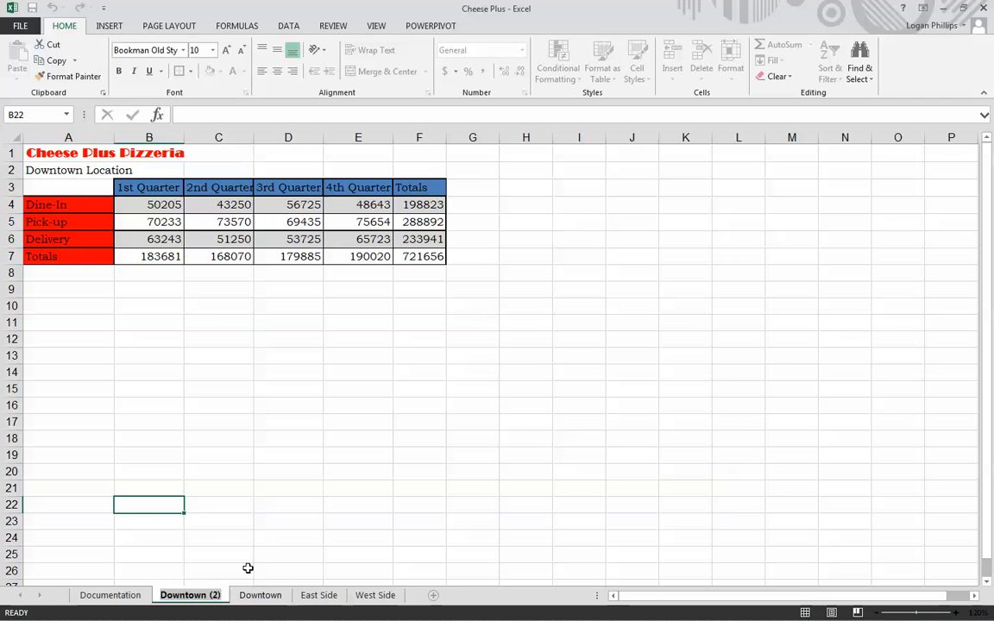
text(Summary)
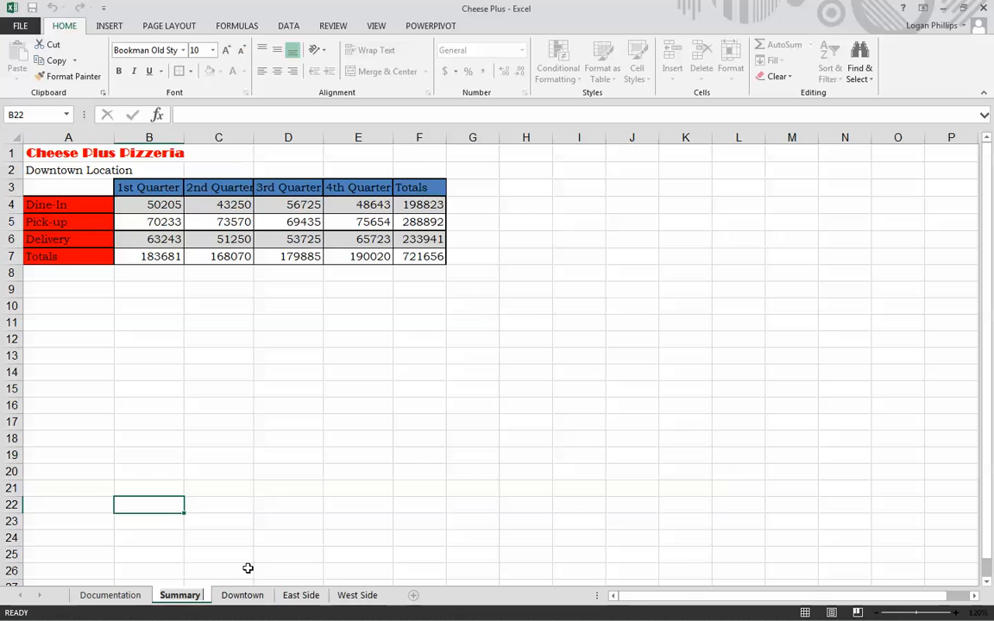
text( Sales)
key(Return)
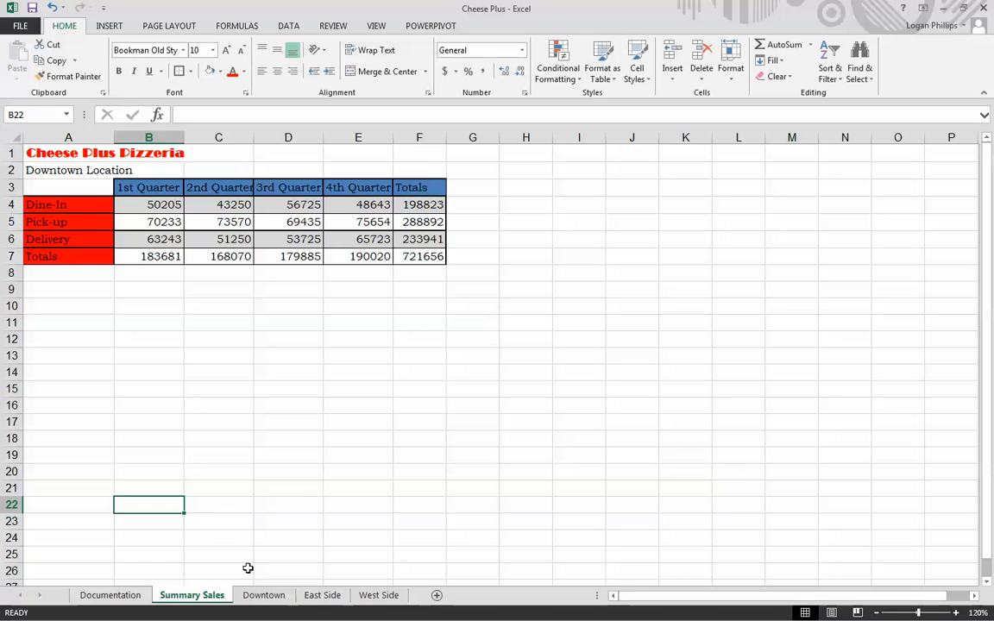
click(247, 568)
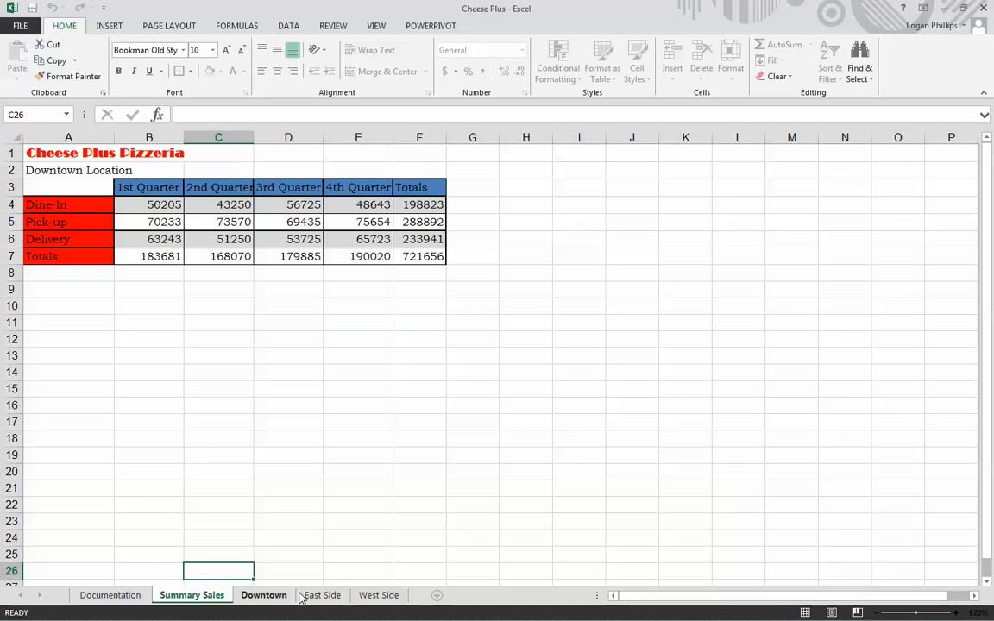
click(340, 598)
click(366, 597)
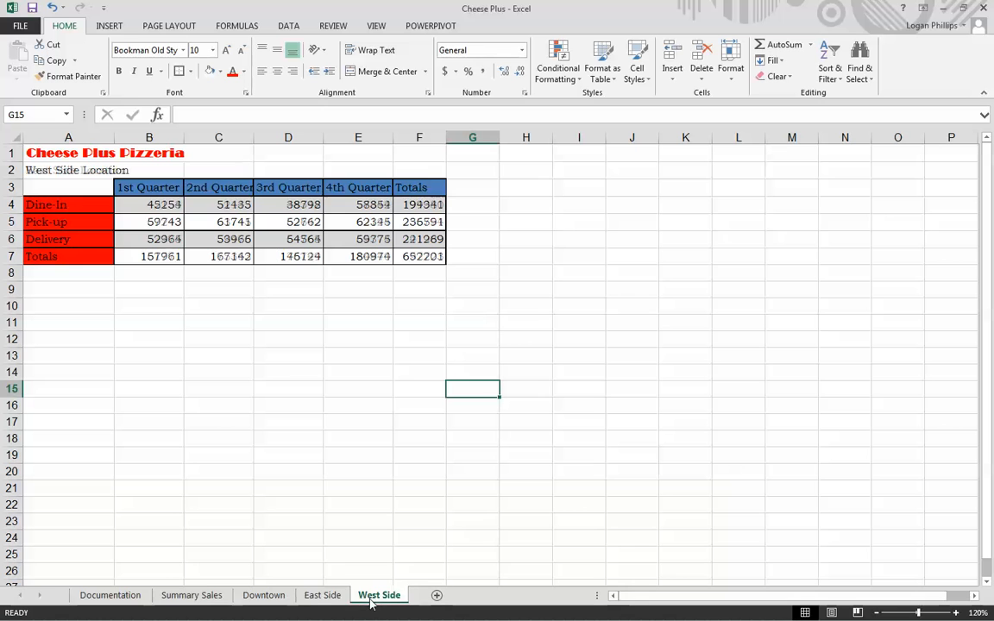
Clear the quarterly Dine-In, Pick-up and Delivery values in B4:E6 of the Summary Sales sheet, leaving the totals formulas in place
click(207, 601)
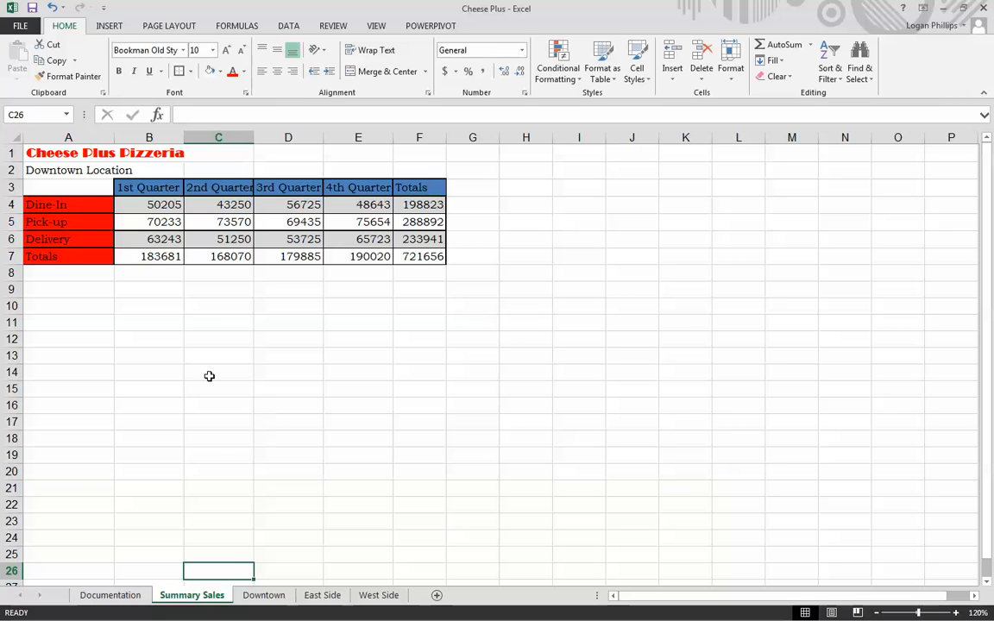
drag(172, 205, 430, 259)
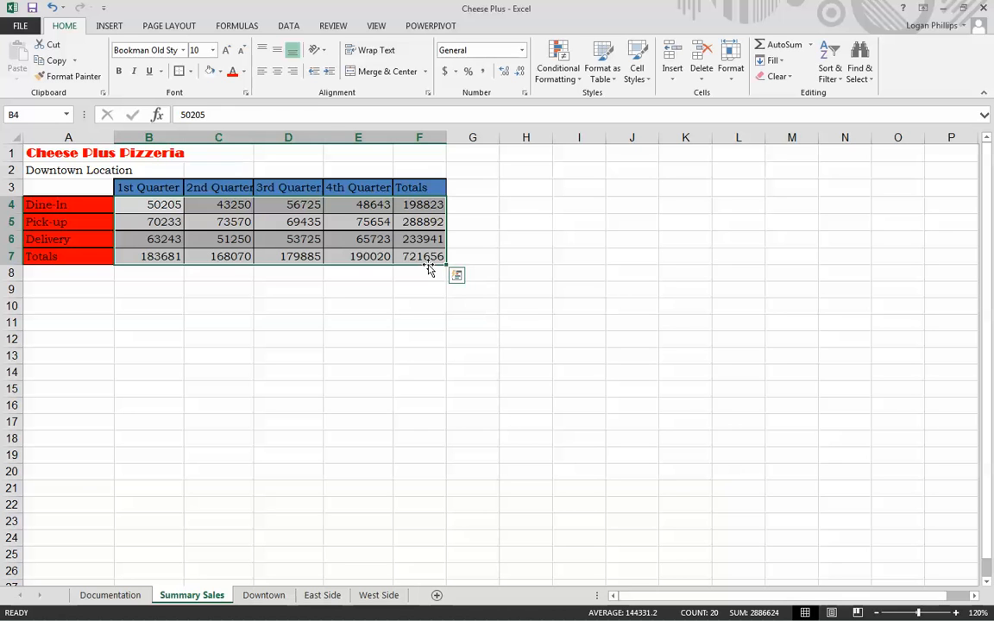
key(shift+Up)
key(shift+Left)
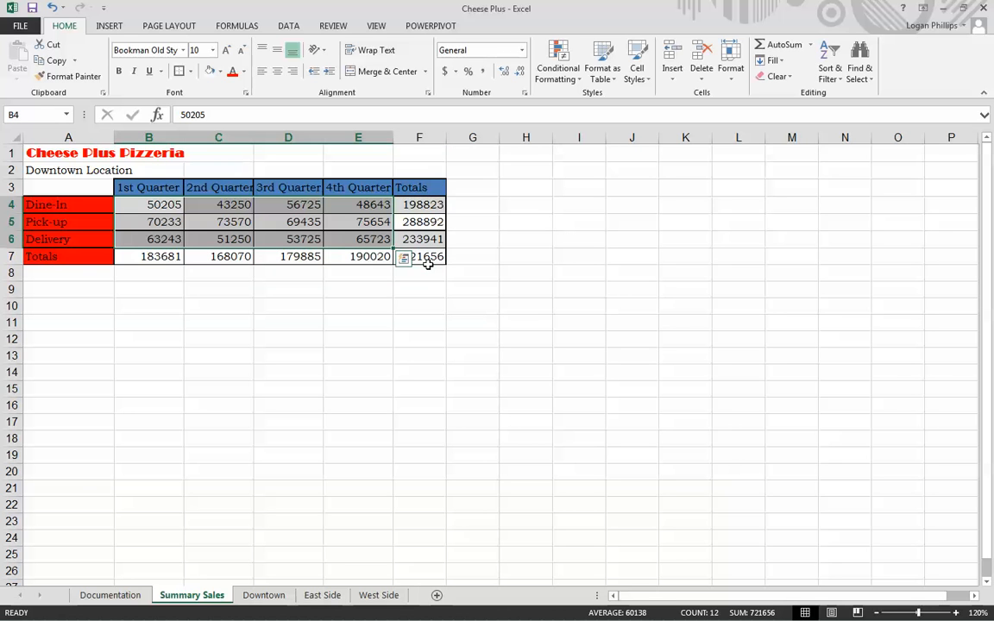
key(Delete)
click(332, 336)
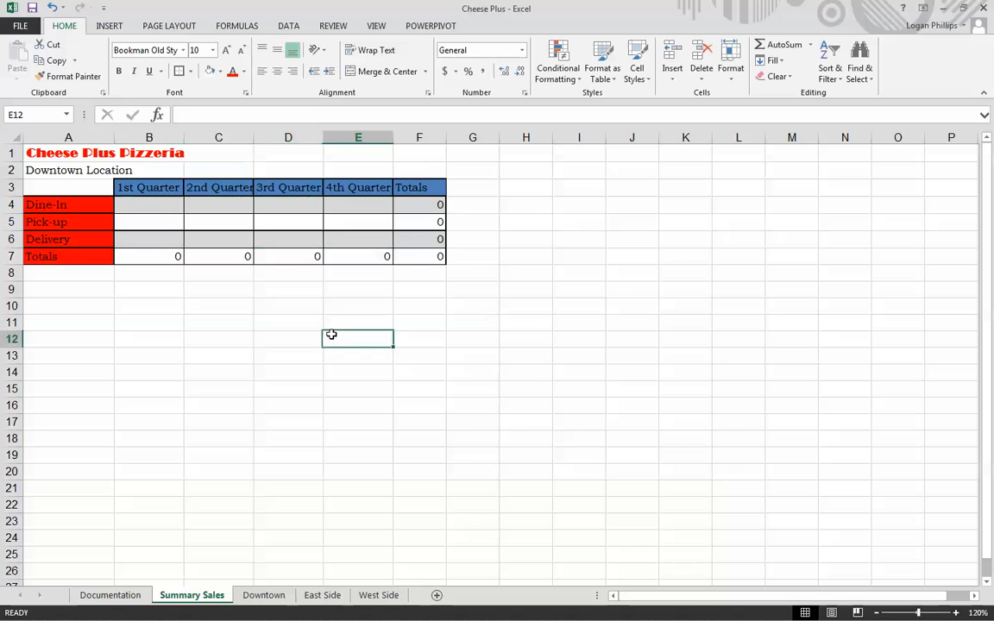
click(213, 359)
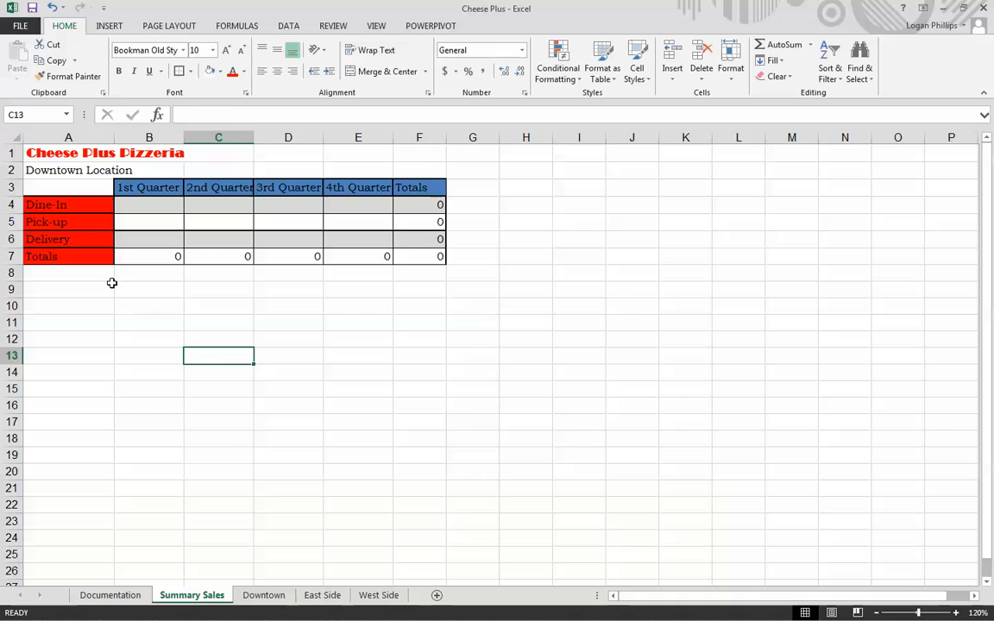
Replace the location subtitle in A2 of the Summary Sales sheet with Summary Sales
click(82, 170)
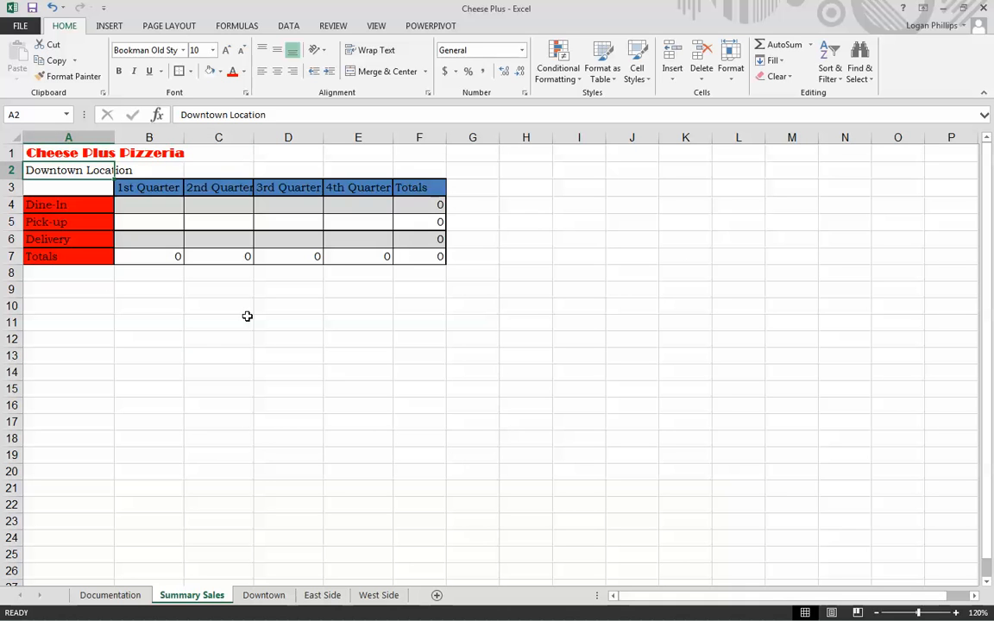
text(Summary Sales)
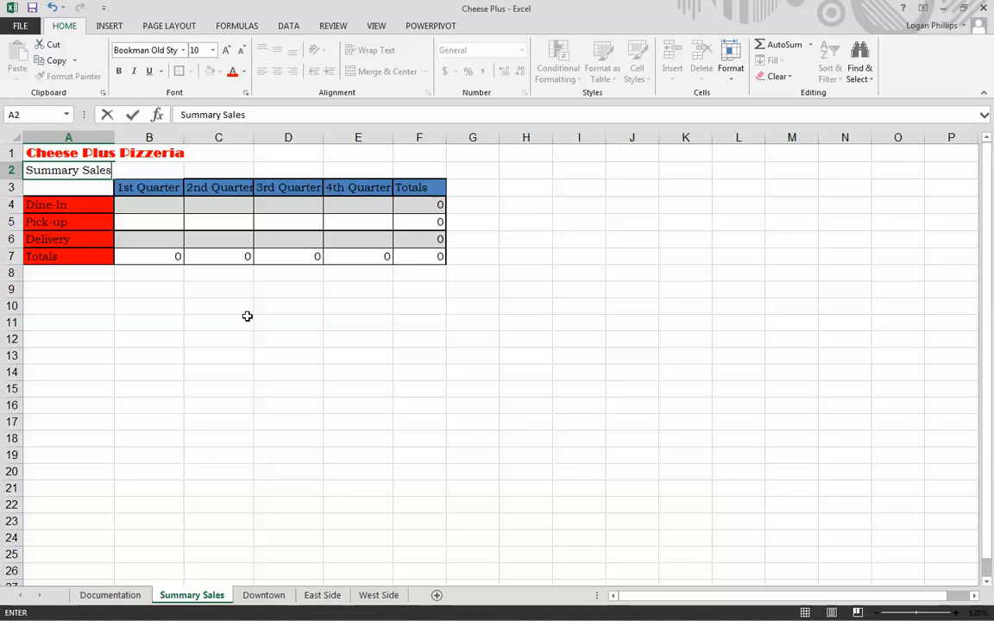
key(Return)
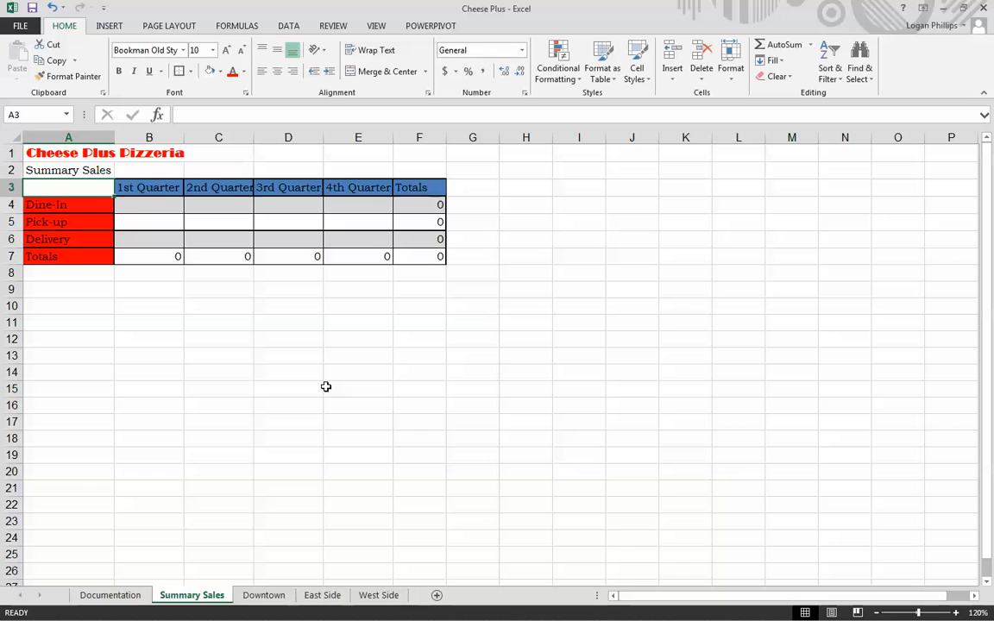
Enter the 3-D formula =SUM('Downtown:West Side'!B4) in cell B4 of Summary Sales to add the three locations' 1st Quarter Dine-In sales
click(140, 205)
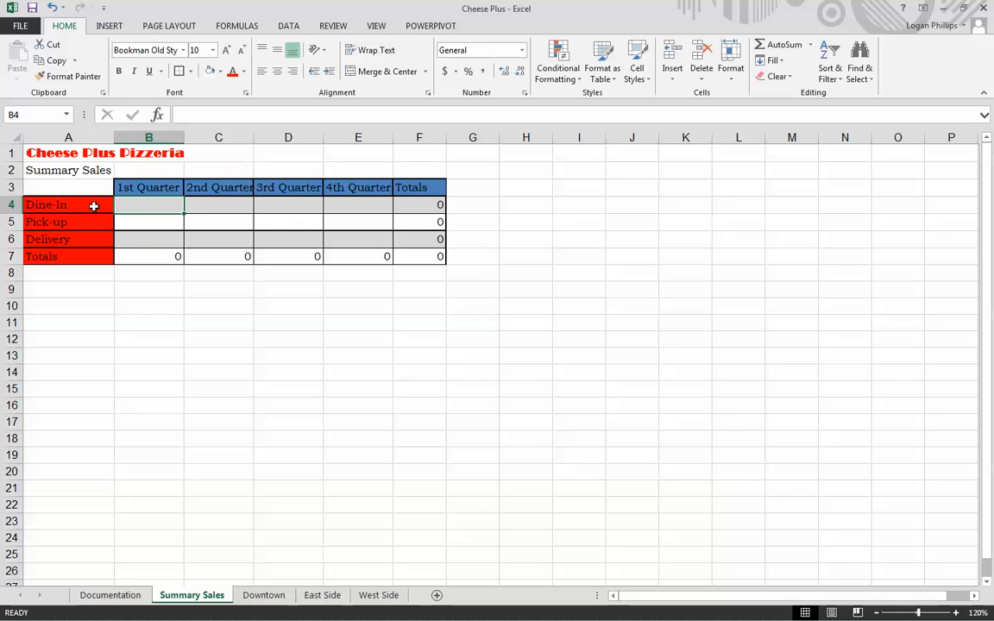
click(264, 596)
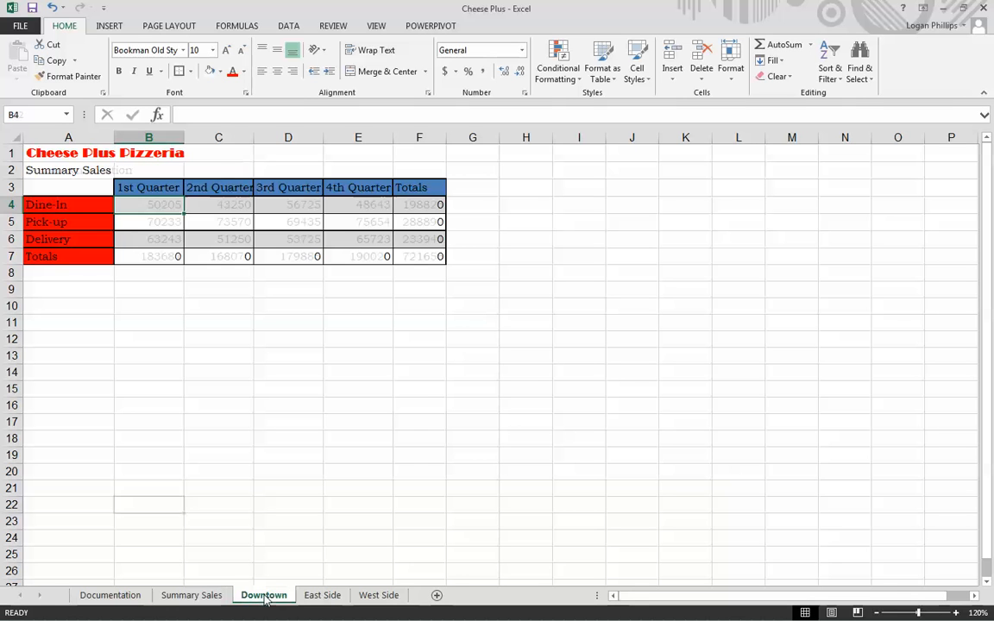
click(322, 595)
click(392, 598)
click(194, 596)
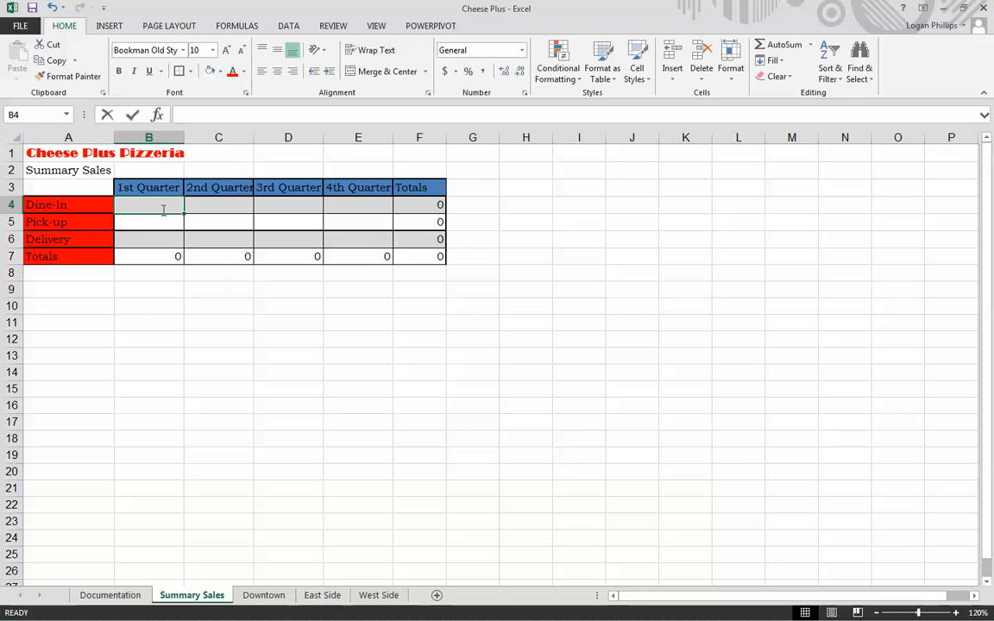
text(=SUM()
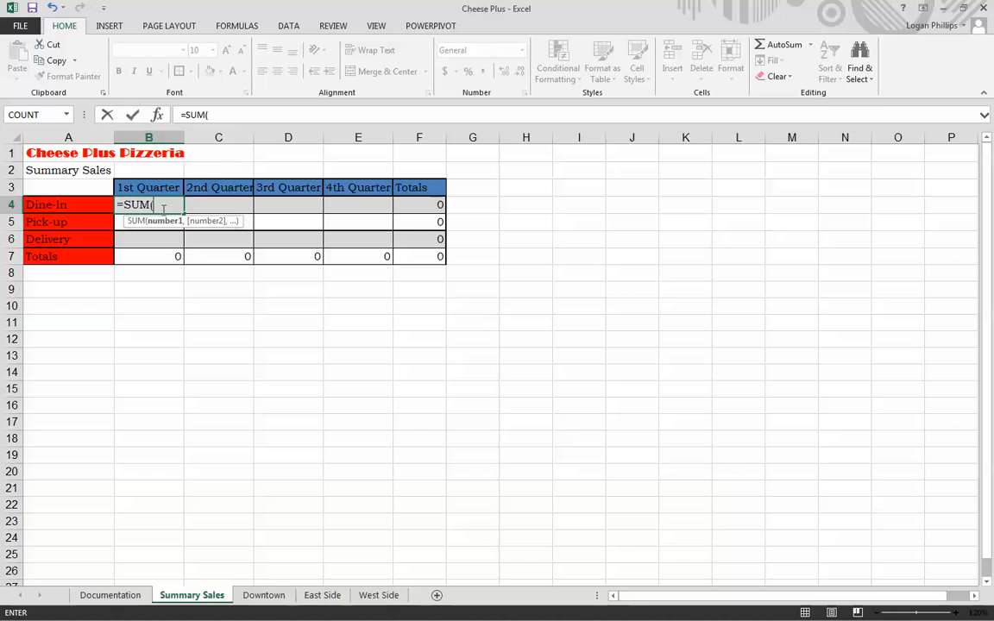
click(263, 596)
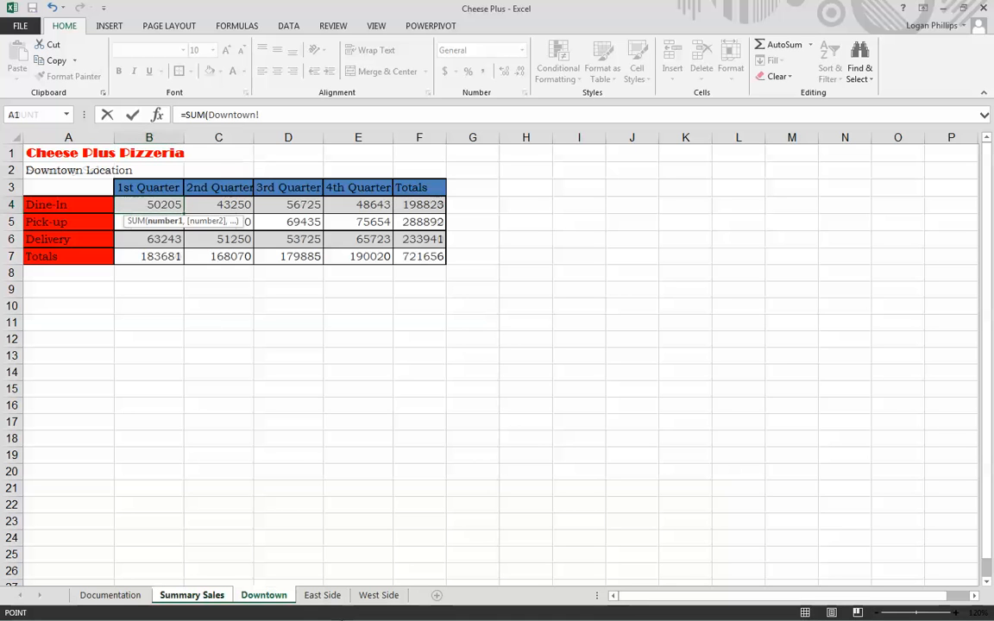
click(153, 204)
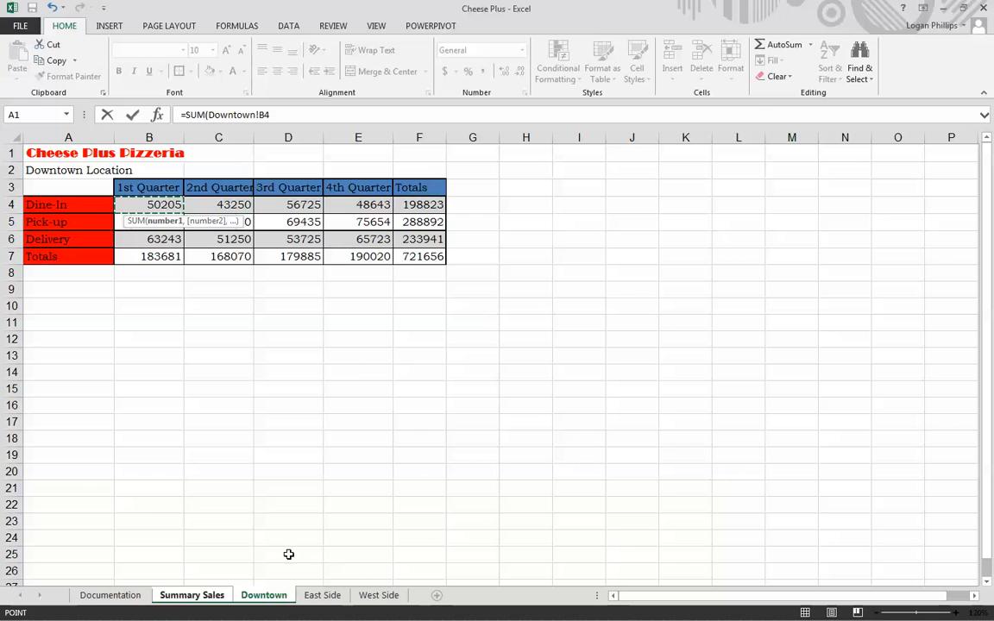
shift+click(363, 602)
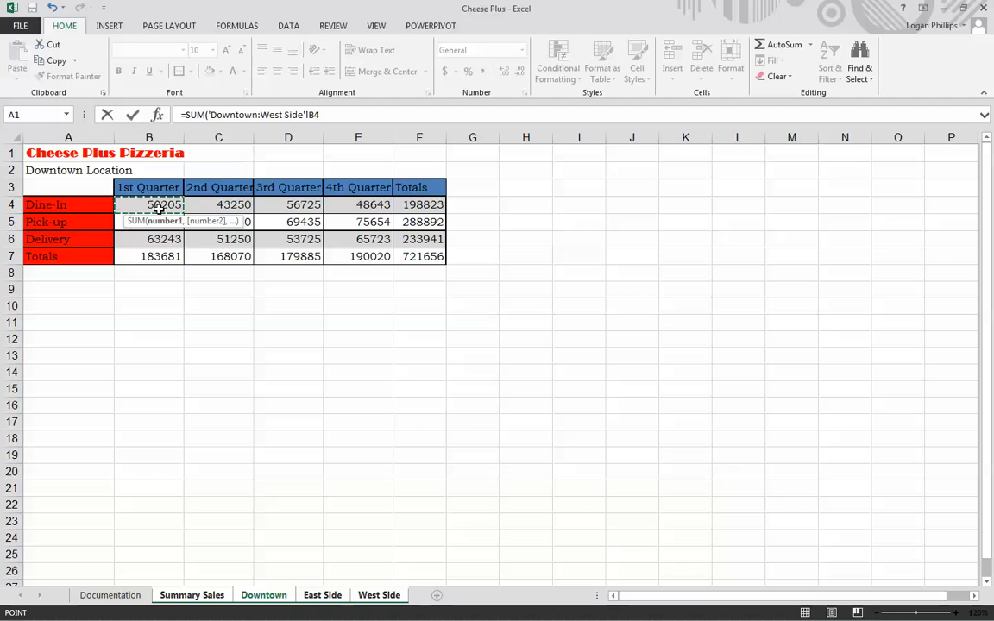
click(335, 115)
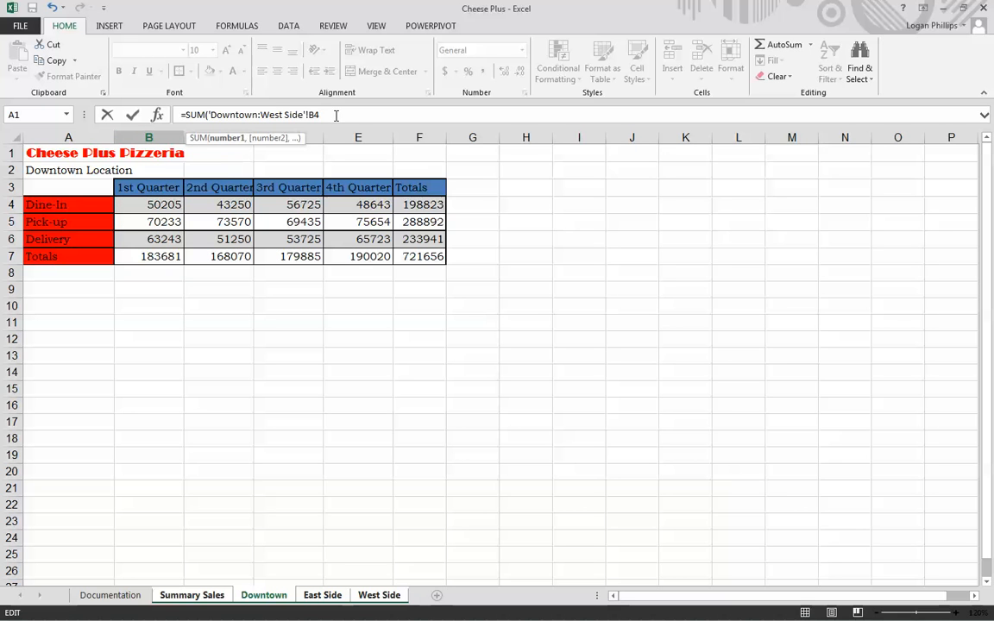
text())
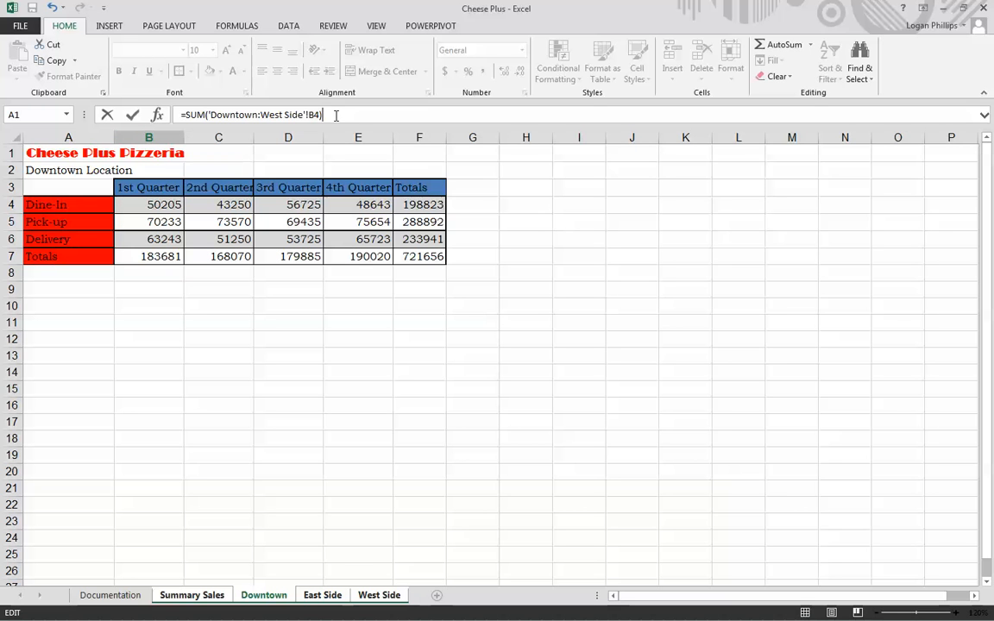
key(Return)
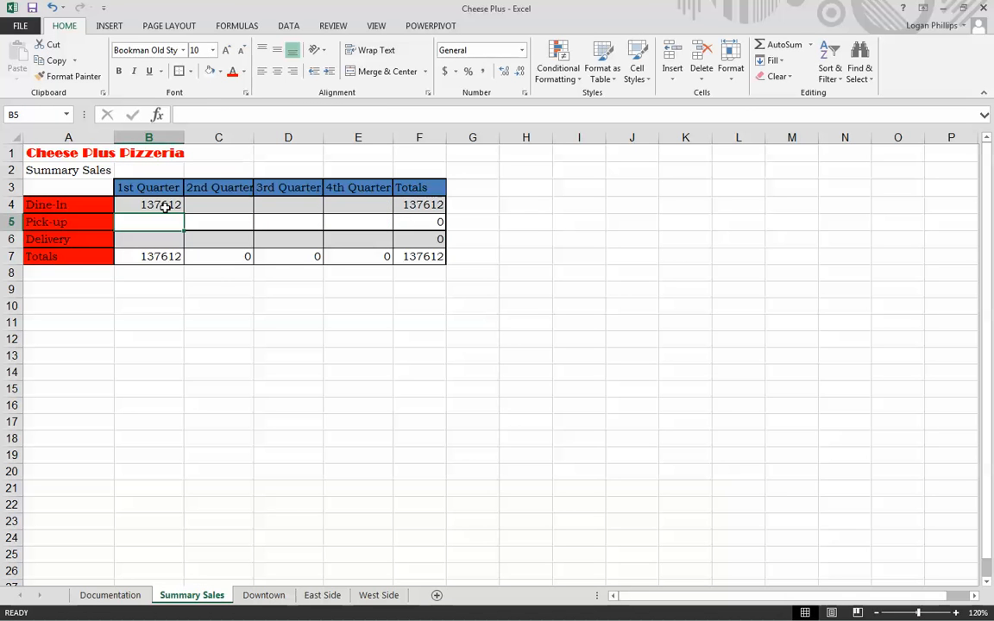
Copy the B4 formula across the quarterly sales range B4:E6 on the Summary Sales sheet
click(140, 207)
key(ctrl+c)
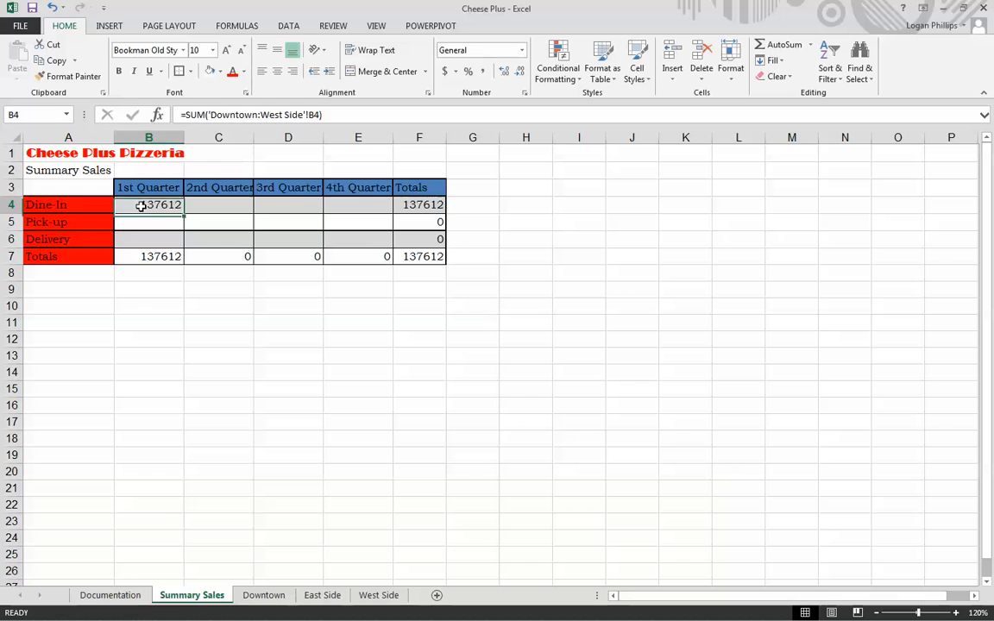
key(shift+Right)
key(shift+Right)
key(shift+Right)
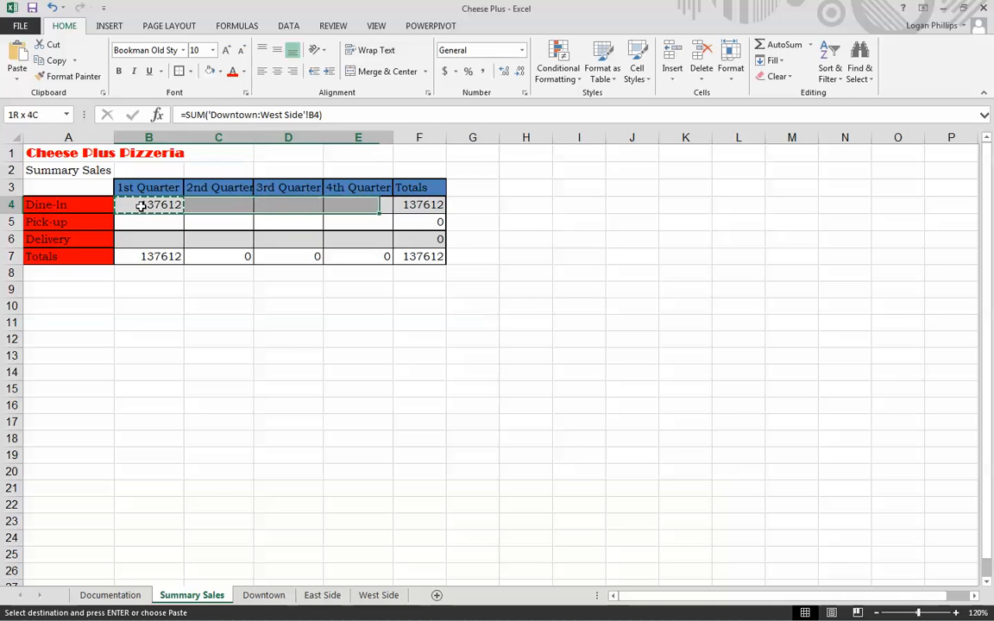
key(shift+Down)
key(shift+Down)
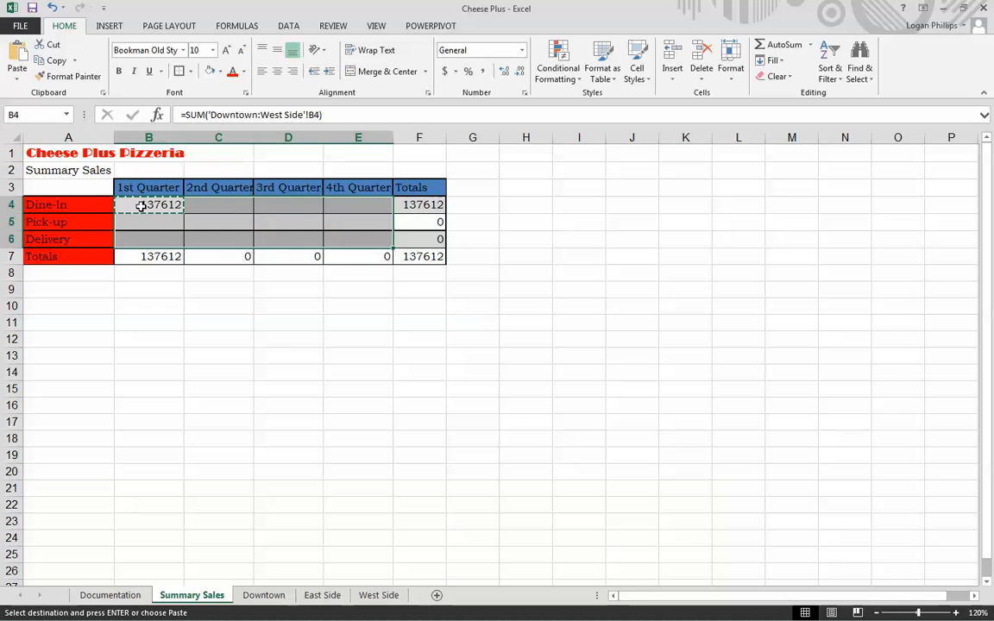
key(Return)
key(Up)
key(Down)
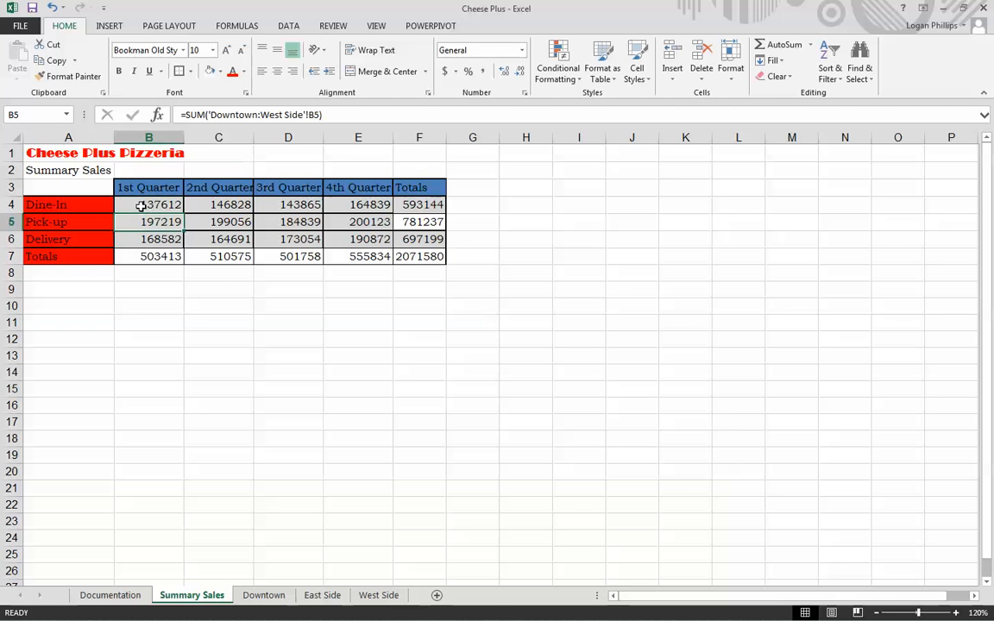
key(Down)
click(188, 309)
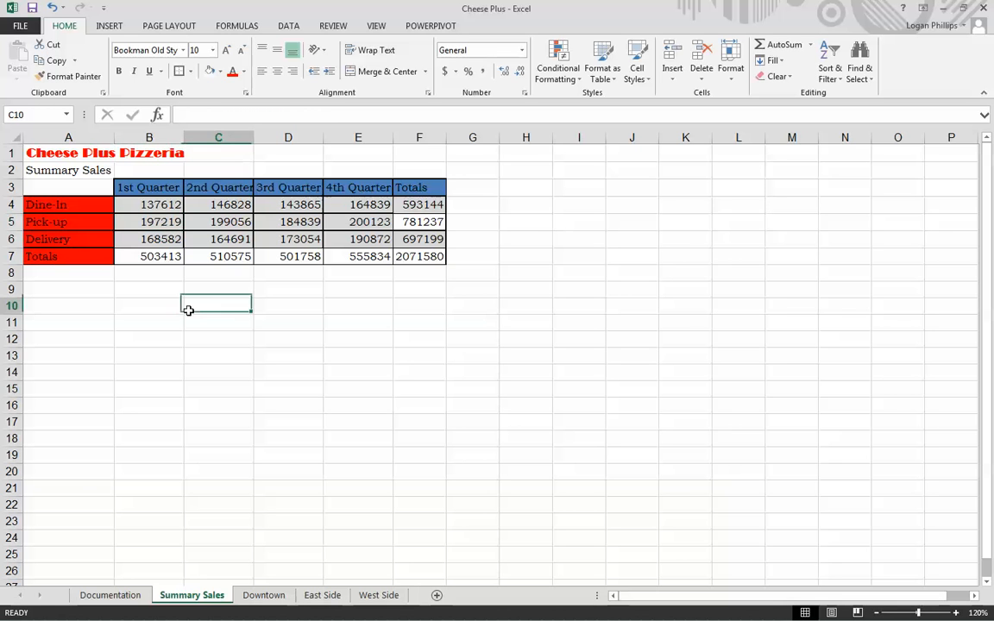
drag(145, 204, 370, 242)
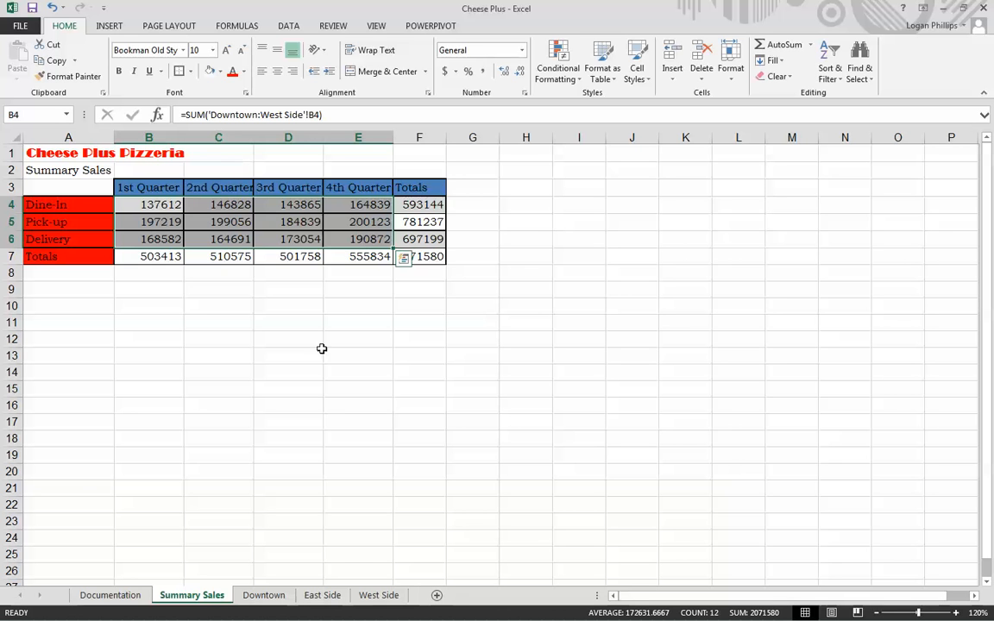
click(328, 406)
click(249, 393)
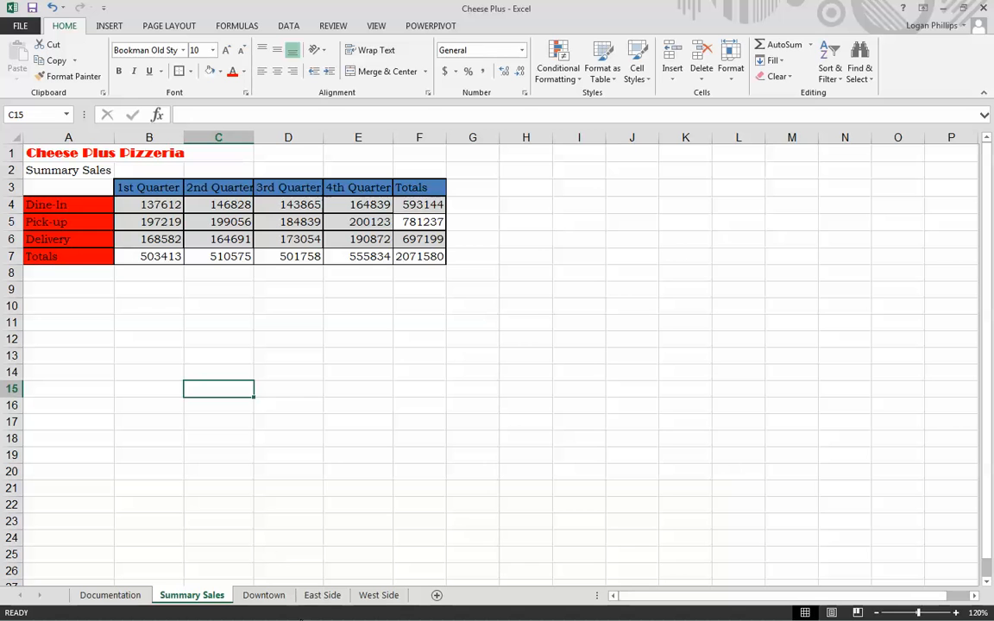
Group the Summary Sales, Downtown, East Side and West Side worksheets
ctrl+click(264, 596)
ctrl+click(322, 596)
ctrl+click(379, 595)
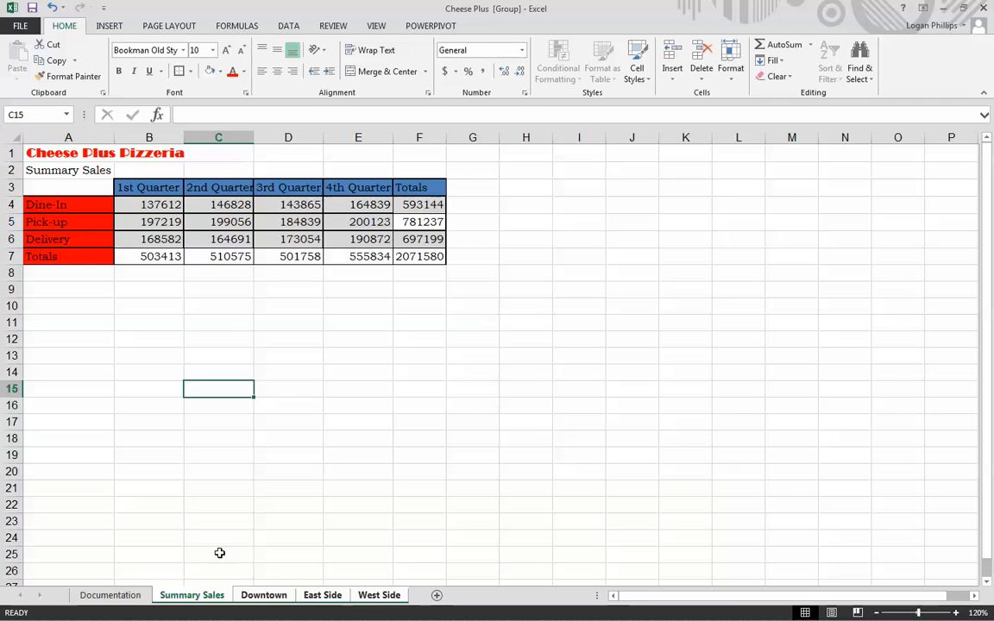
Format B4:F7 on the grouped sheets as Number with 0 decimal places, a 1000 separator and negatives in parentheses
drag(151, 205, 414, 258)
right_click(354, 249)
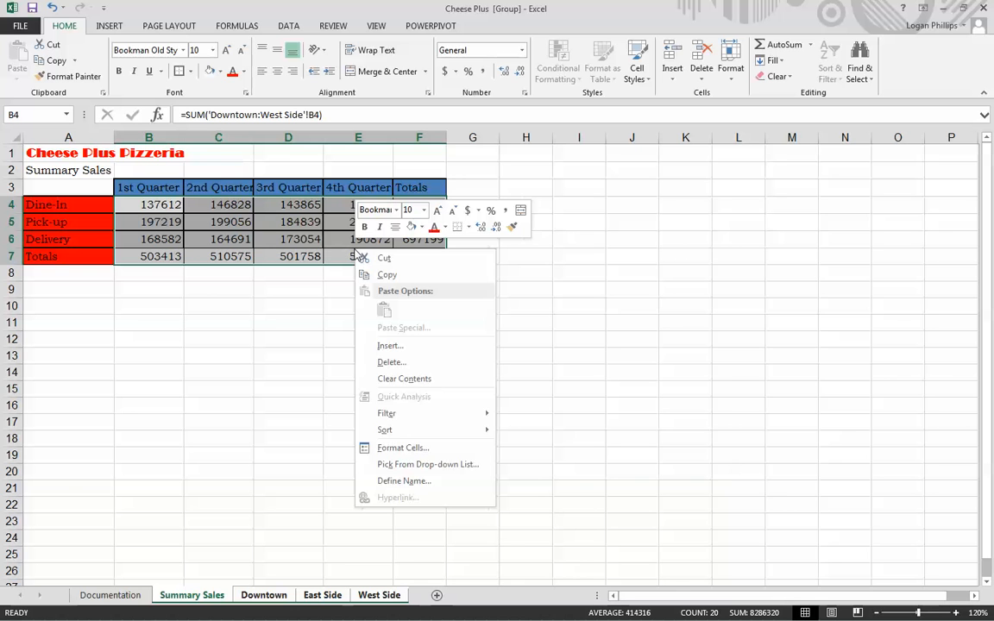
click(426, 448)
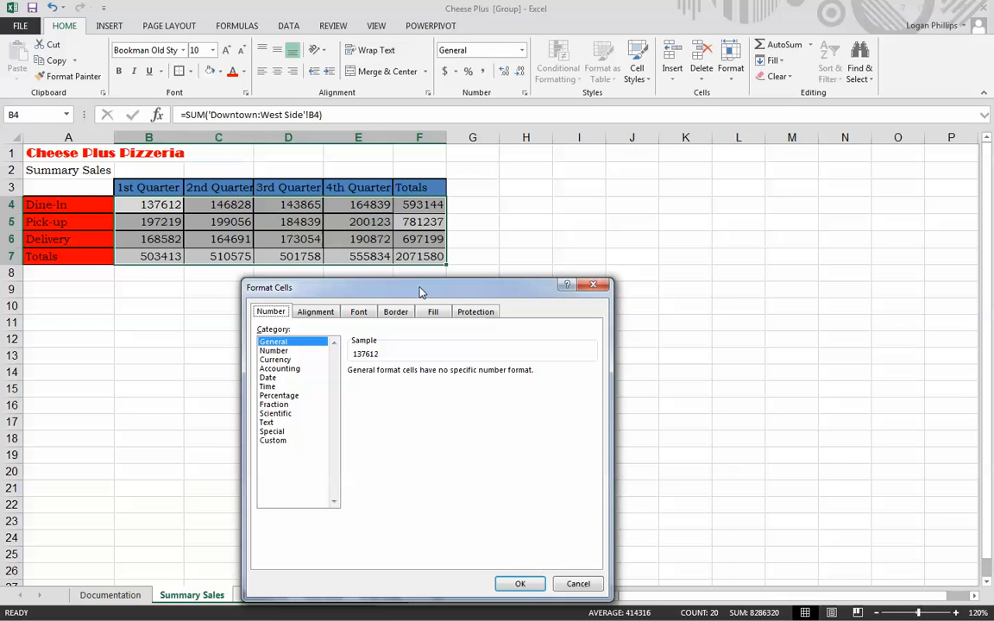
click(274, 351)
double_click(442, 375)
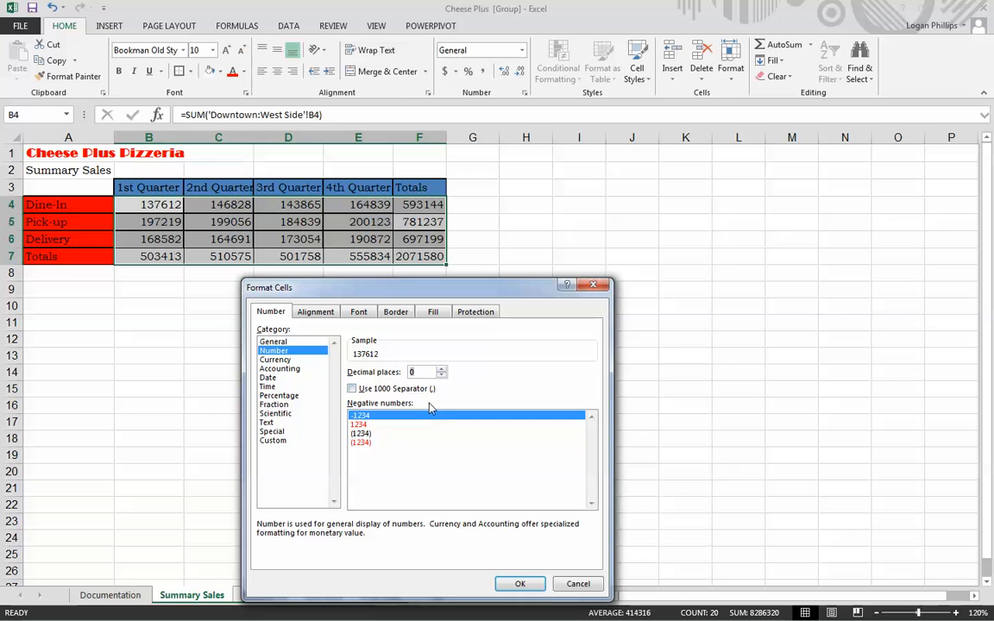
click(276, 359)
double_click(285, 368)
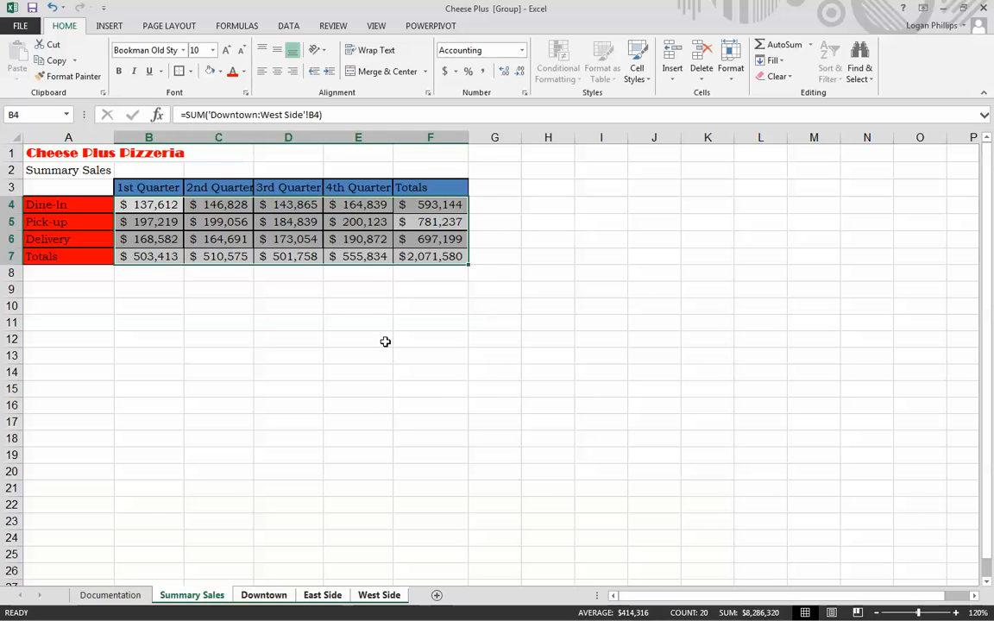
key(ctrl+z)
right_click(356, 226)
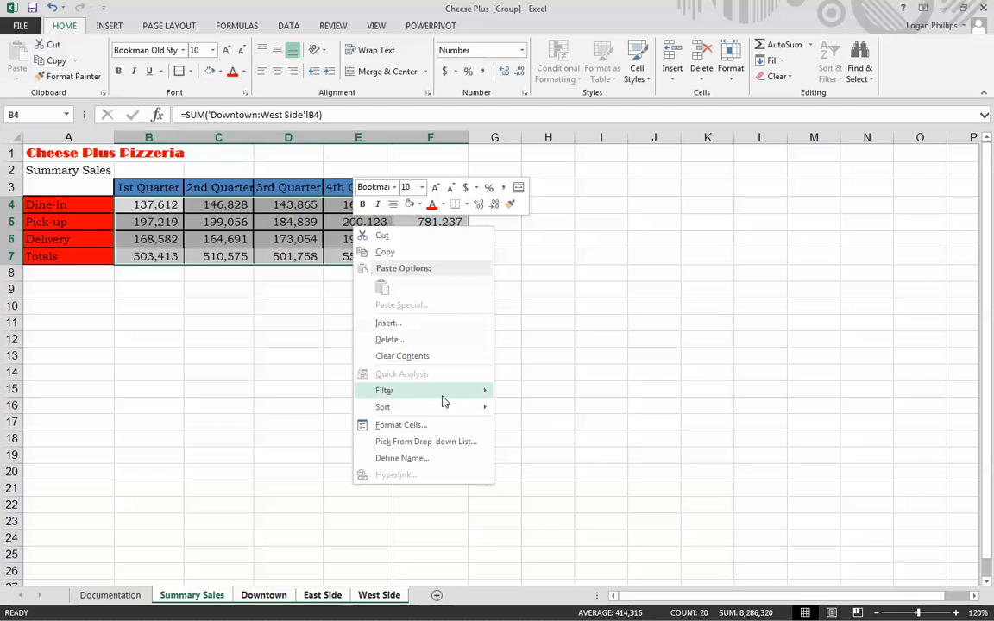
click(402, 425)
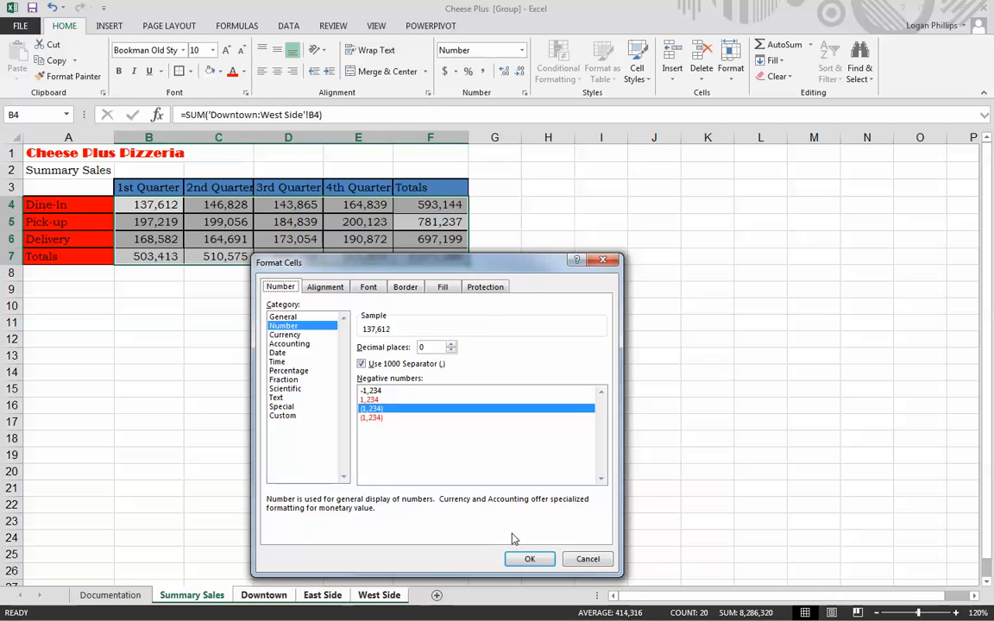
click(531, 558)
click(304, 341)
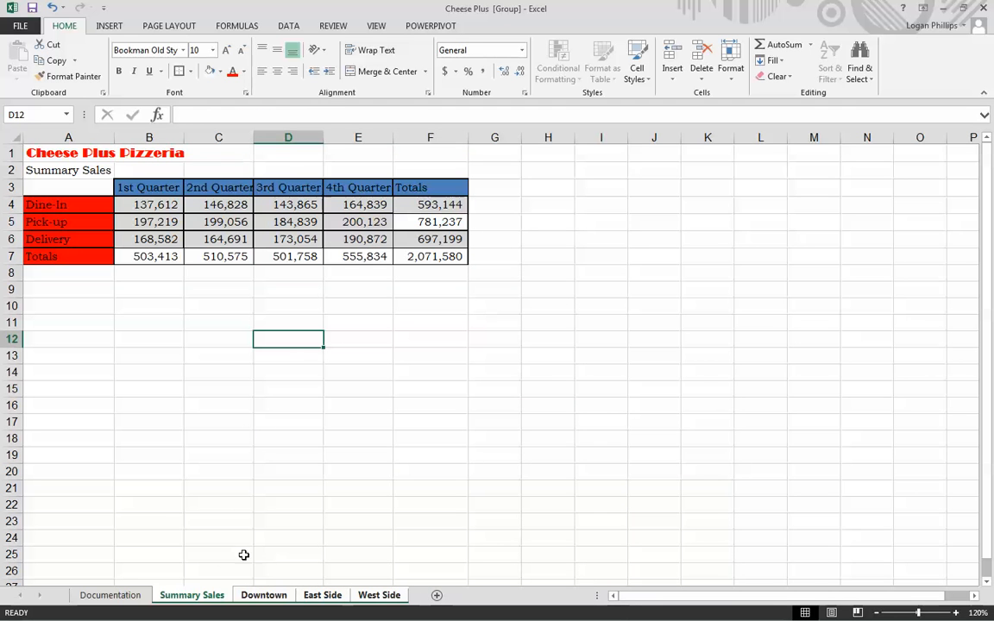
Ungroup the worksheets so that only Summary Sales is active
click(207, 596)
click(287, 566)
click(261, 506)
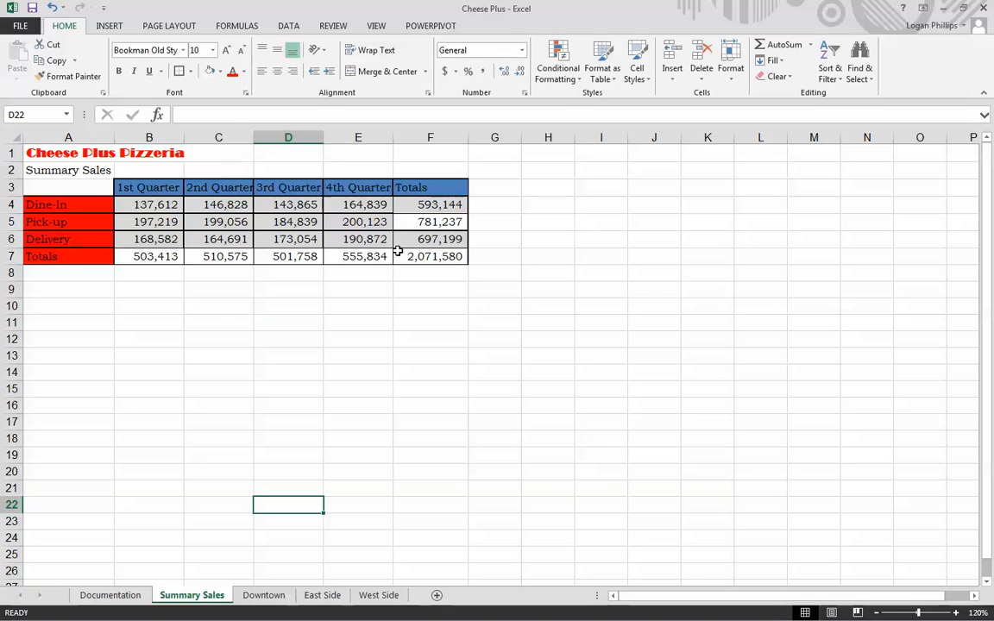
click(455, 300)
Copy cell F5 and paste only its formatting onto the Pick-up row, B5:F5, of Summary Sales
click(447, 222)
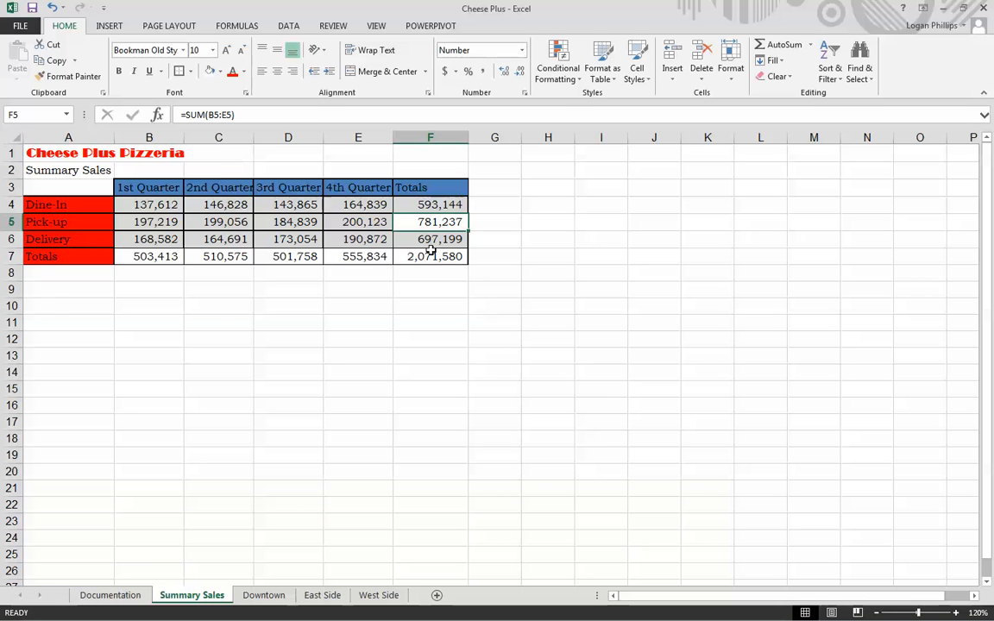
key(ctrl+c)
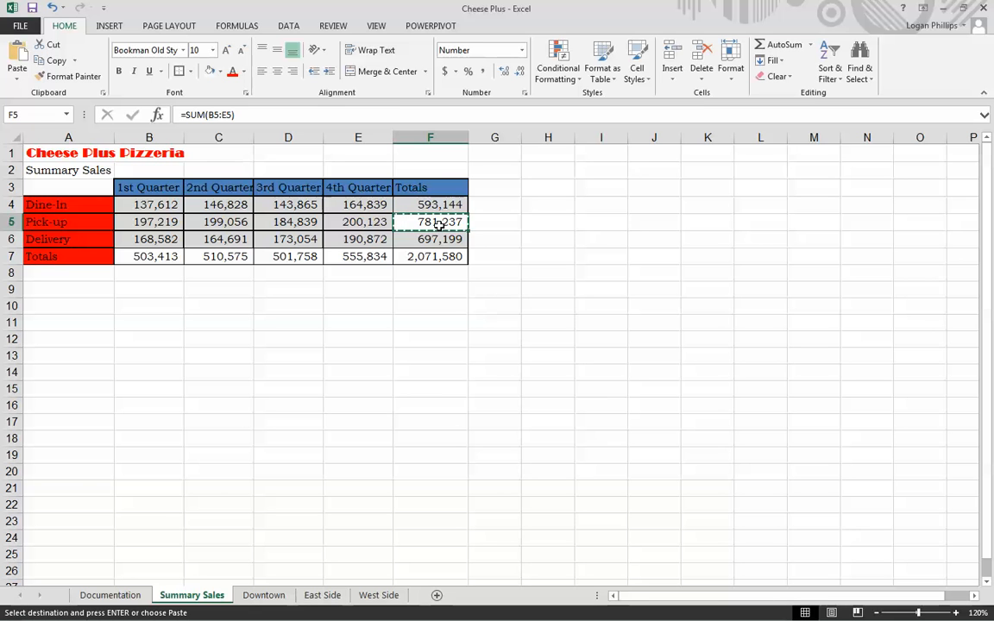
key(shift+Left)
key(shift+Left)
key(shift+Left)
key(shift+Left)
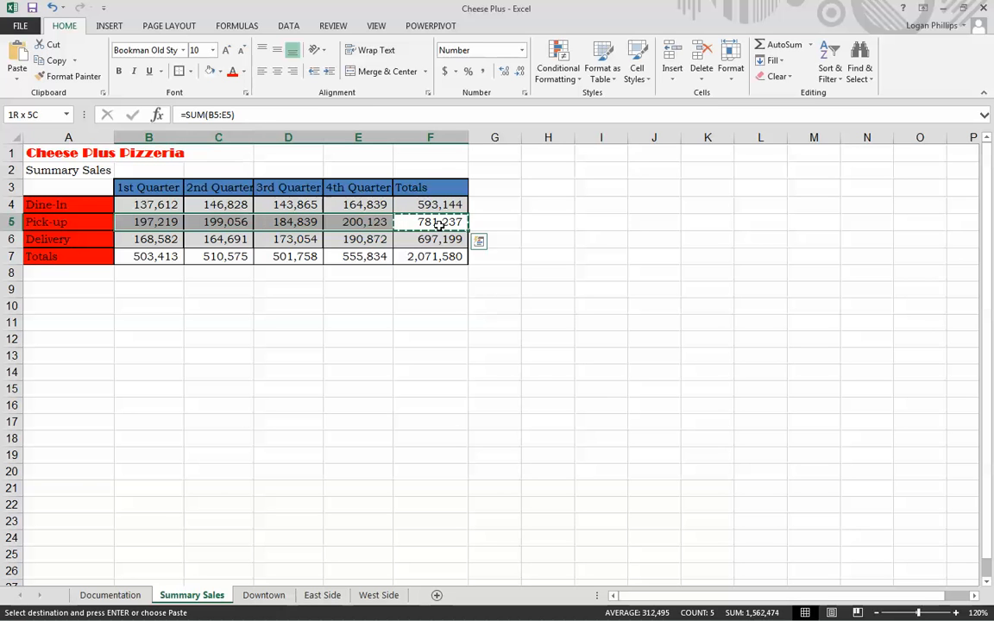
right_click(390, 226)
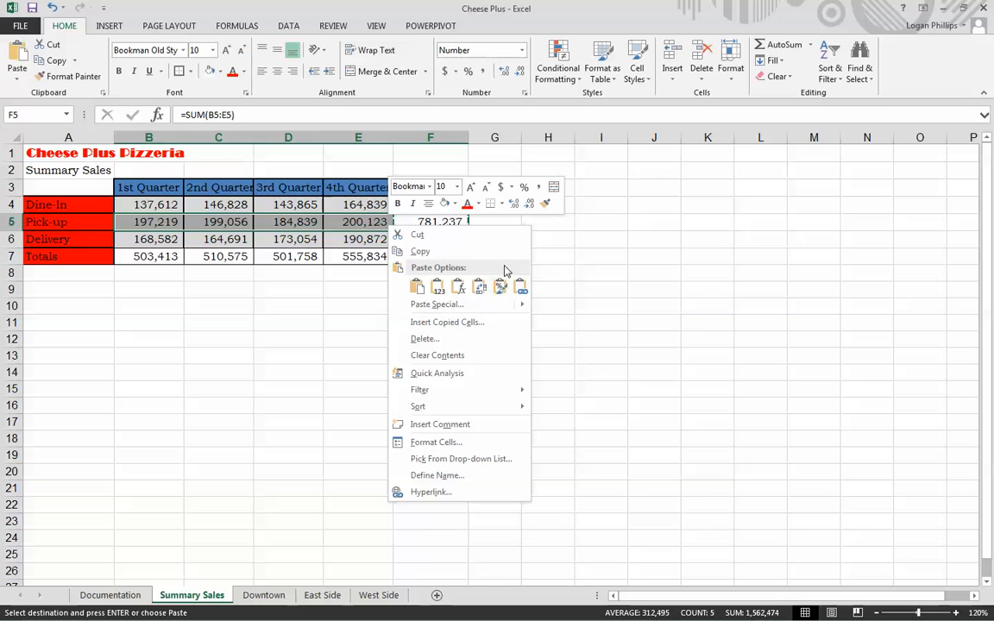
mouse_move(501, 304)
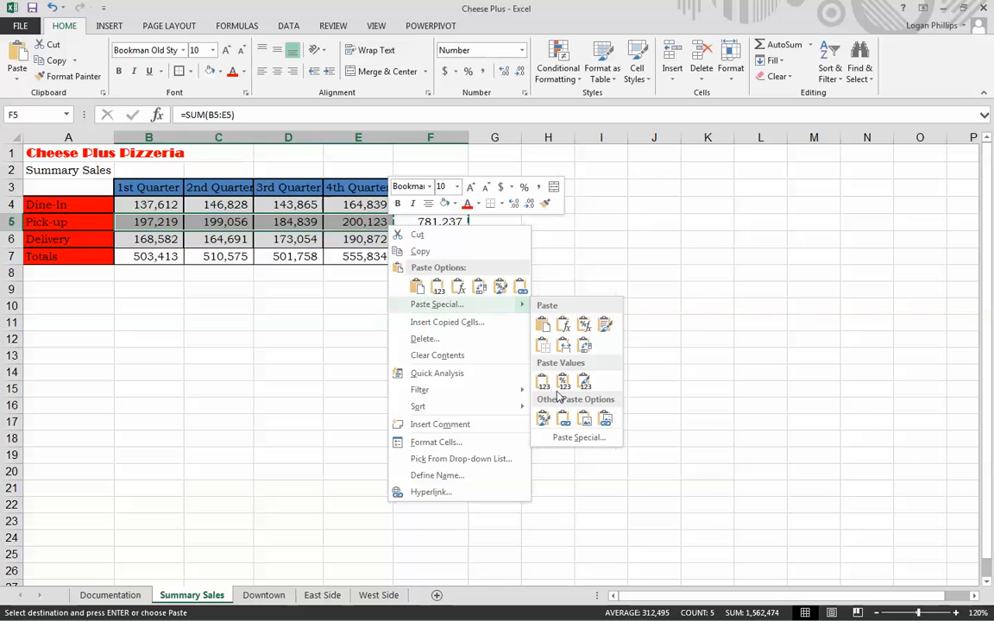
click(544, 420)
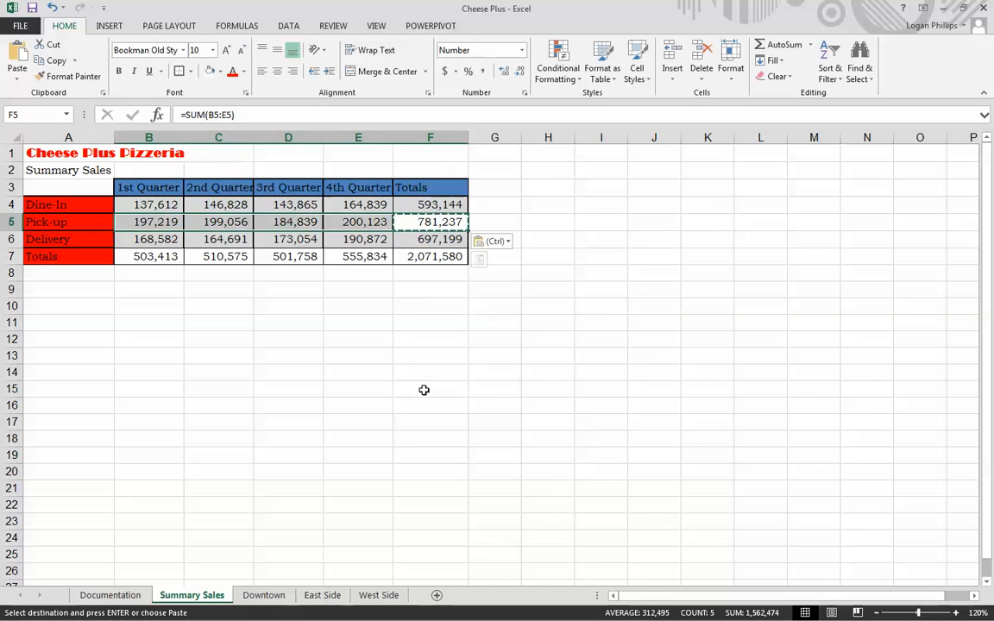
click(424, 391)
Check the table formatting on the Downtown, East Side and West Side sheets, and return to Summary Sales
click(259, 595)
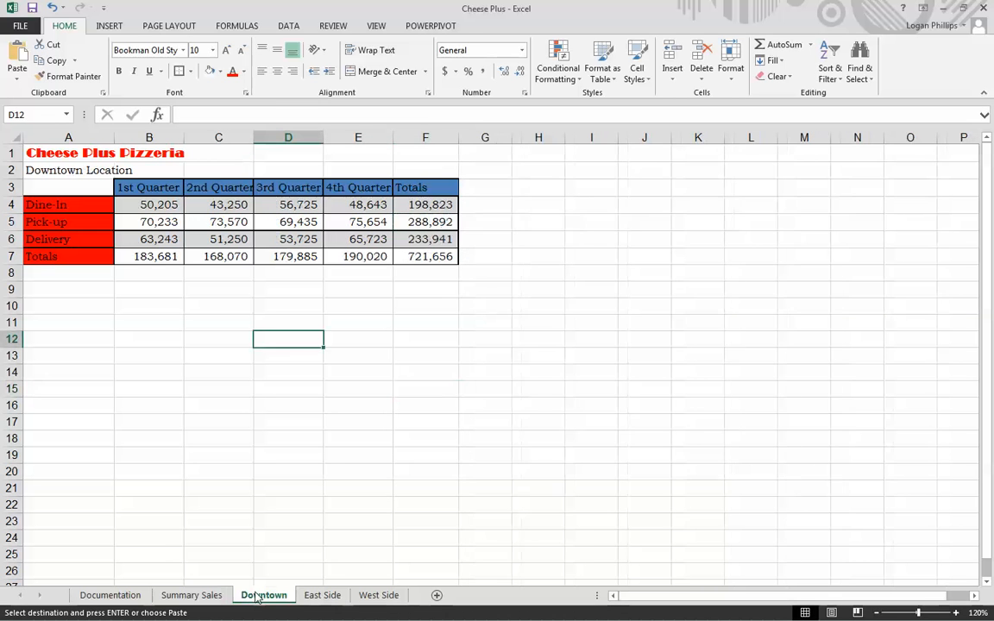
click(322, 596)
click(373, 598)
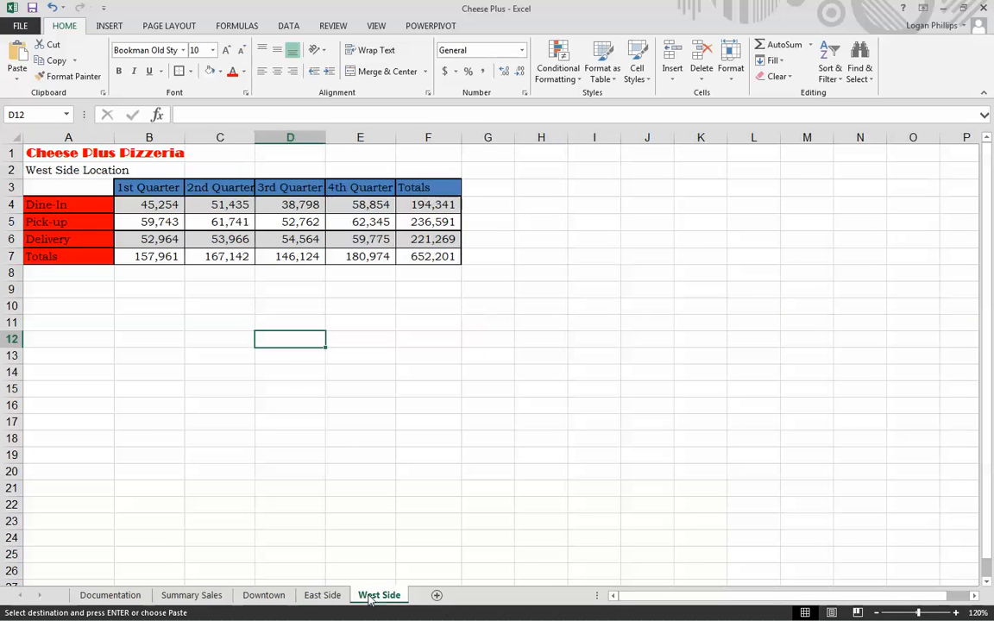
click(192, 596)
click(138, 520)
click(429, 390)
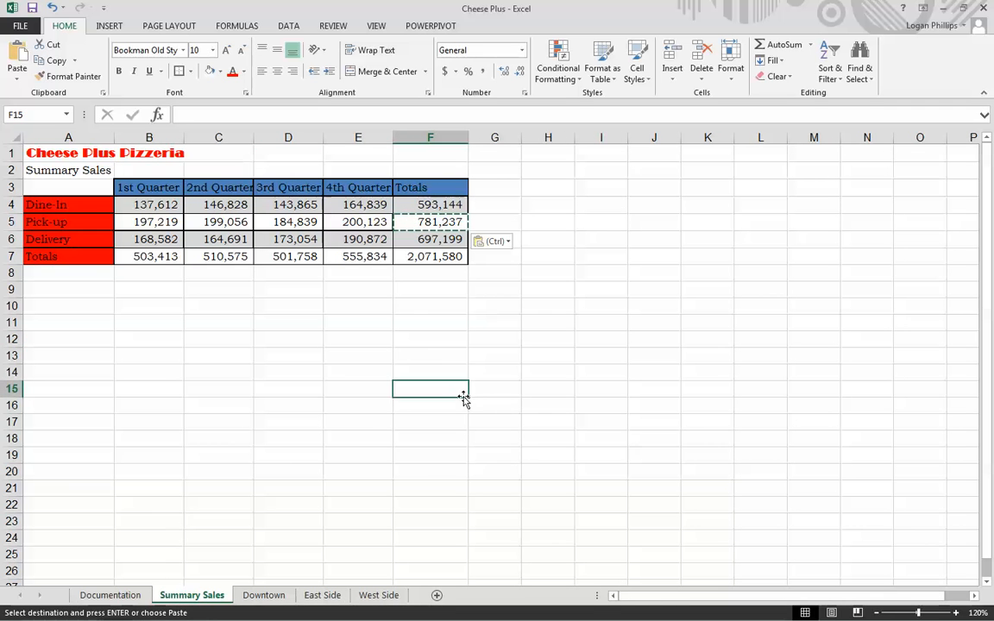
key(Up)
key(Up)
key(Up)
key(Up)
key(Up)
key(Up)
key(Up)
double_click(417, 351)
key(Escape)
Examine the page-break lines that mark the printed page's width and length on the Summary Sales sheet
click(286, 400)
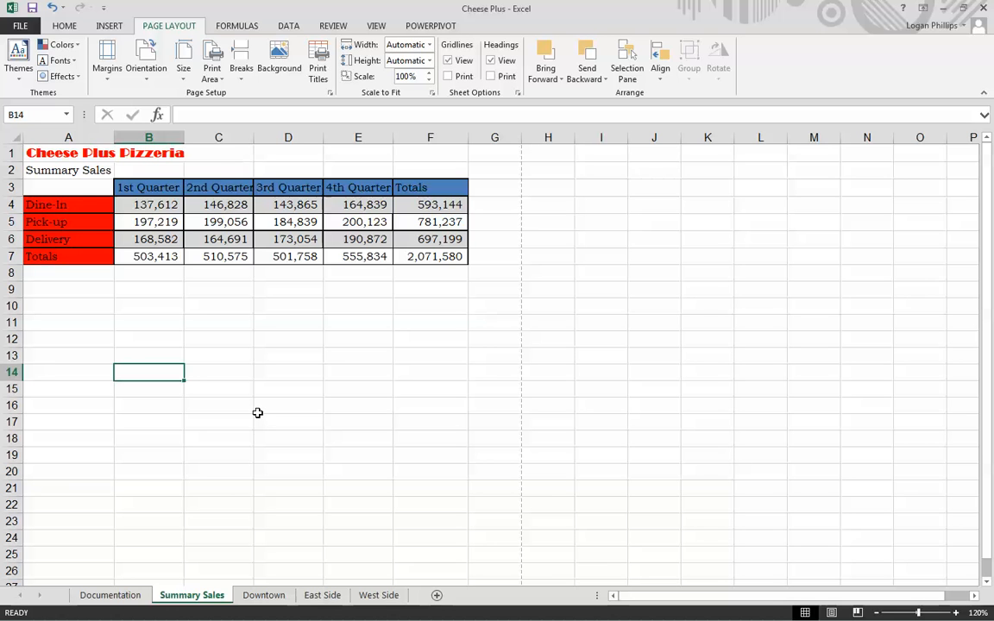
key(Right)
key(Right)
key(Right)
key(Right)
key(Up)
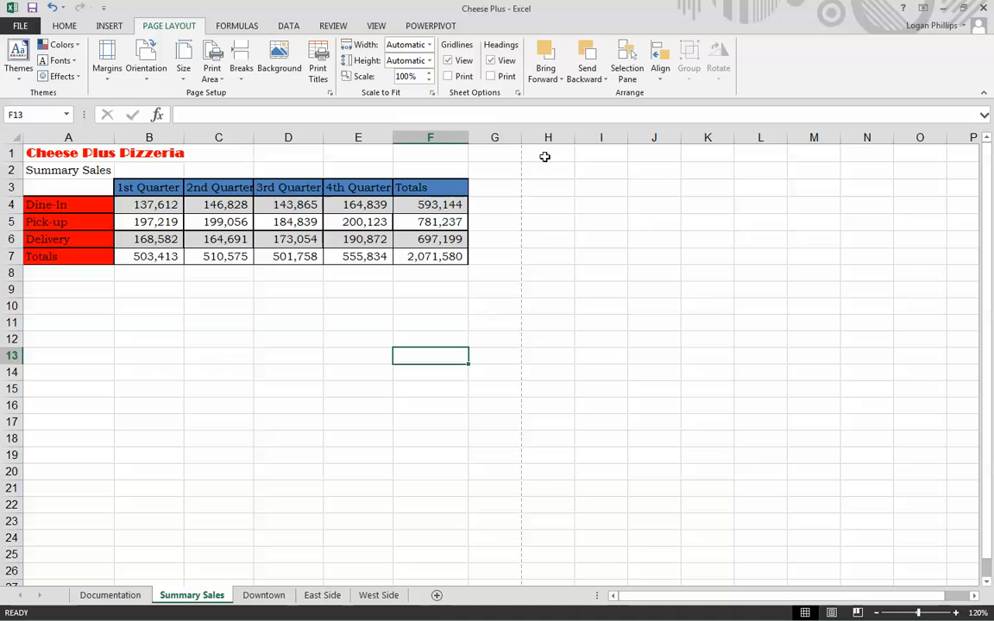
click(306, 438)
scroll(473, 342, down, 11)
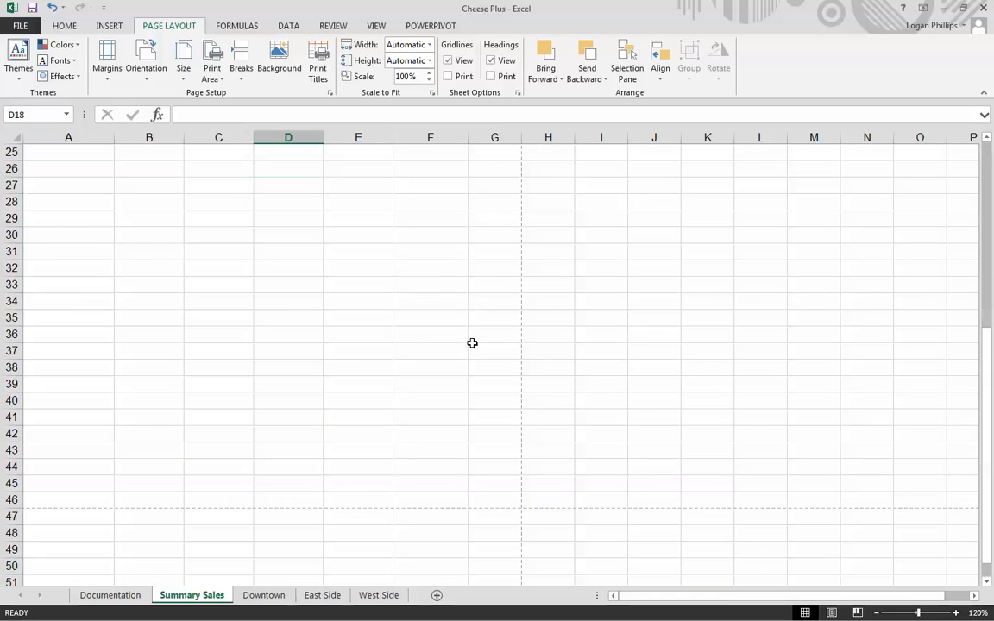
scroll(229, 302, up, 11)
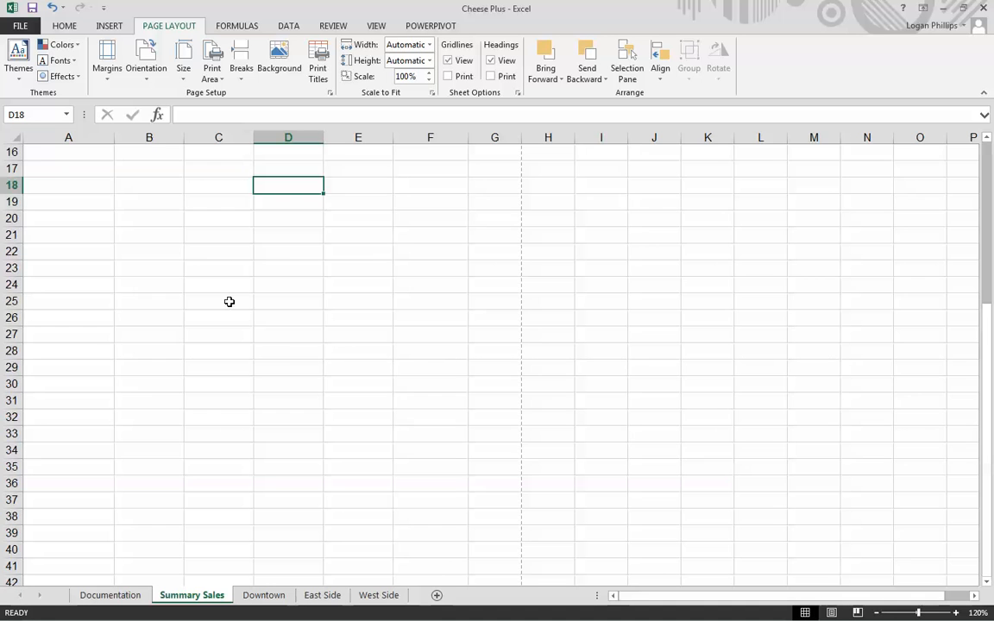
scroll(104, 275, down, 10)
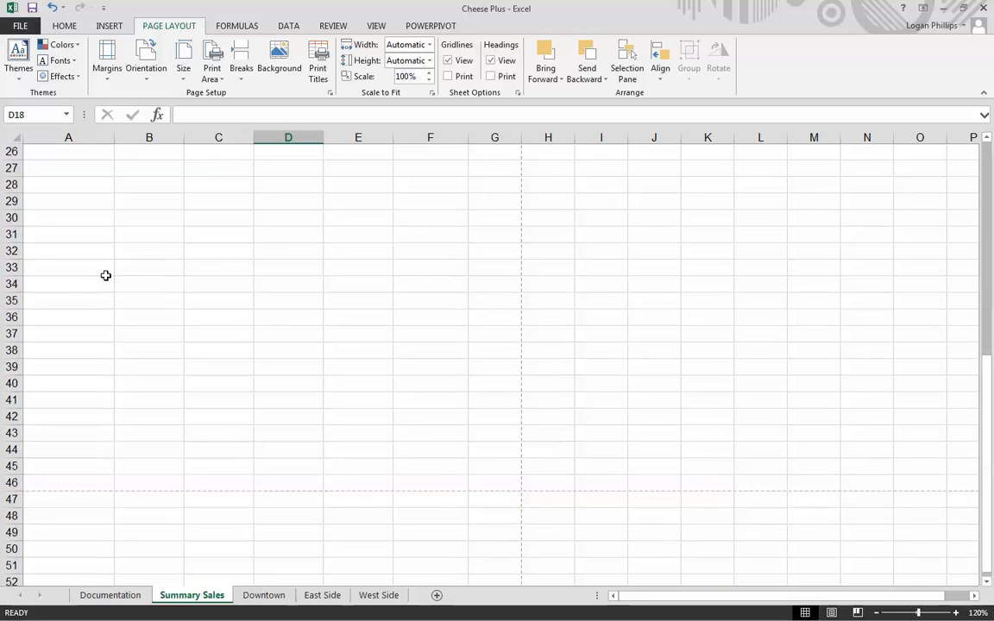
scroll(439, 384, up, 1)
scroll(439, 383, up, 10)
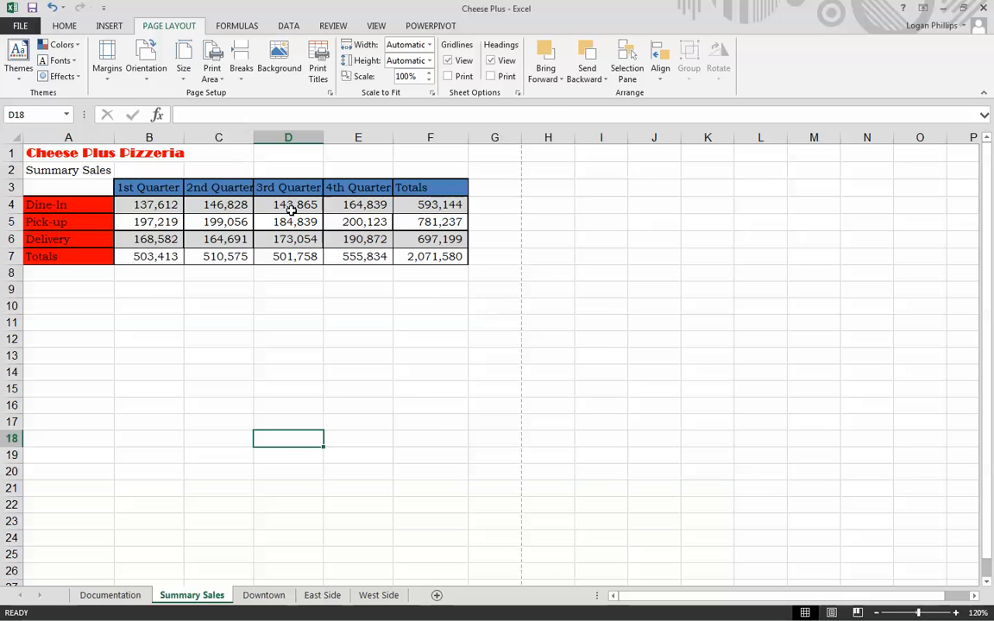
Show Summary Sales in Page Layout view with header areas, and group it with Downtown, East Side and West Side
click(109, 25)
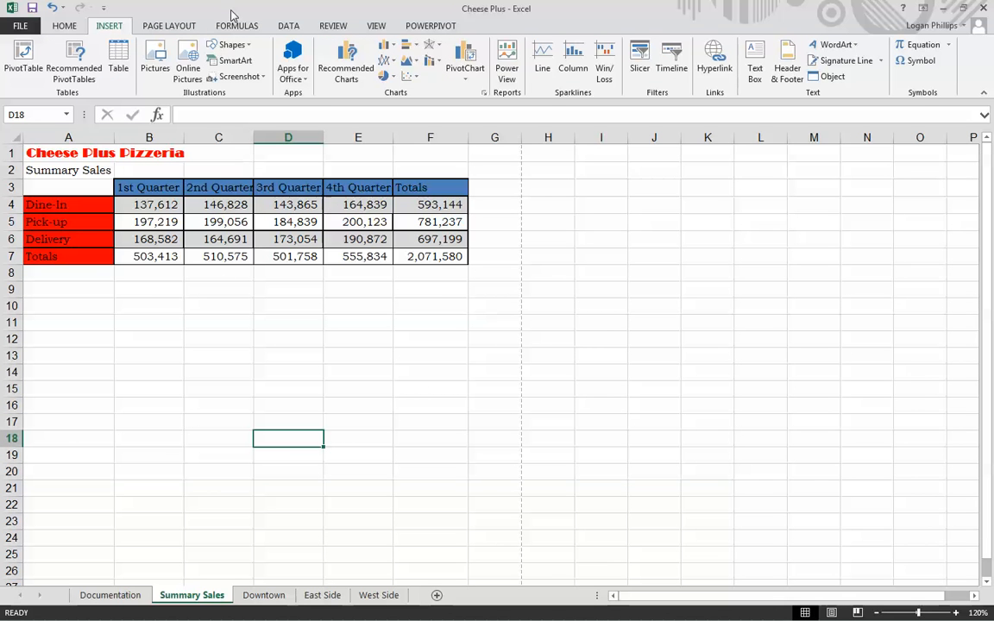
click(787, 73)
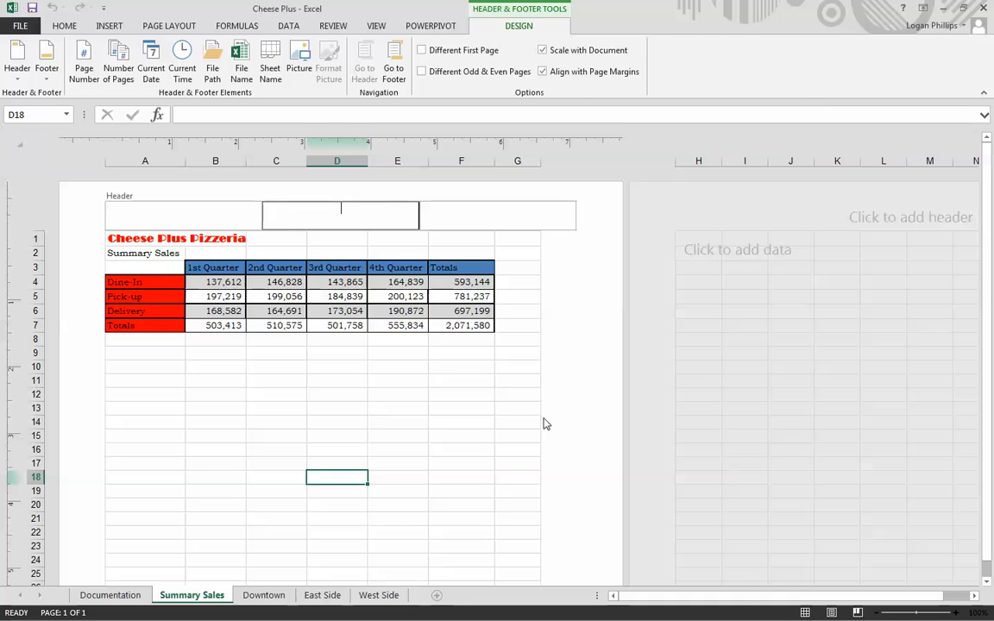
click(202, 462)
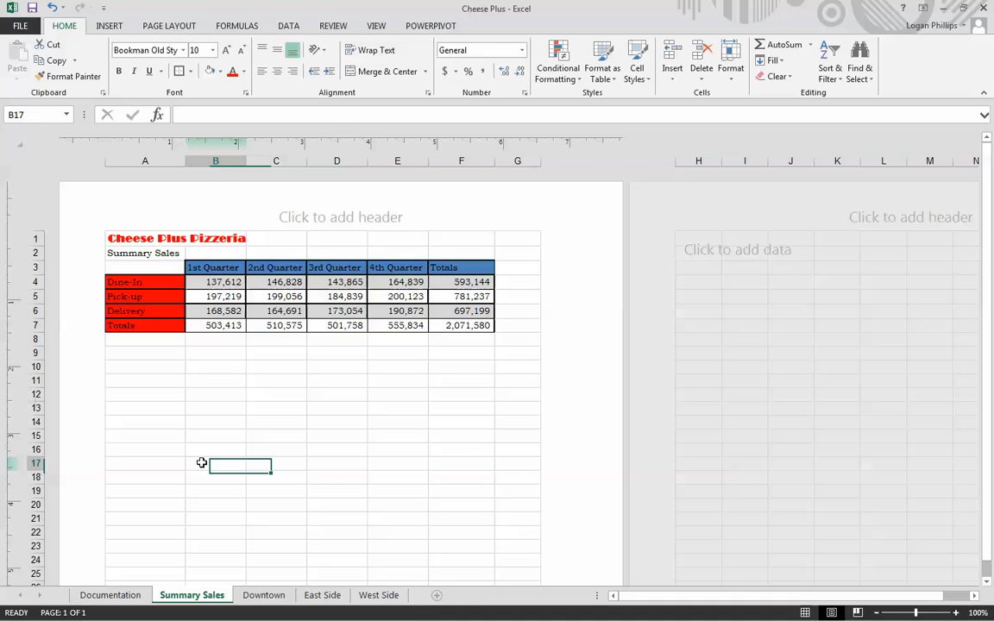
ctrl+click(264, 595)
ctrl+click(321, 596)
ctrl+click(378, 596)
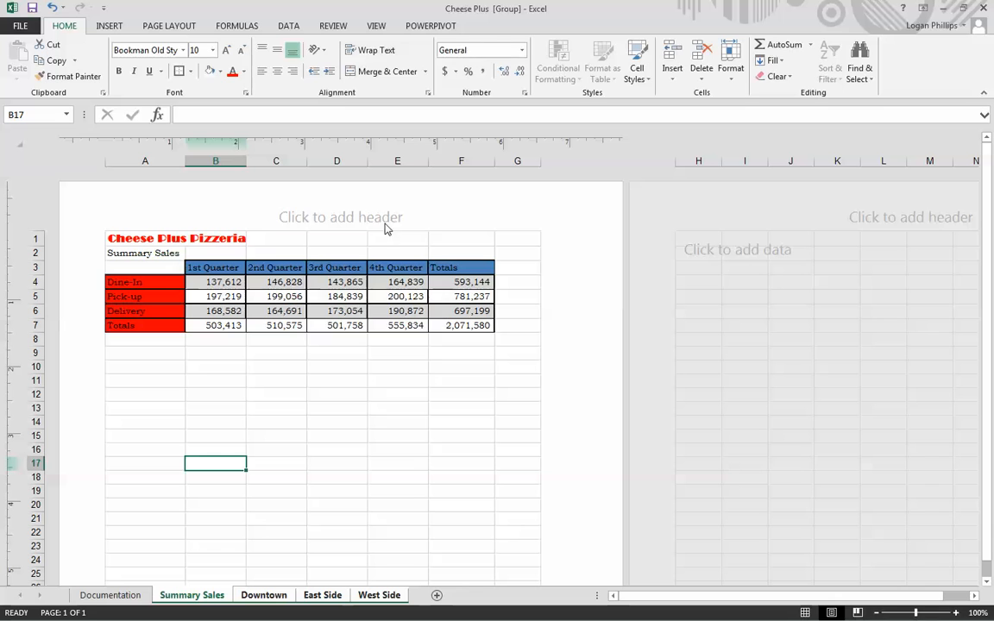
Enter Cheese Plus as the center header of the grouped sheets
click(340, 210)
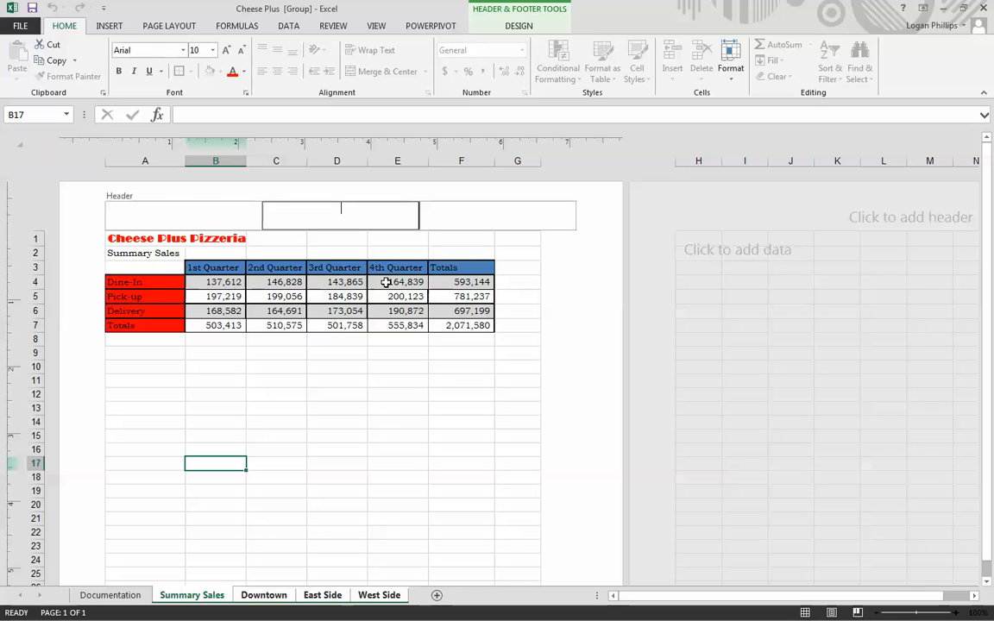
text(Cheese Plus)
click(408, 381)
Fill the right footer section of the grouped sheets with the preparer's name and the date 11/10/2014 on separate lines
scroll(420, 377, down, 8)
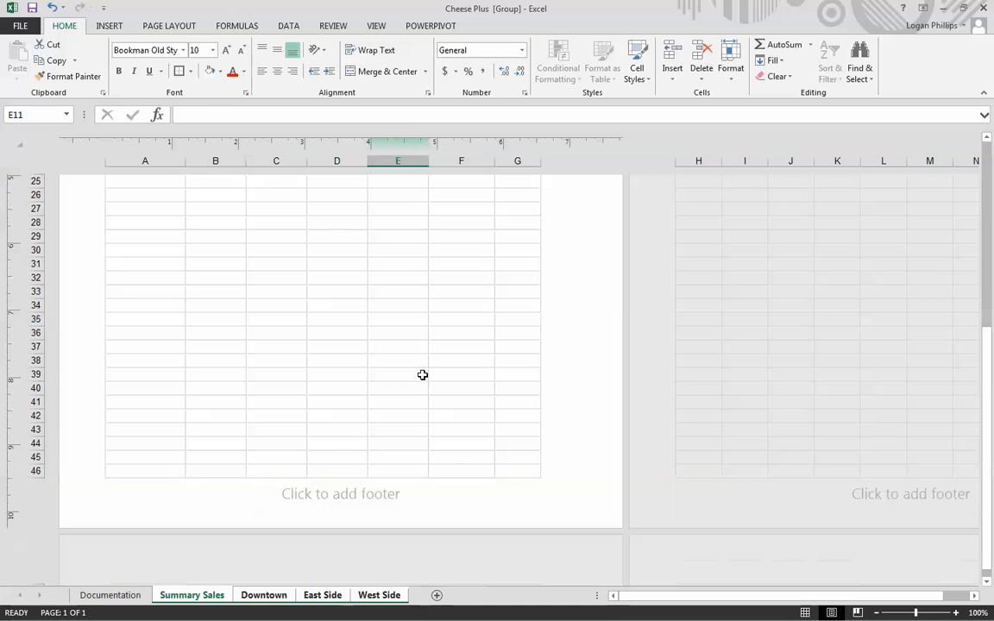
scroll(426, 431, down, 1)
click(500, 458)
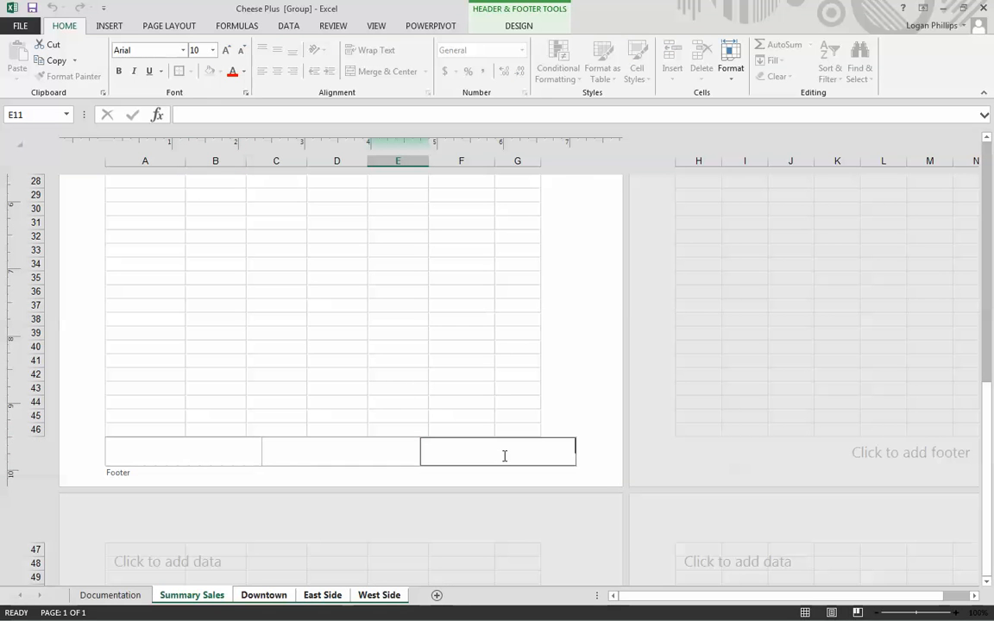
text(Mr. P)
text(/2014)
key(Return)
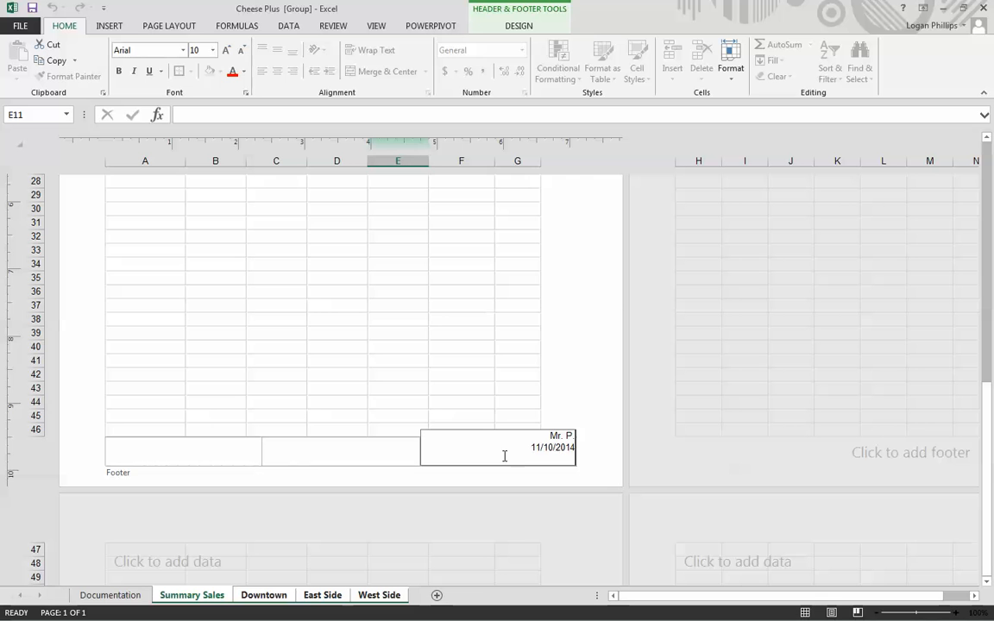
click(437, 322)
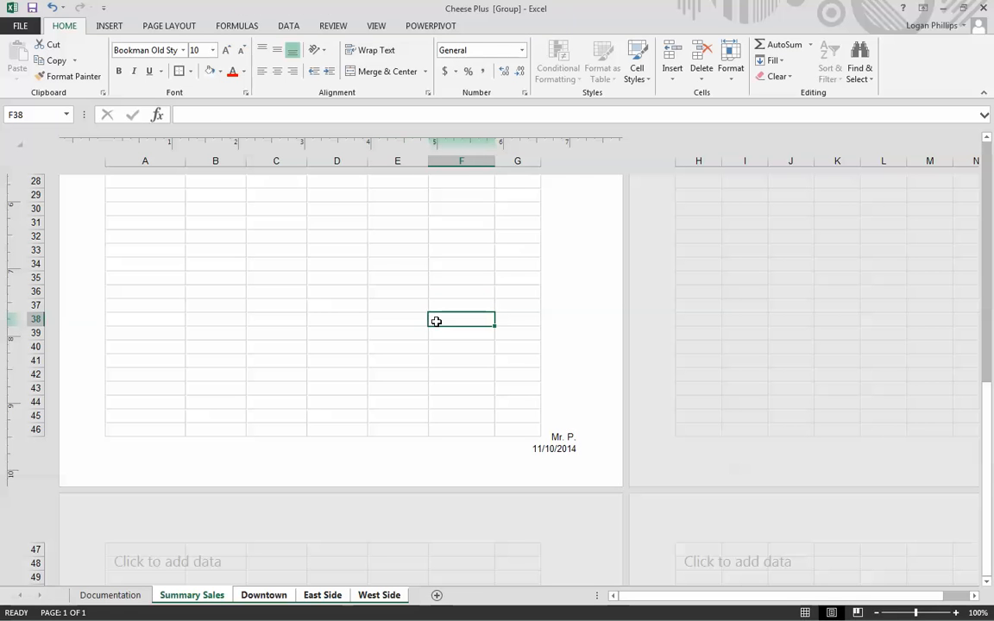
Return to Normal view and open the print preview for the grouped sheets
click(805, 612)
scroll(501, 444, up, 9)
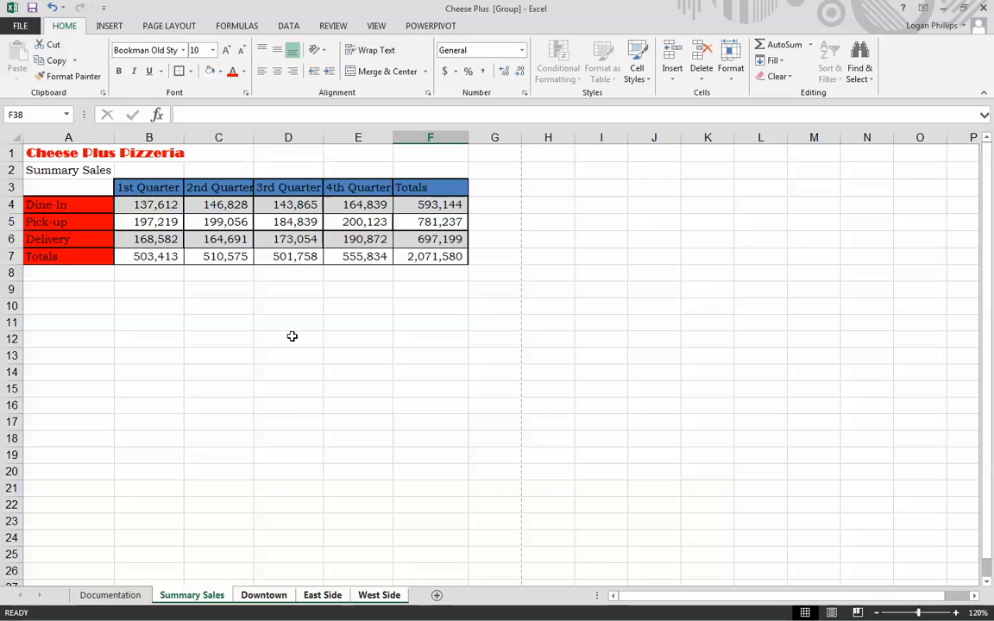
click(29, 28)
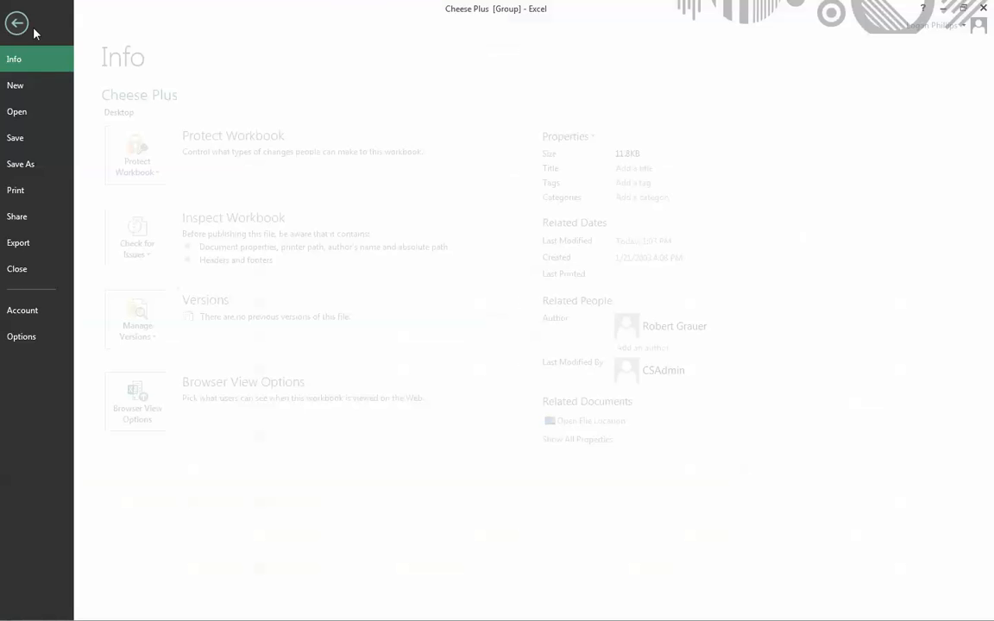
click(58, 192)
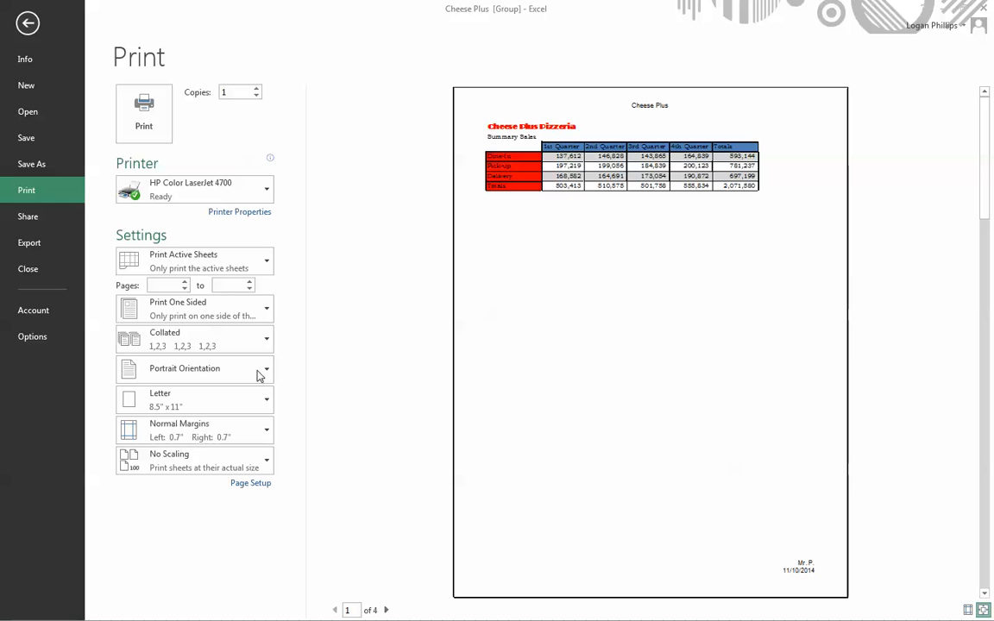
Scale the grouped sheets to Fit Sheet on One Page for printing, leave the preview and ungroup the sheets
click(233, 467)
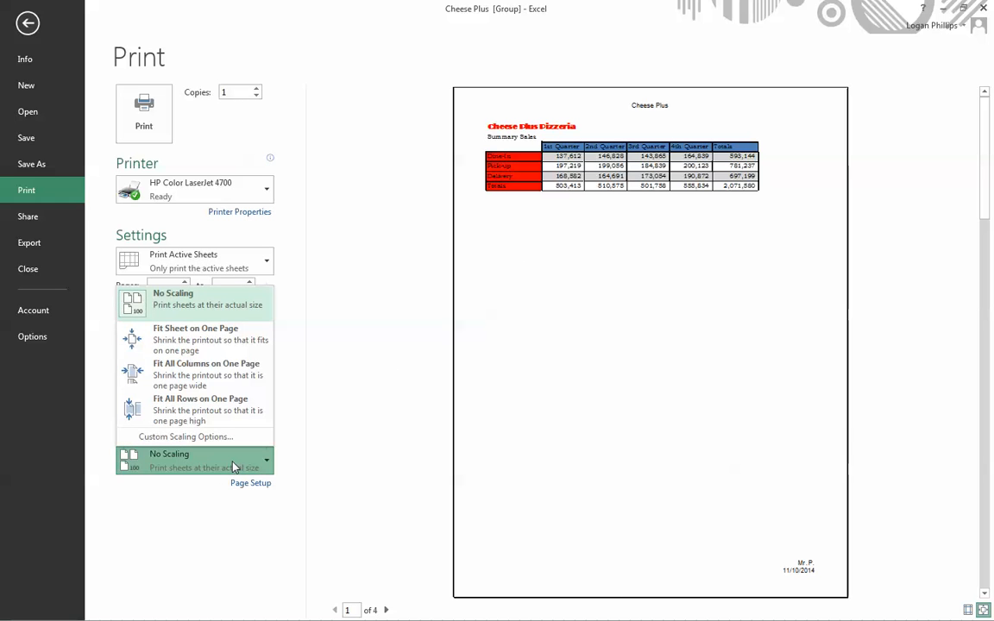
click(229, 346)
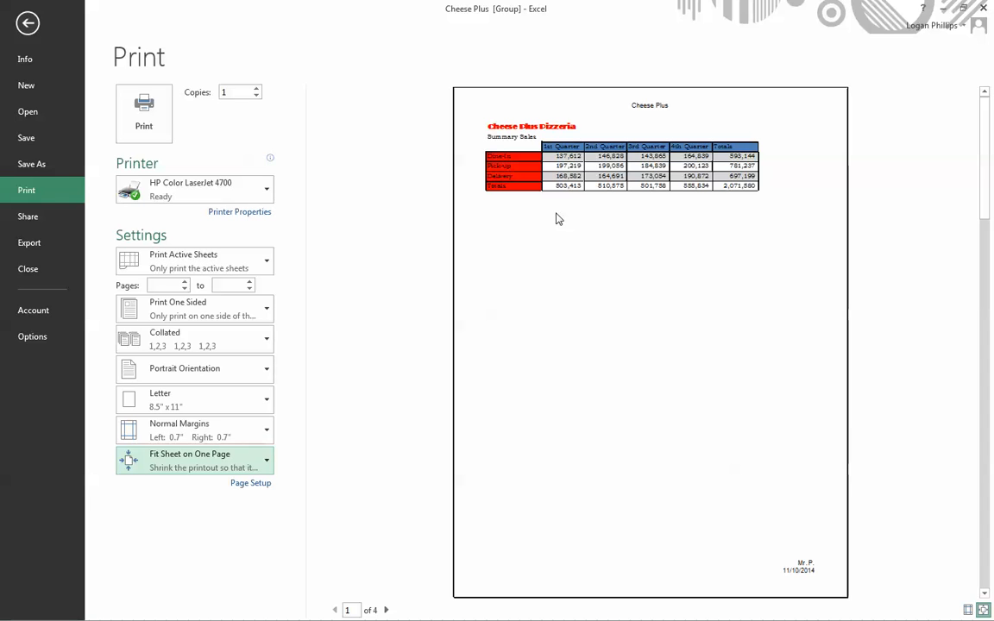
click(27, 24)
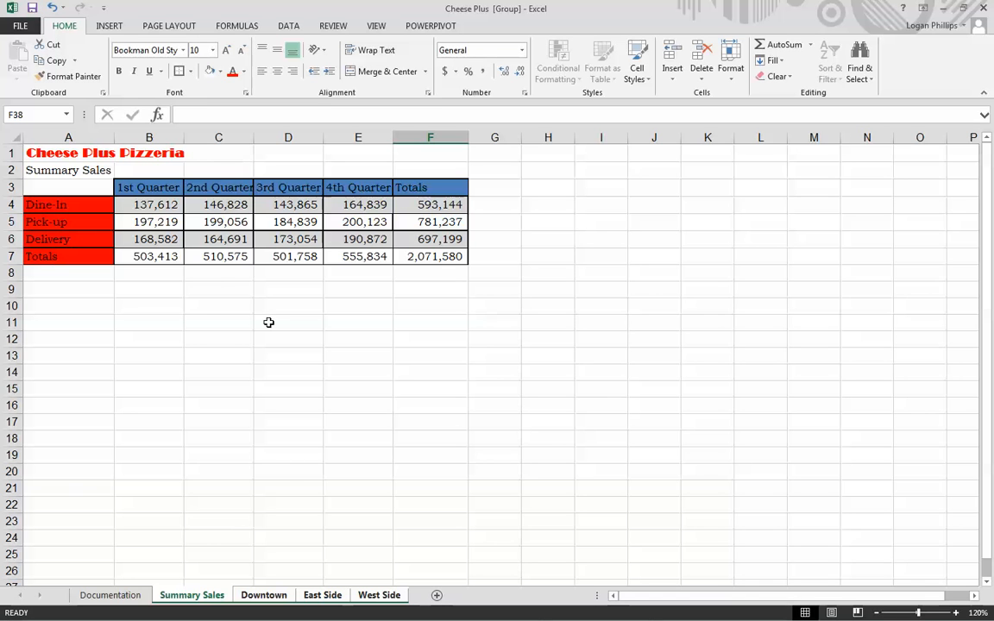
click(205, 598)
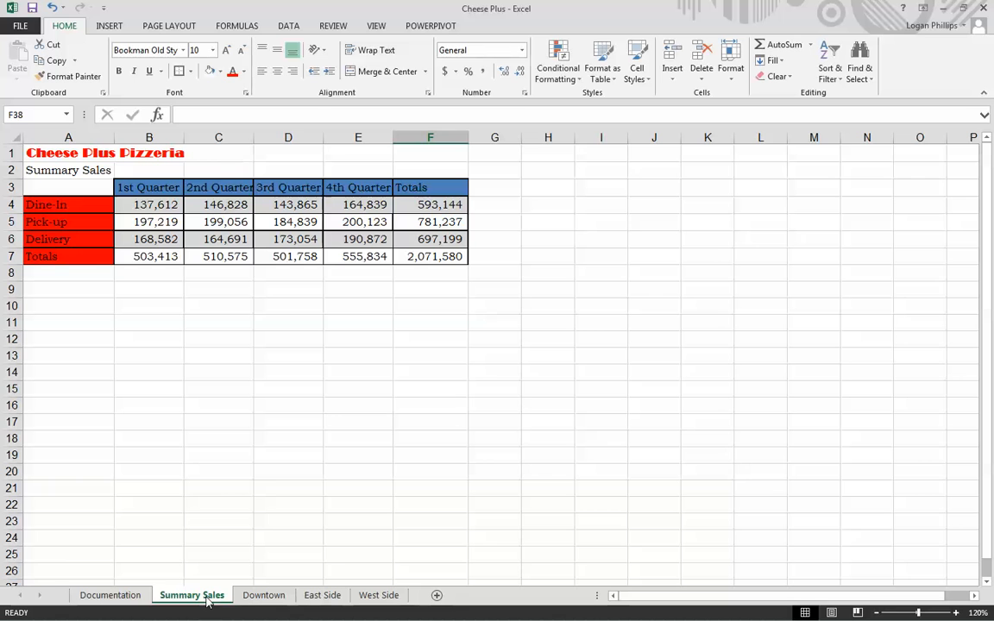
click(271, 485)
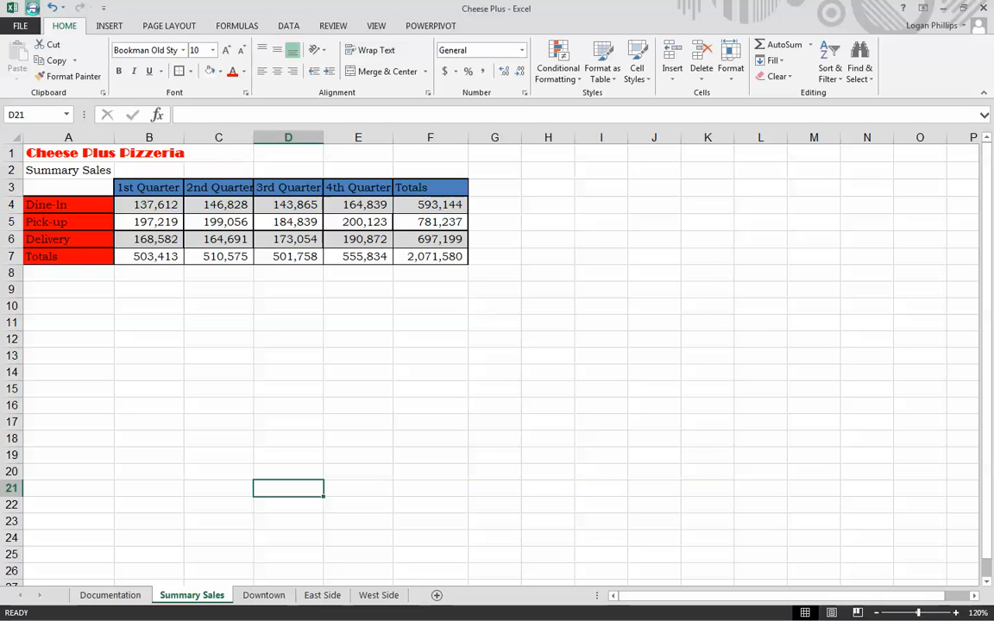
click(421, 443)
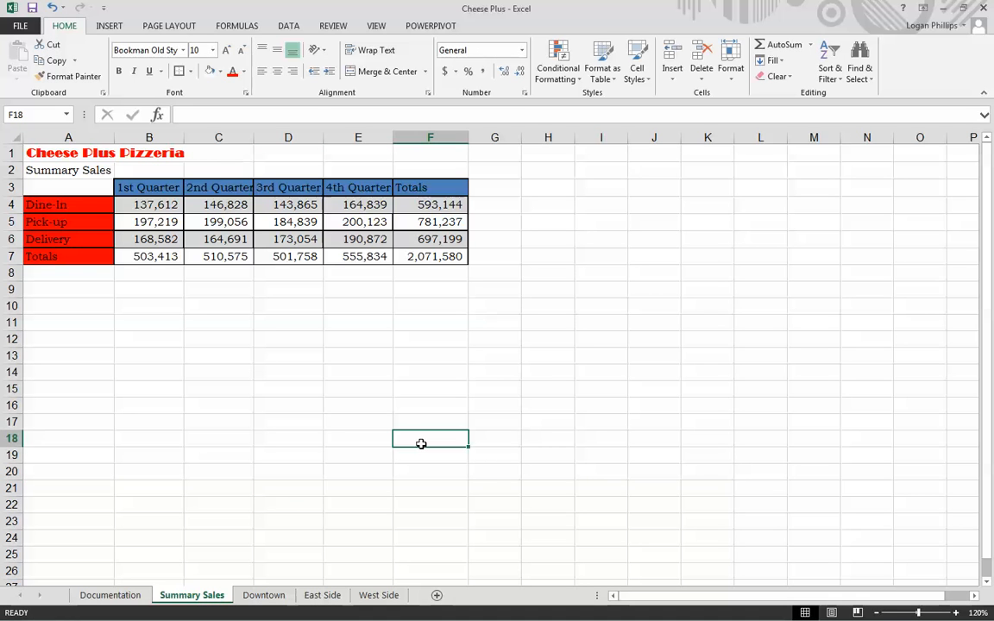
Clear the quarterly sales figures in B4:E6 on the Downtown sheet
click(263, 595)
click(204, 315)
drag(145, 202, 376, 249)
key(Delete)
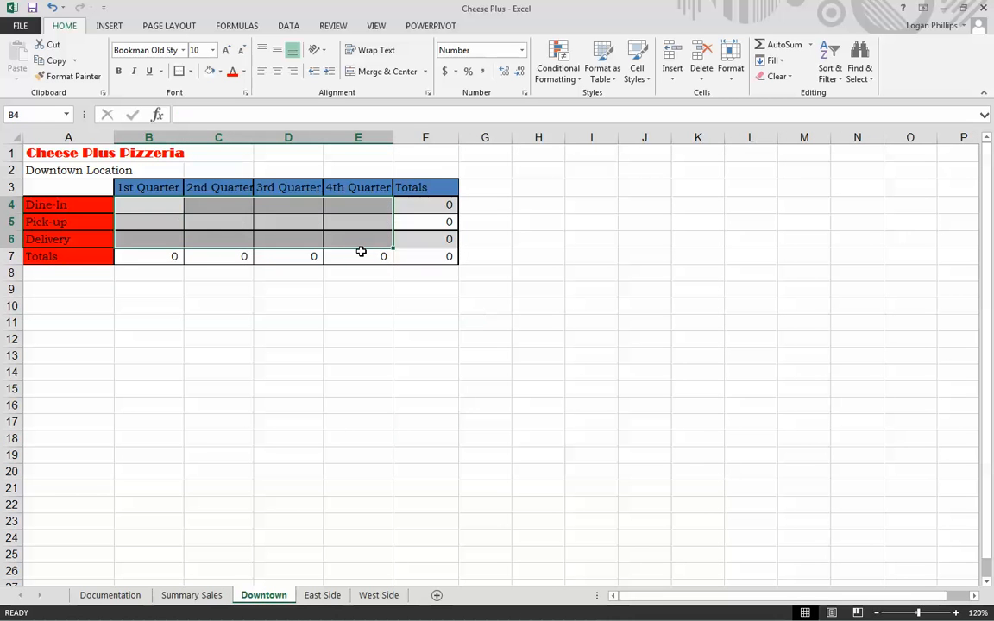
Clear the quarterly sales figures in B4:E6 on the East Side sheet
click(322, 595)
drag(163, 204, 358, 237)
key(Delete)
Clear the quarterly sales figures in B4:E6 on the West Side sheet and check the summary and location sheets
click(379, 595)
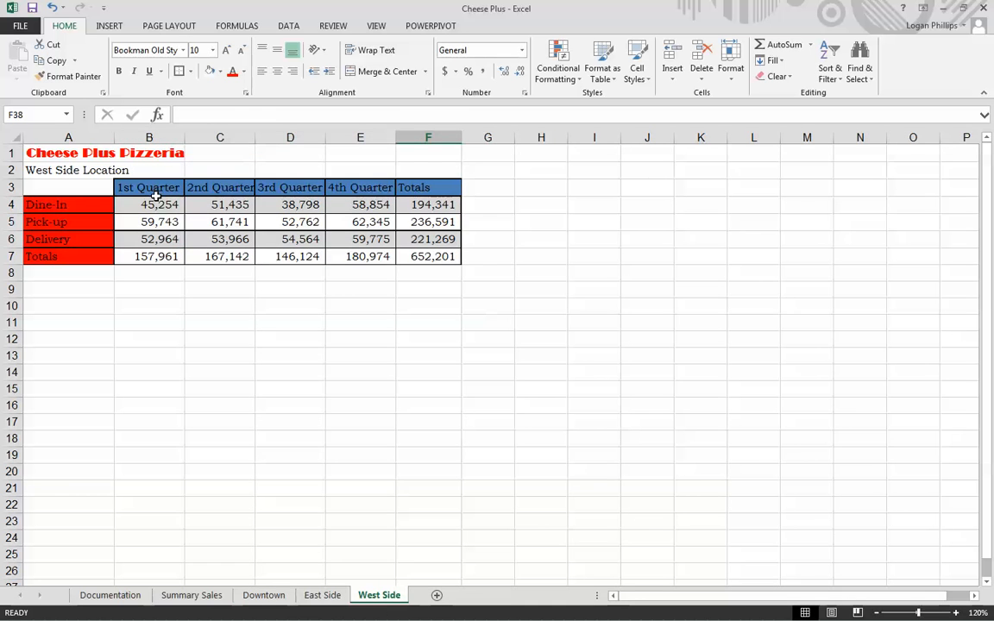
drag(160, 204, 363, 238)
key(Delete)
click(330, 324)
click(195, 596)
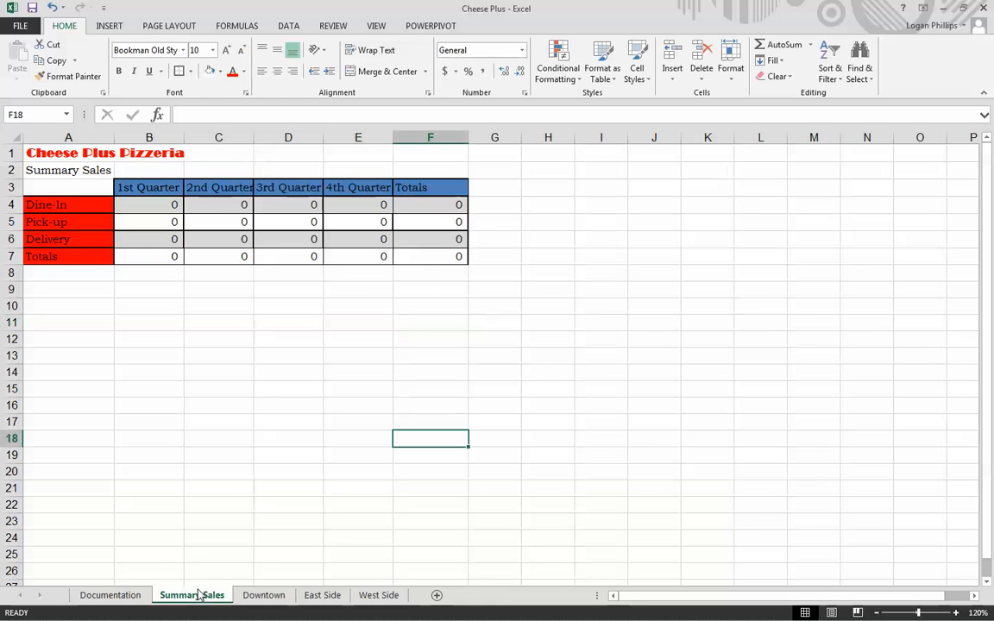
click(263, 596)
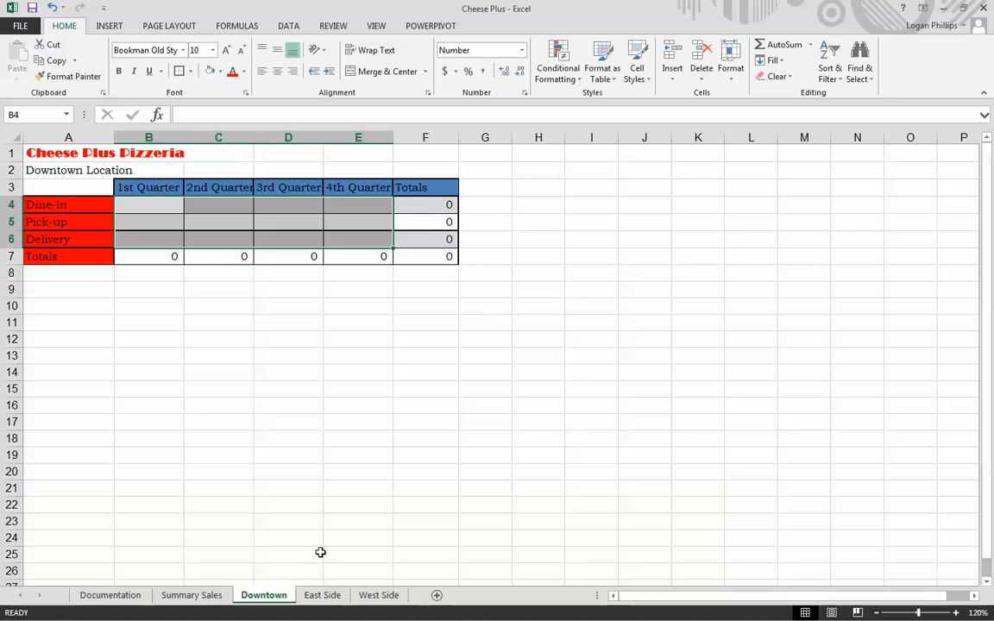
click(322, 595)
click(380, 595)
click(289, 442)
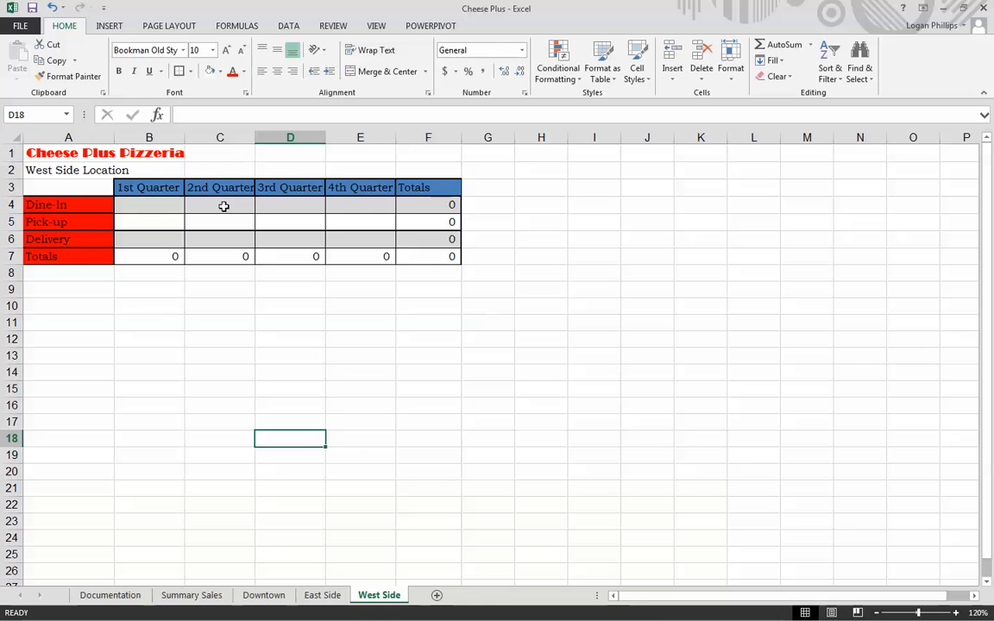
Save the workbook as an Excel Template named Cheese Plus template in the Custom Office Templates folder
click(19, 29)
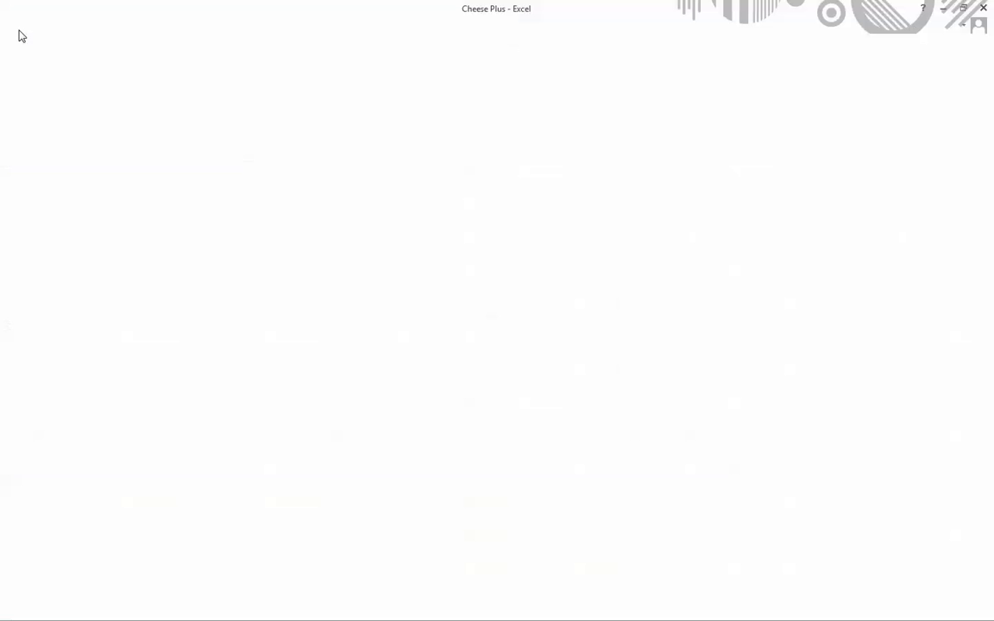
click(31, 162)
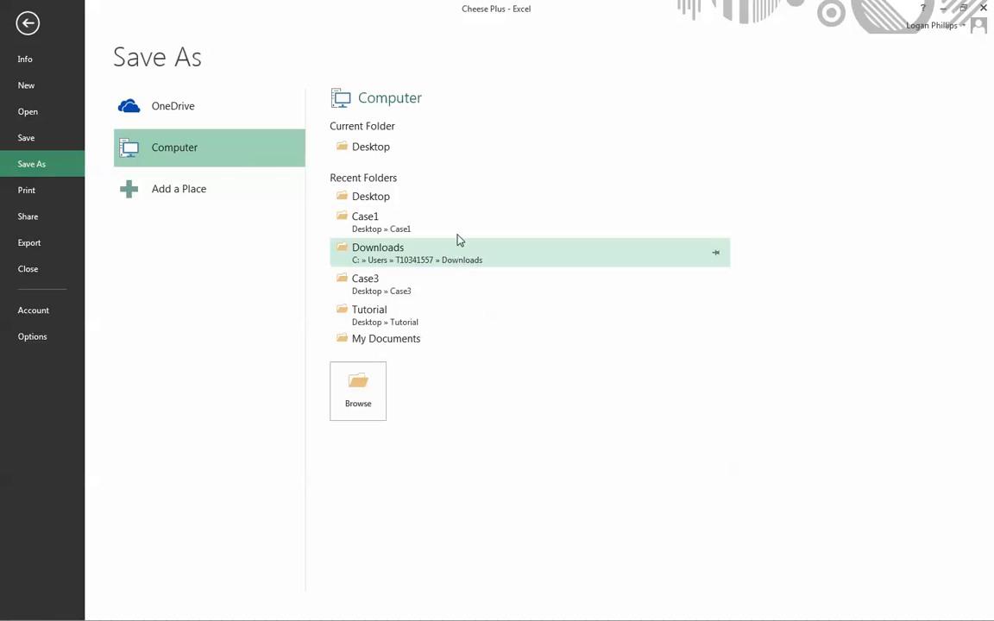
click(402, 198)
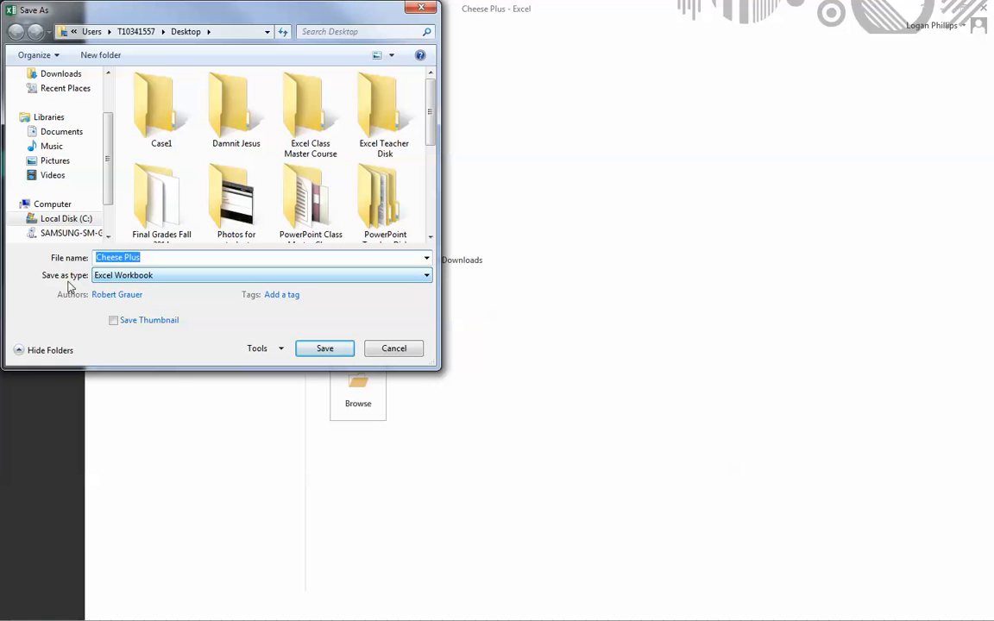
click(121, 275)
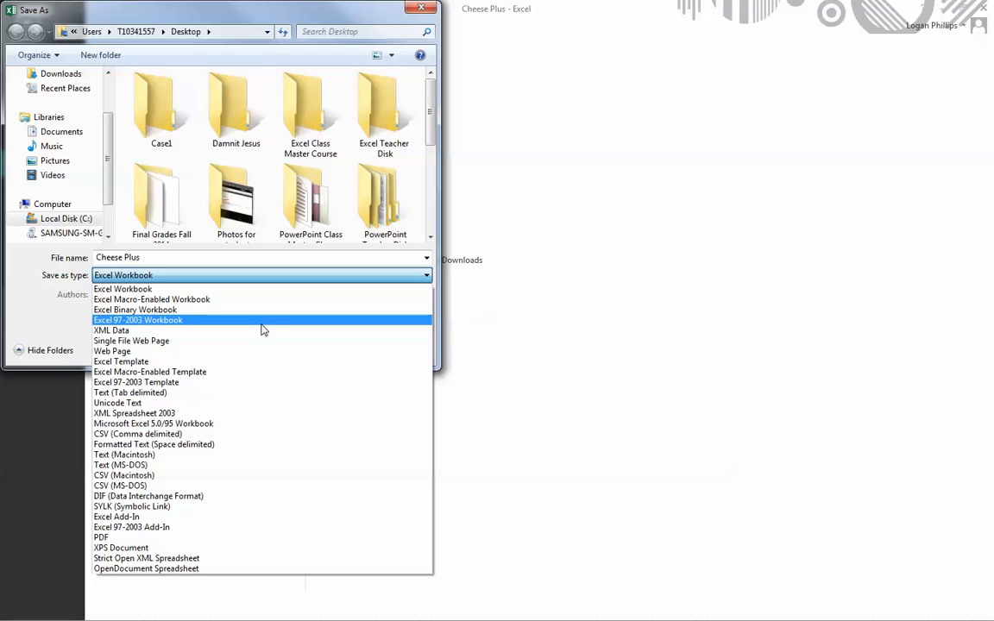
click(259, 362)
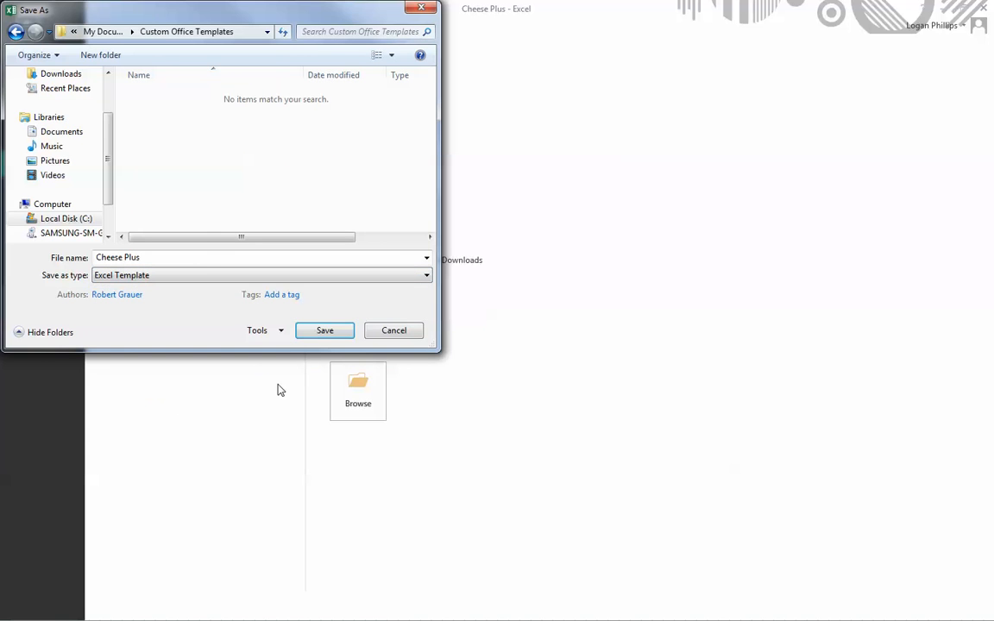
click(205, 261)
click(205, 260)
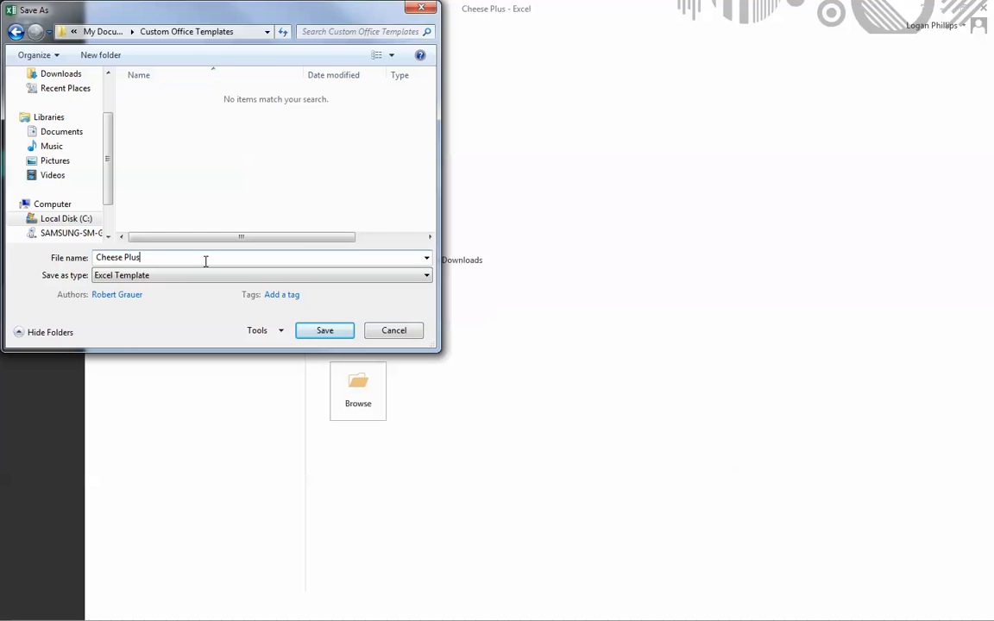
text(template)
click(324, 333)
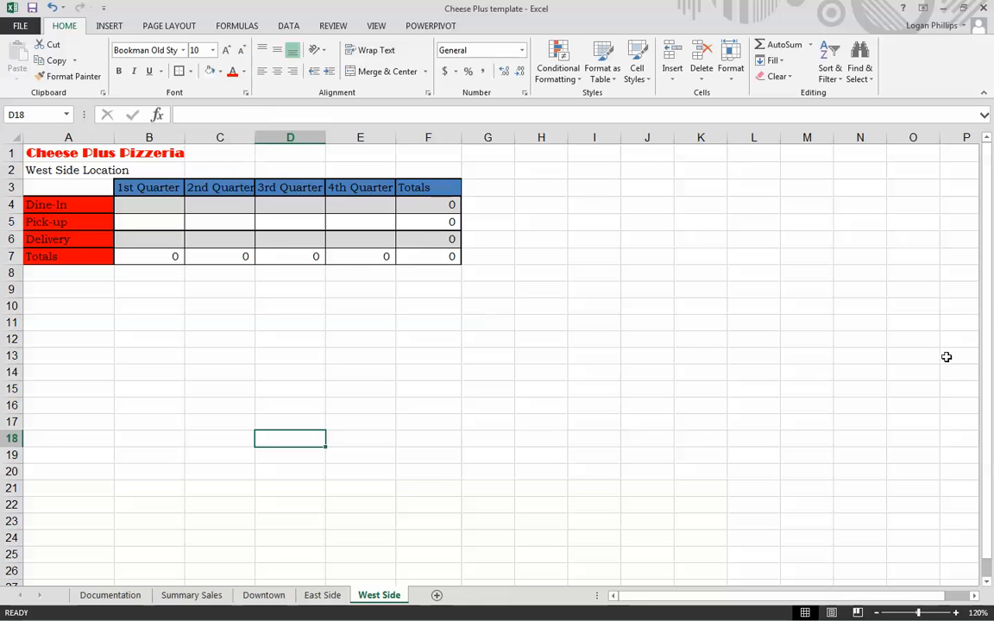
Try to create a new workbook from the personal Cheese Plus template while the template file is open
click(721, 359)
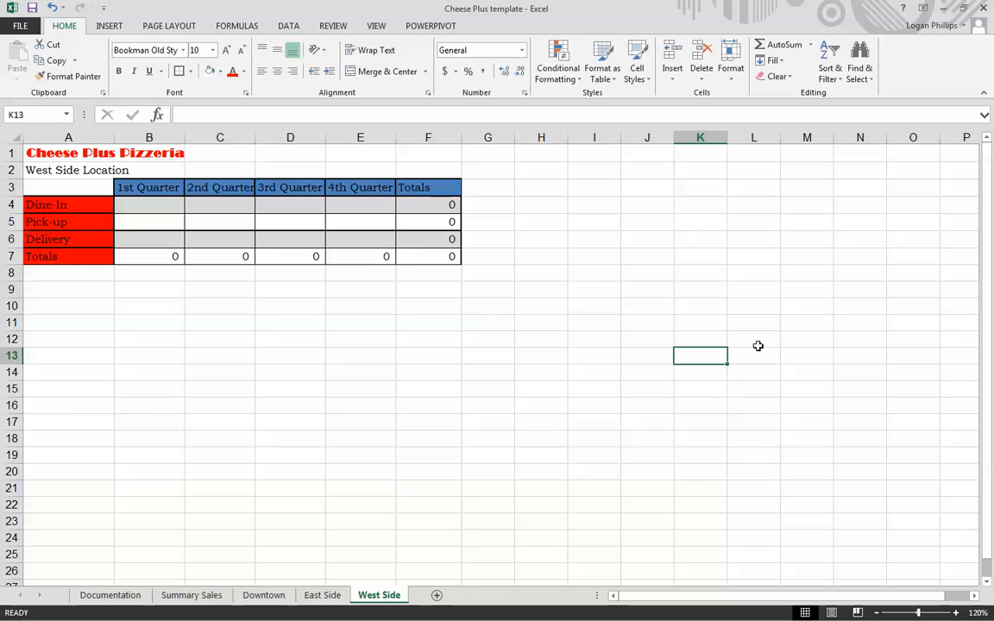
click(19, 26)
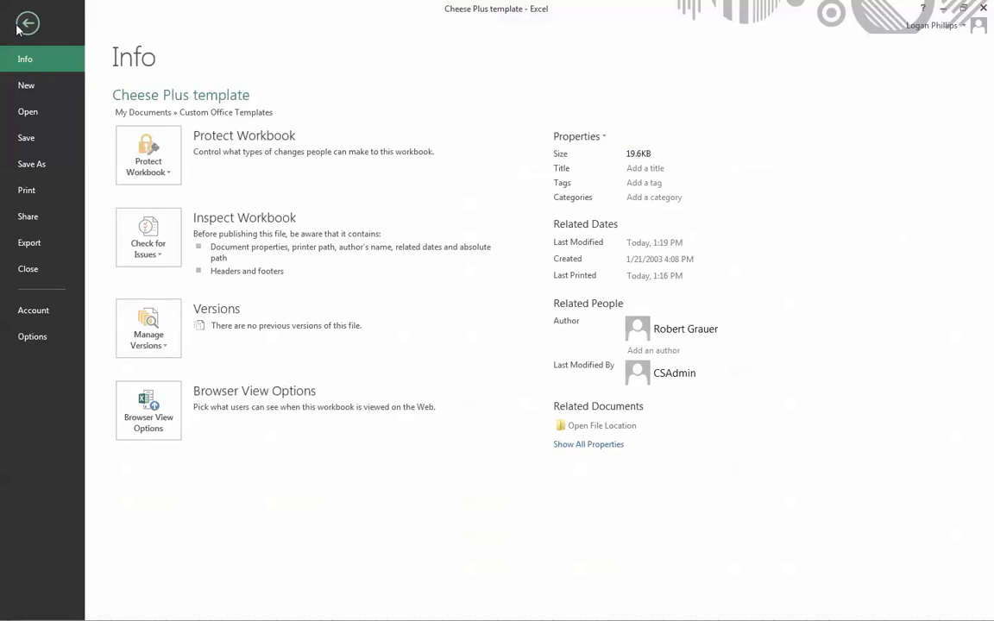
click(47, 83)
click(196, 164)
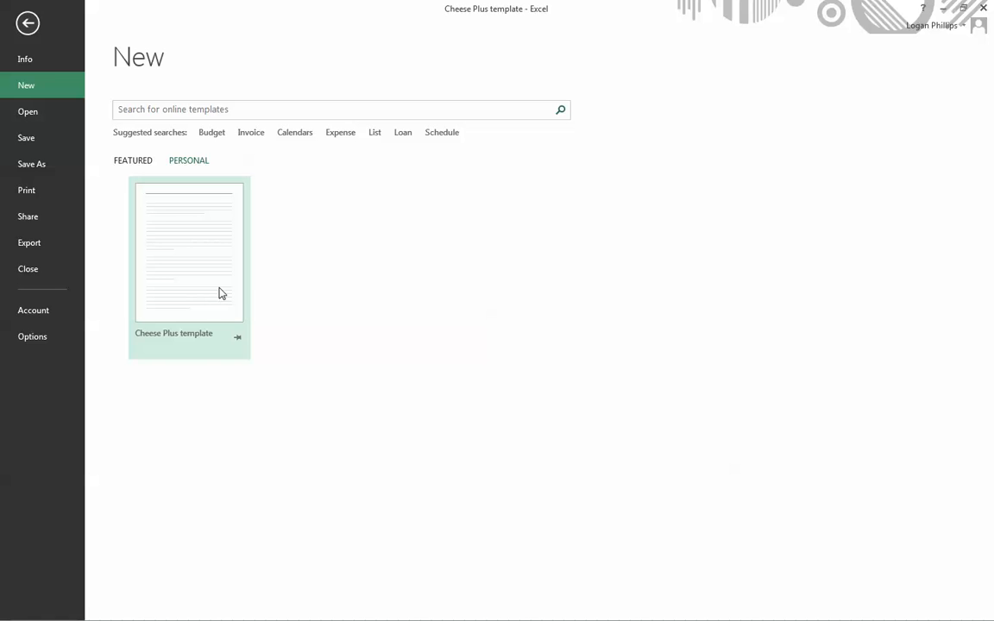
click(221, 292)
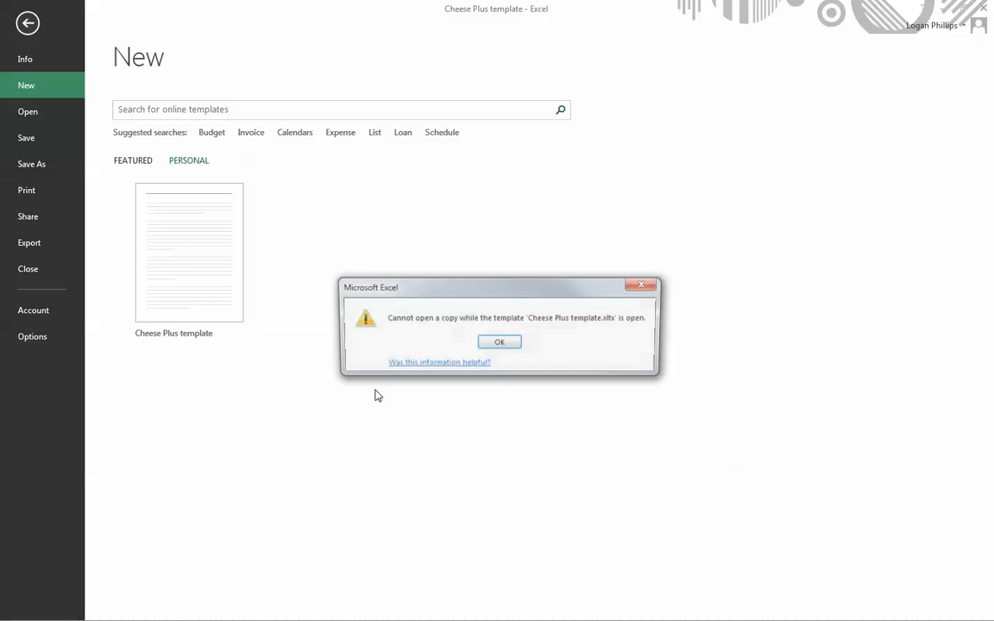
click(499, 344)
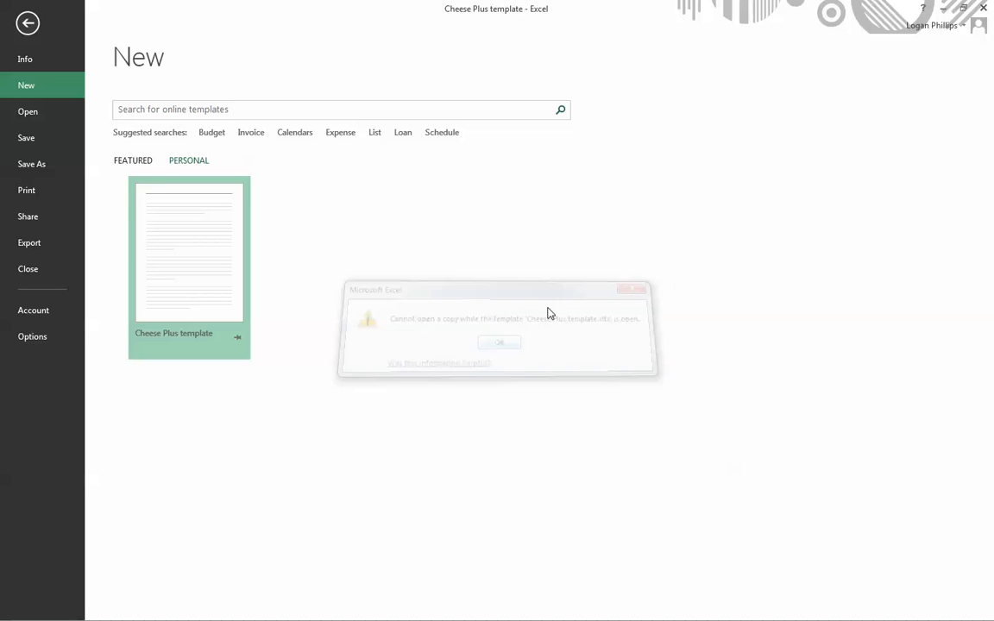
click(27, 23)
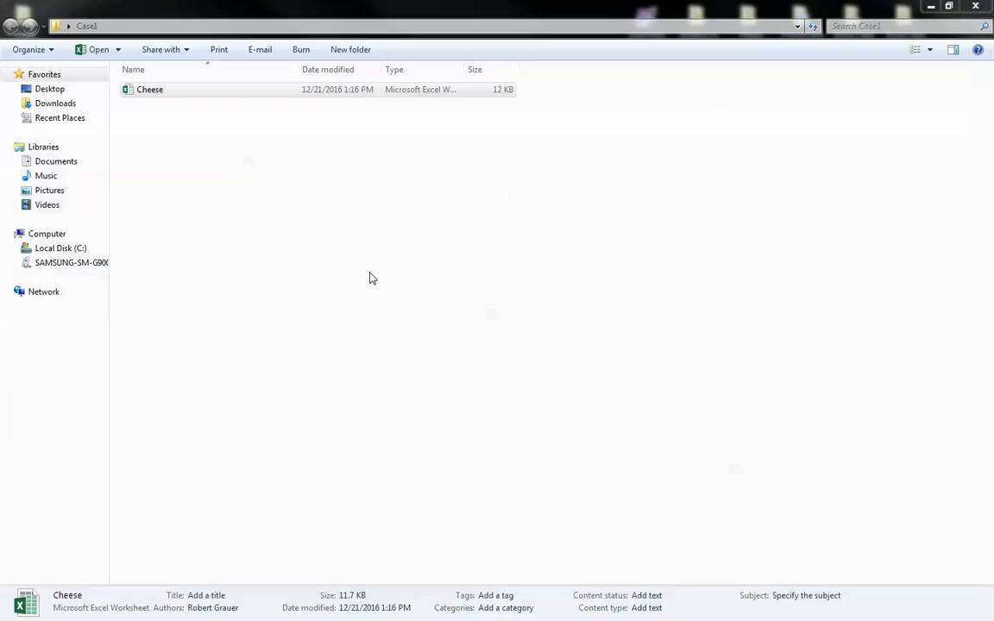
Create a new workbook based on the personal Cheese Plus template, starting from a blank workbook
click(372, 278)
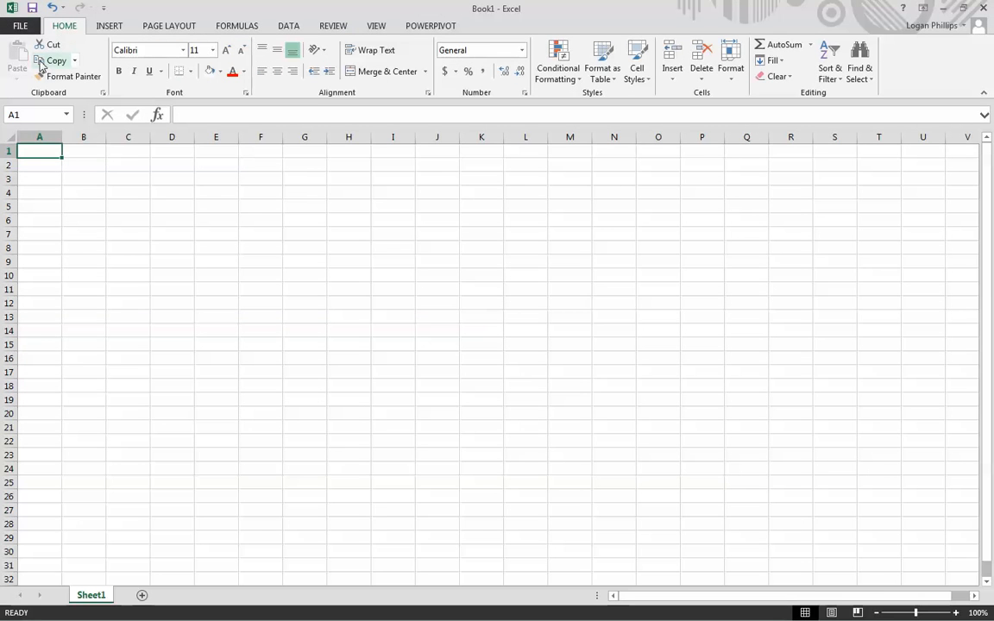
click(23, 27)
click(27, 85)
click(198, 162)
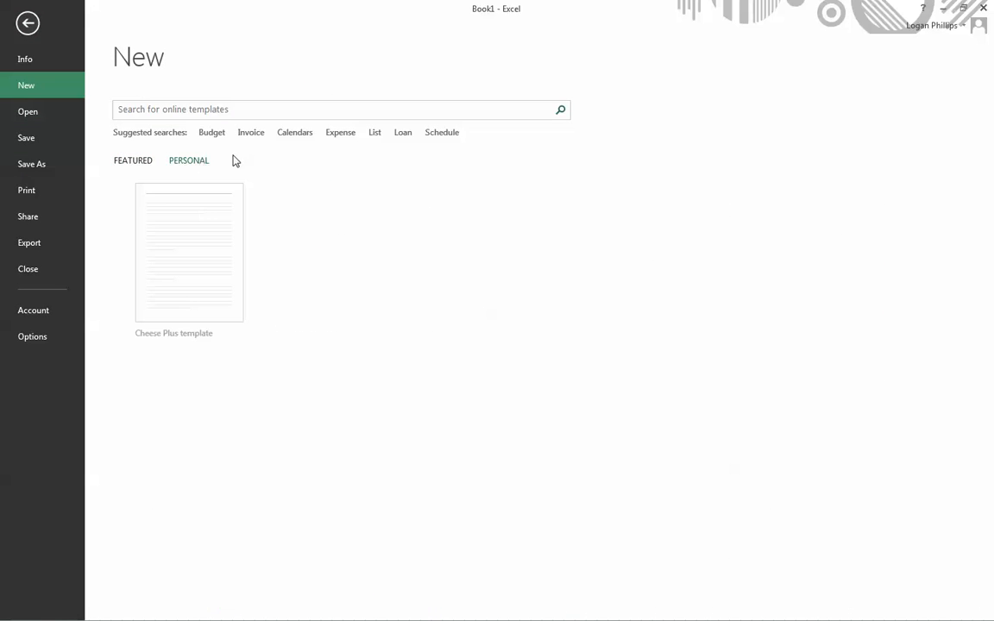
click(156, 287)
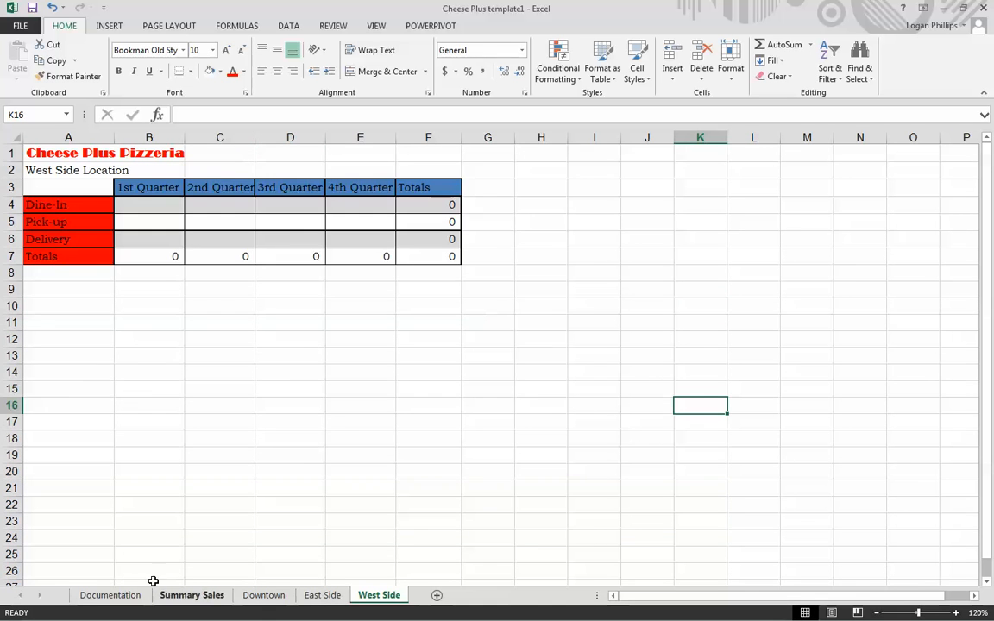
Look through the new workbook's sheets, and group Downtown, East Side and West Side
click(111, 596)
click(263, 595)
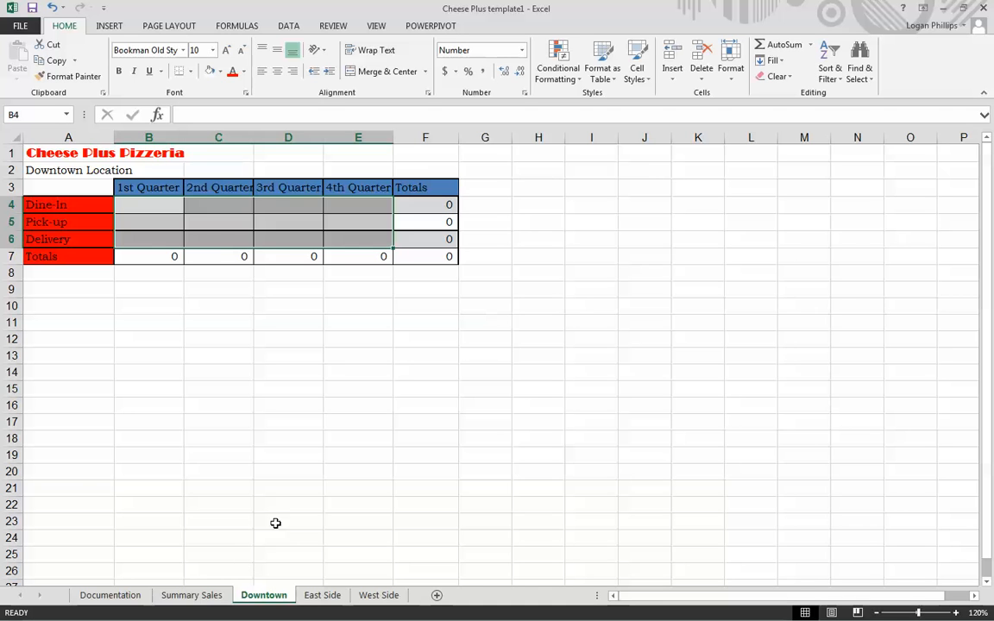
click(220, 489)
click(322, 595)
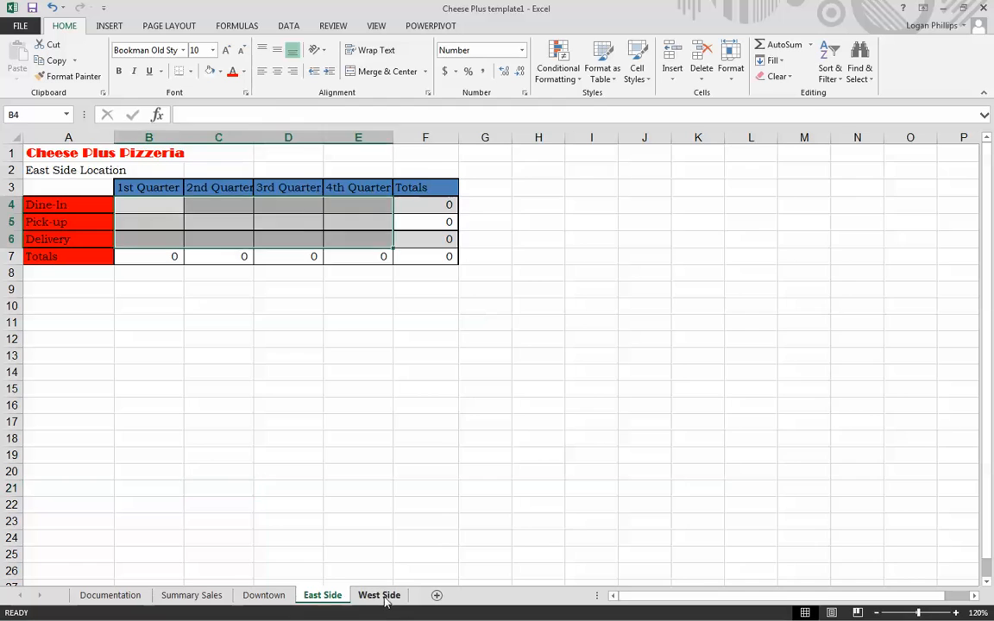
click(378, 595)
click(263, 595)
shift+click(354, 597)
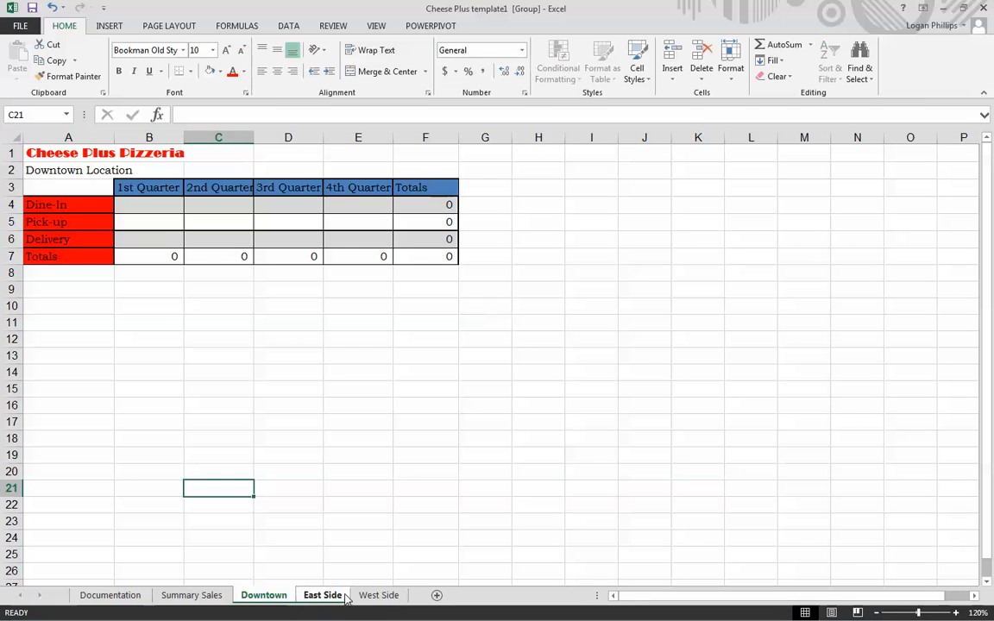
Enter 10 for Dine-In, Pick-up and Delivery in the 1st Quarter, cells B4:B6, of the grouped sheets
click(174, 202)
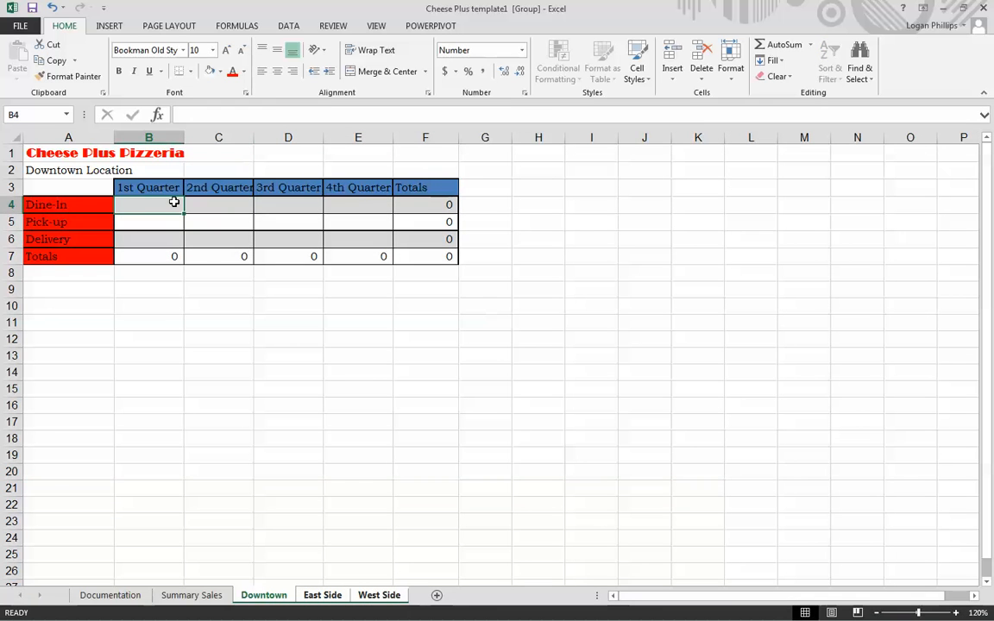
text(10)
key(Return)
text(10)
key(Return)
text(10)
key(Return)
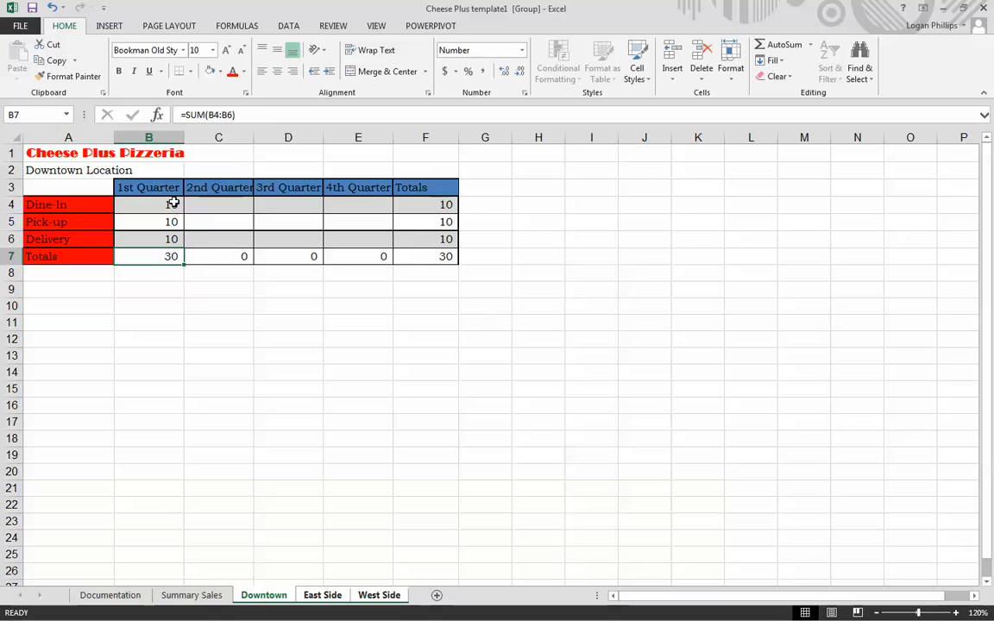
Enter 10 for Dine-In, Pick-up and Delivery in the 2nd Quarter, cells C4:C6, of the grouped sheets
key(Right)
key(Up)
key(Up)
key(Up)
text(10)
key(Return)
text(10)
key(Return)
text(10)
key(Return)
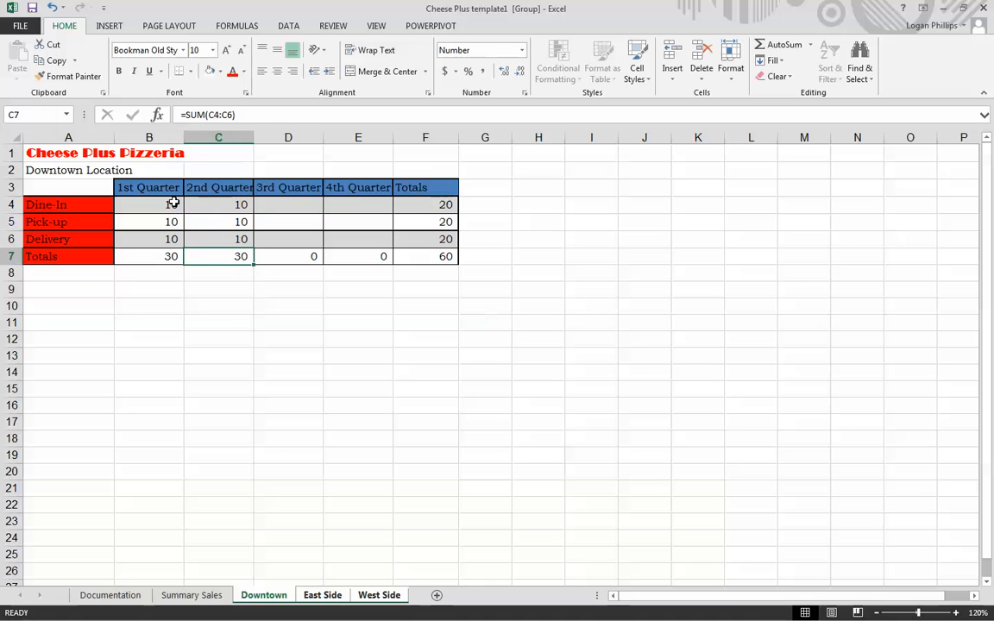
Copy the Dine-In 1st Quarter value in B4 and paste it as values only into B4:E6 of the grouped sheets
click(174, 203)
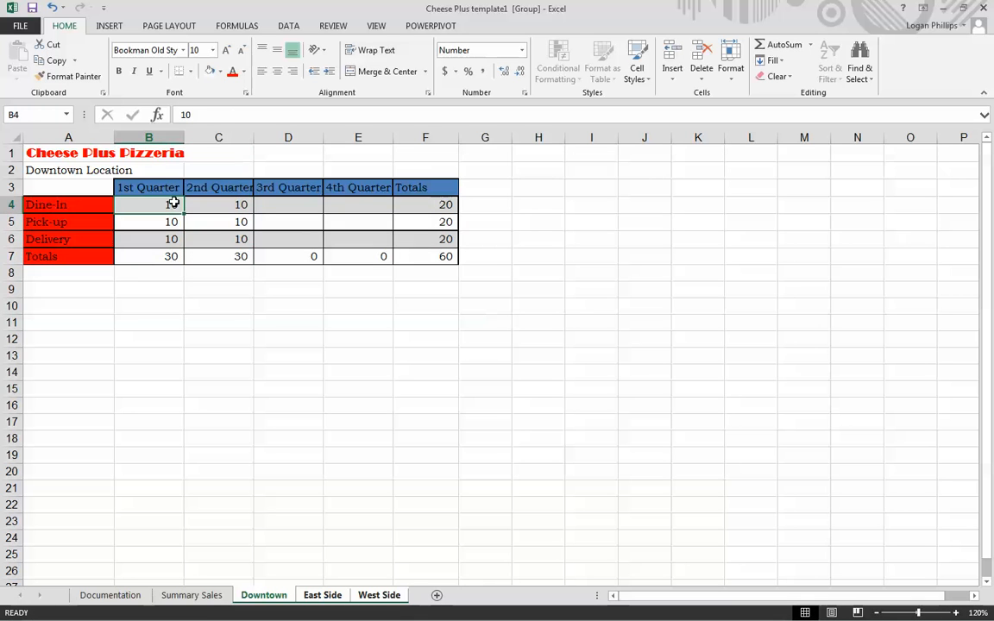
drag(182, 213, 143, 202)
right_click(168, 204)
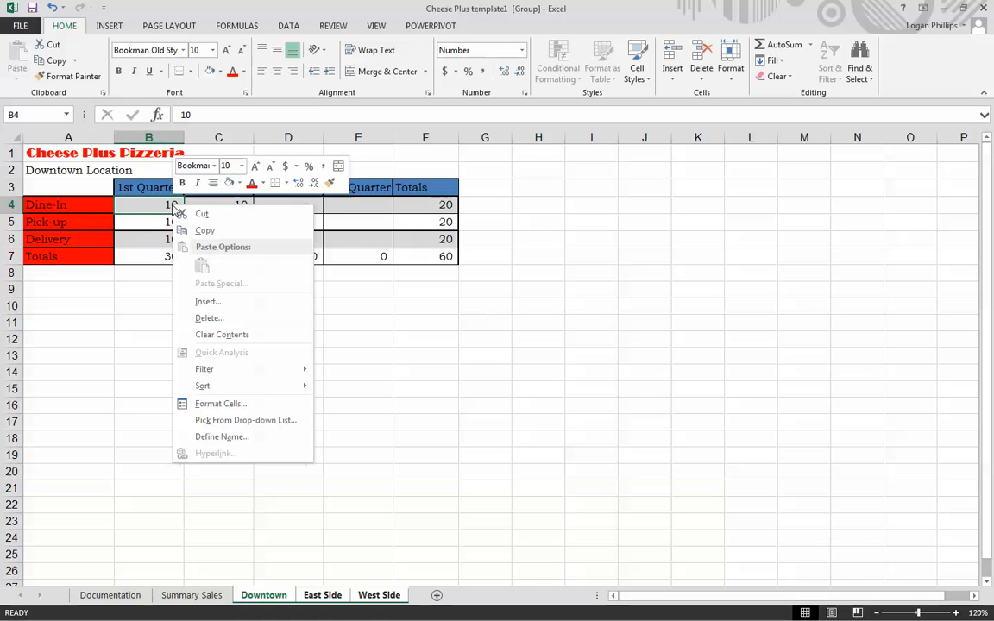
click(223, 227)
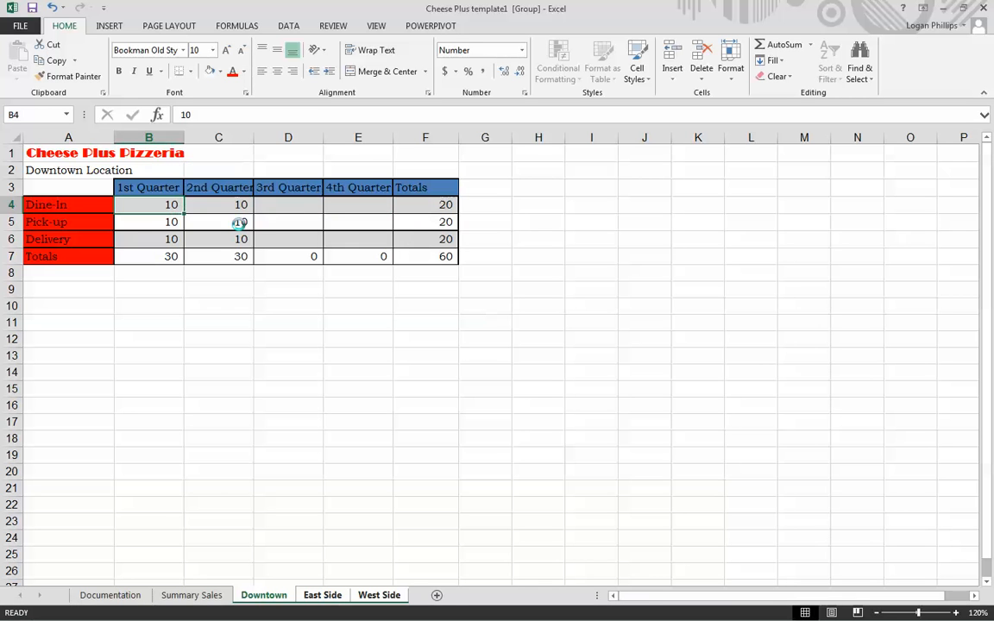
drag(149, 207, 379, 241)
right_click(384, 244)
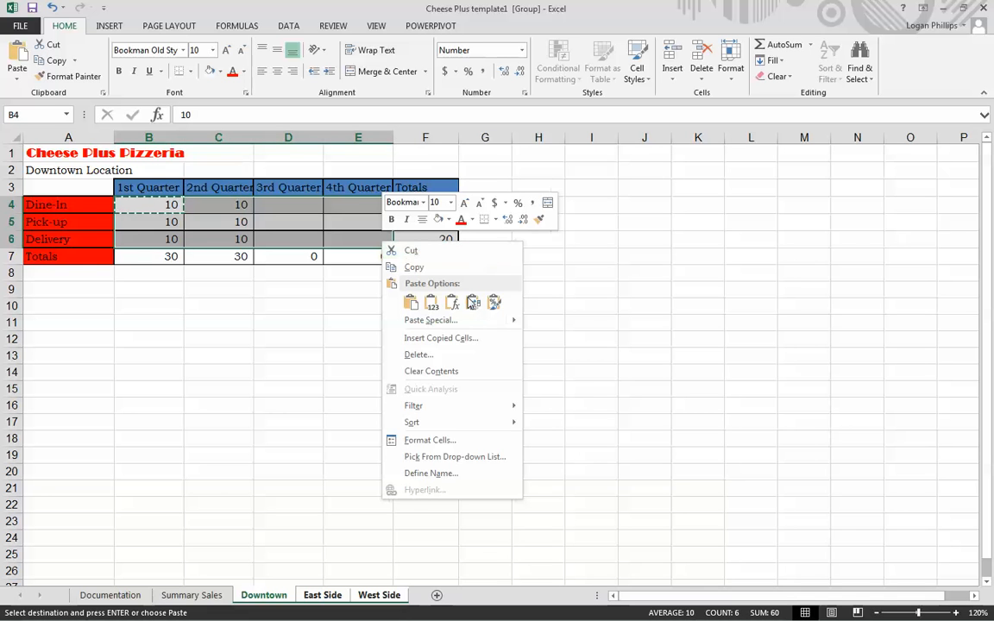
mouse_move(466, 320)
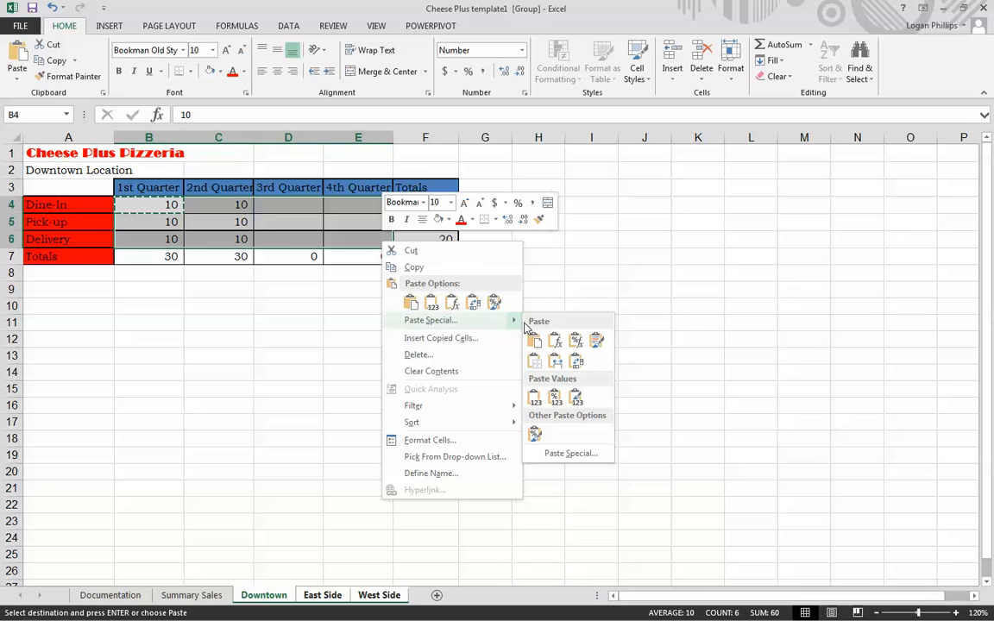
click(535, 399)
click(226, 319)
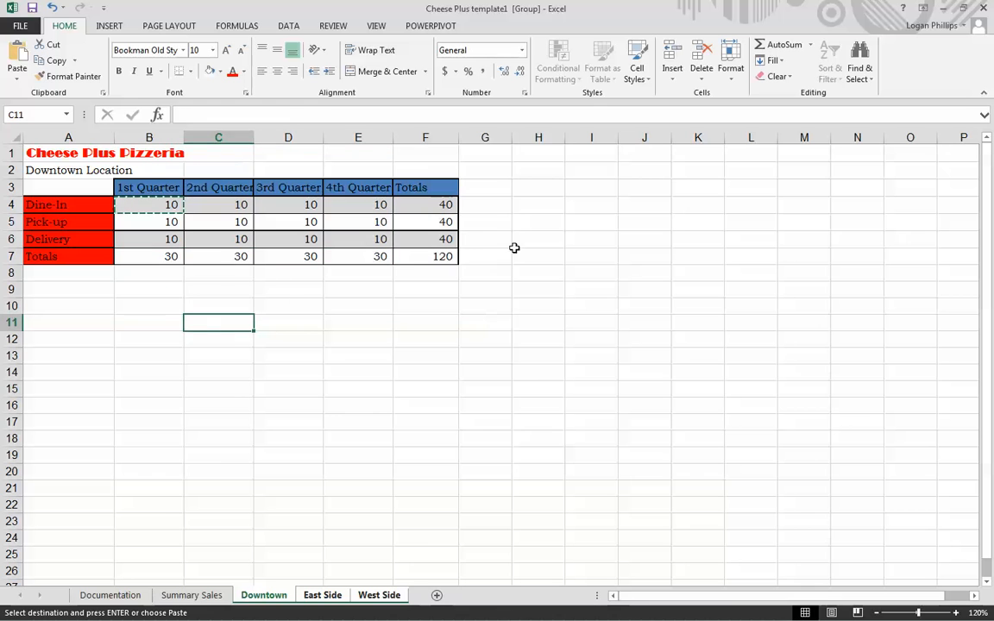
Ungroup the location sheets and check the quarterly totals on the Summary Sales sheet
click(275, 598)
click(289, 497)
click(220, 595)
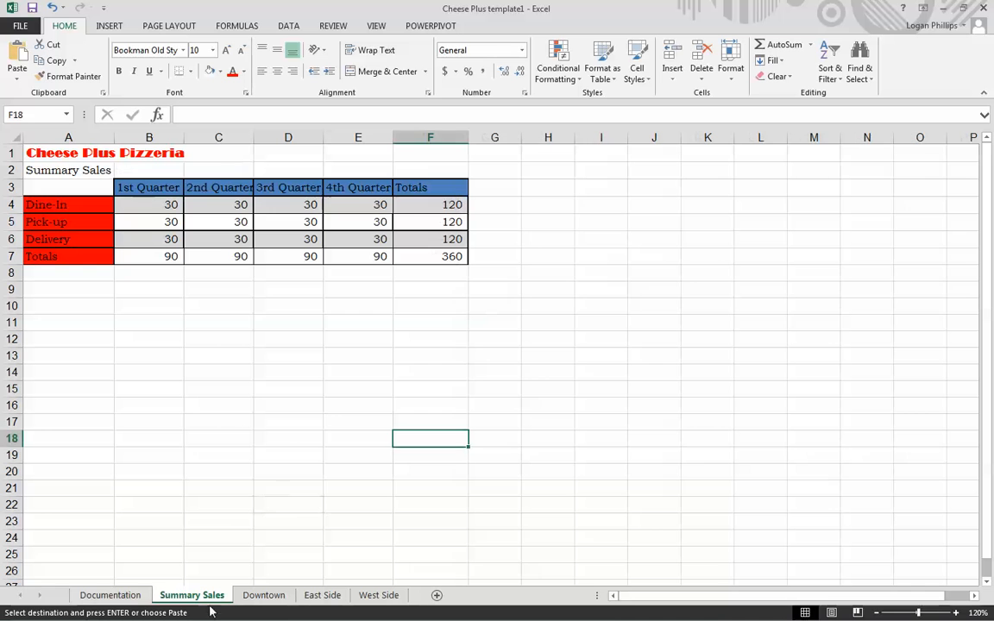
click(355, 328)
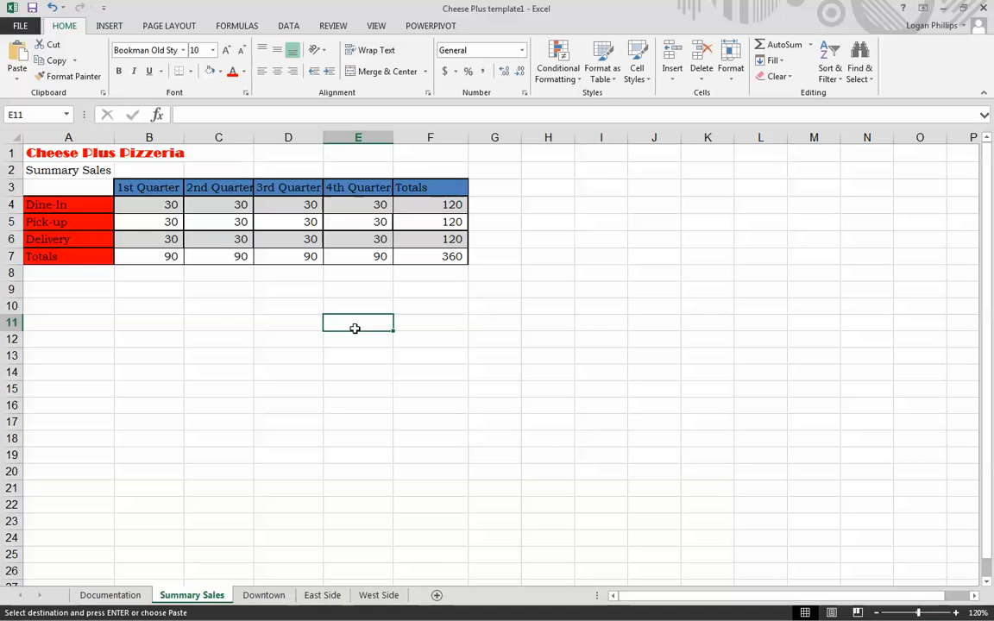
Save the workbook to the Desktop as an Excel Workbook named Cheese Plus 2016, and close it without saving further changes
click(19, 25)
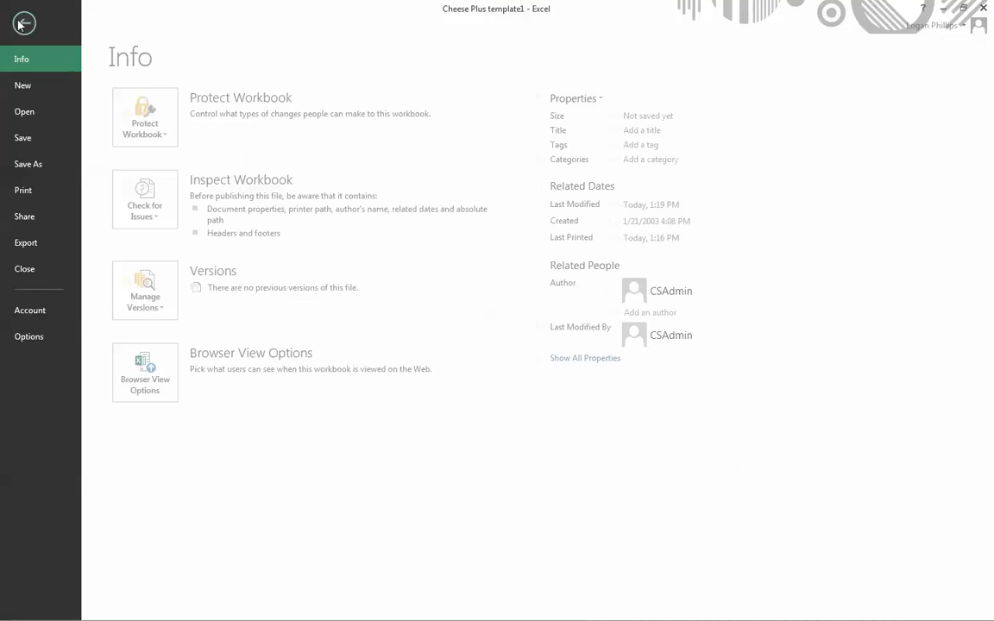
click(35, 165)
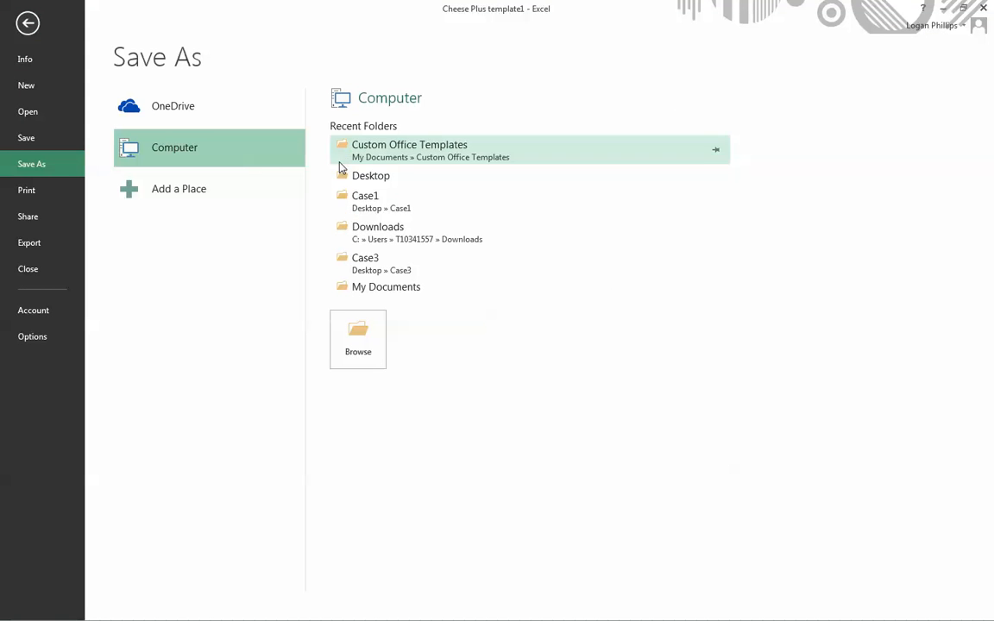
click(359, 337)
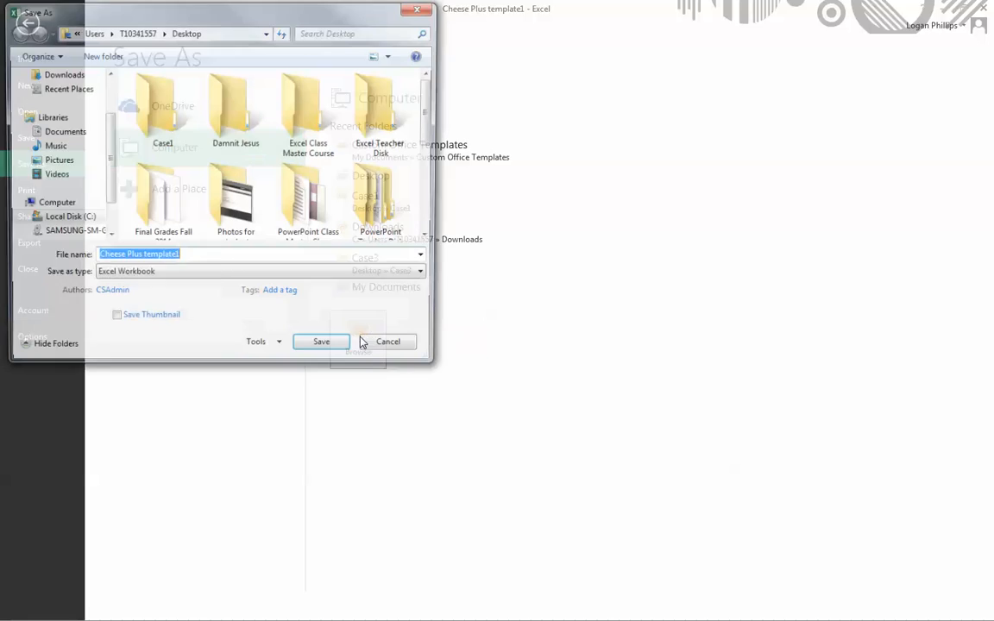
click(191, 257)
double_click(192, 257)
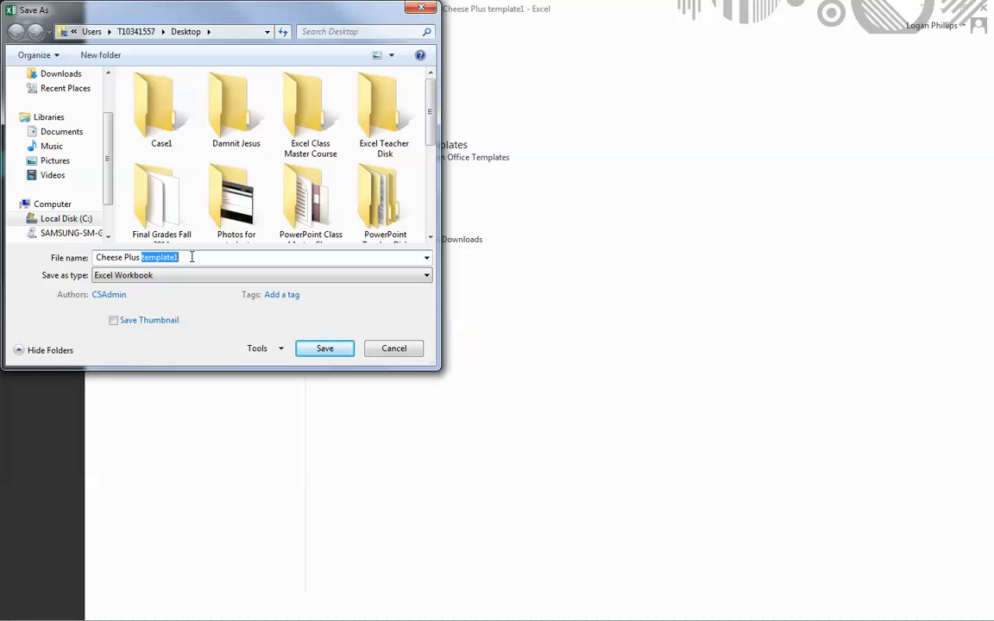
text(2016)
click(325, 350)
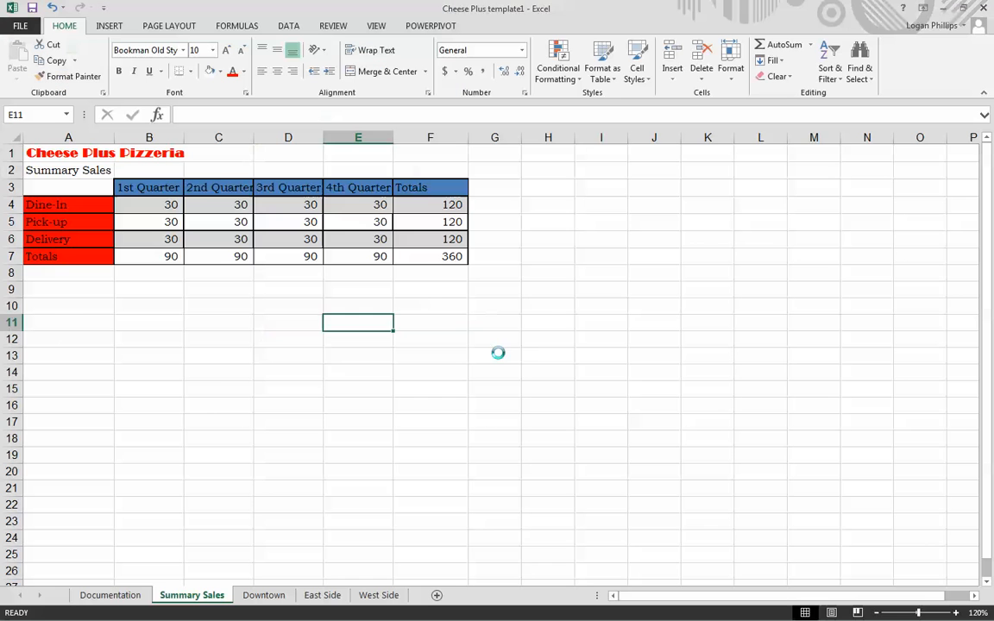
click(986, 8)
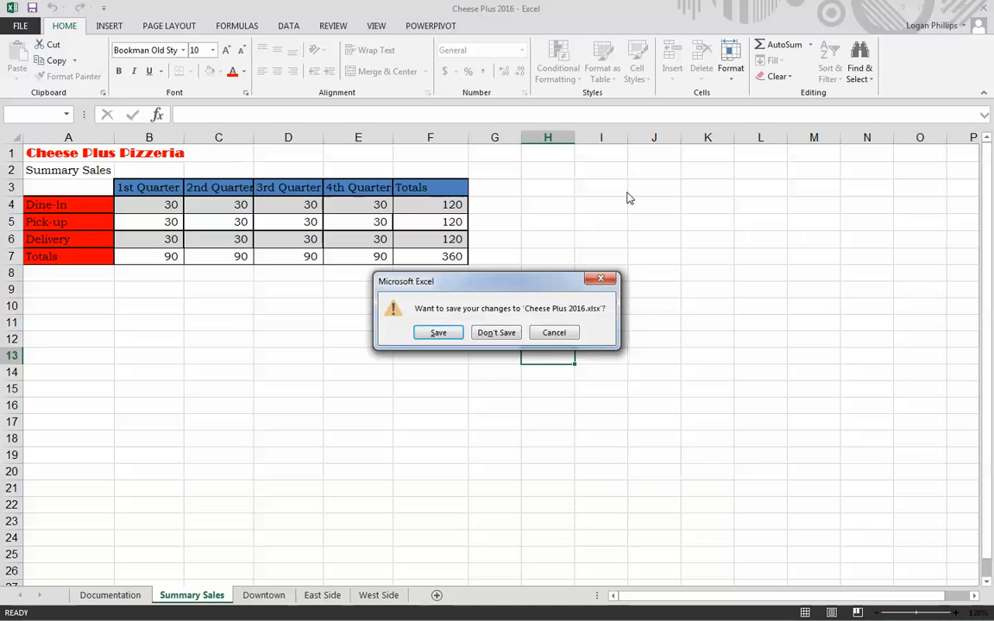
click(508, 333)
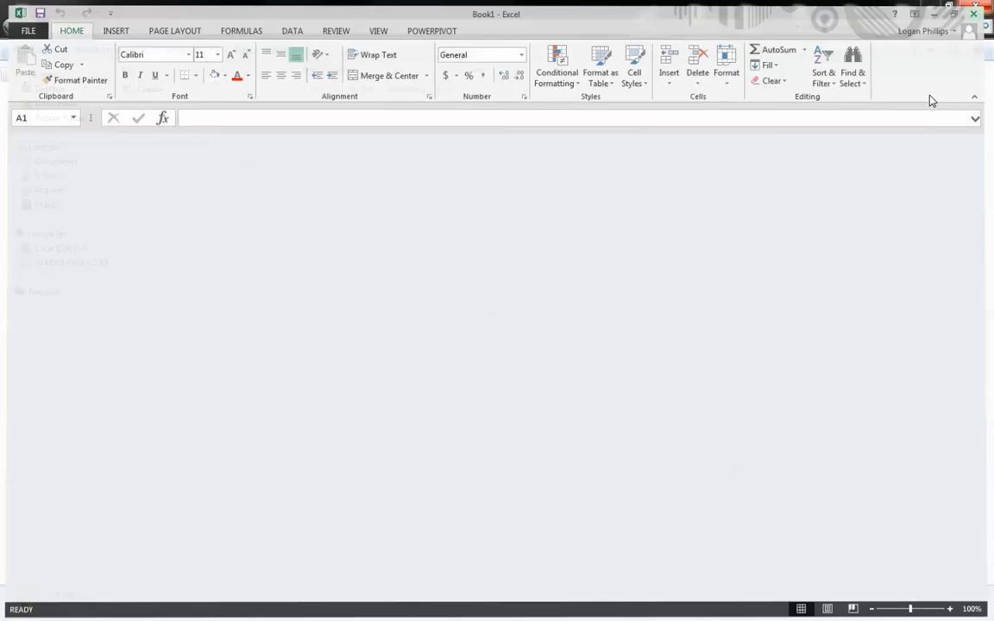